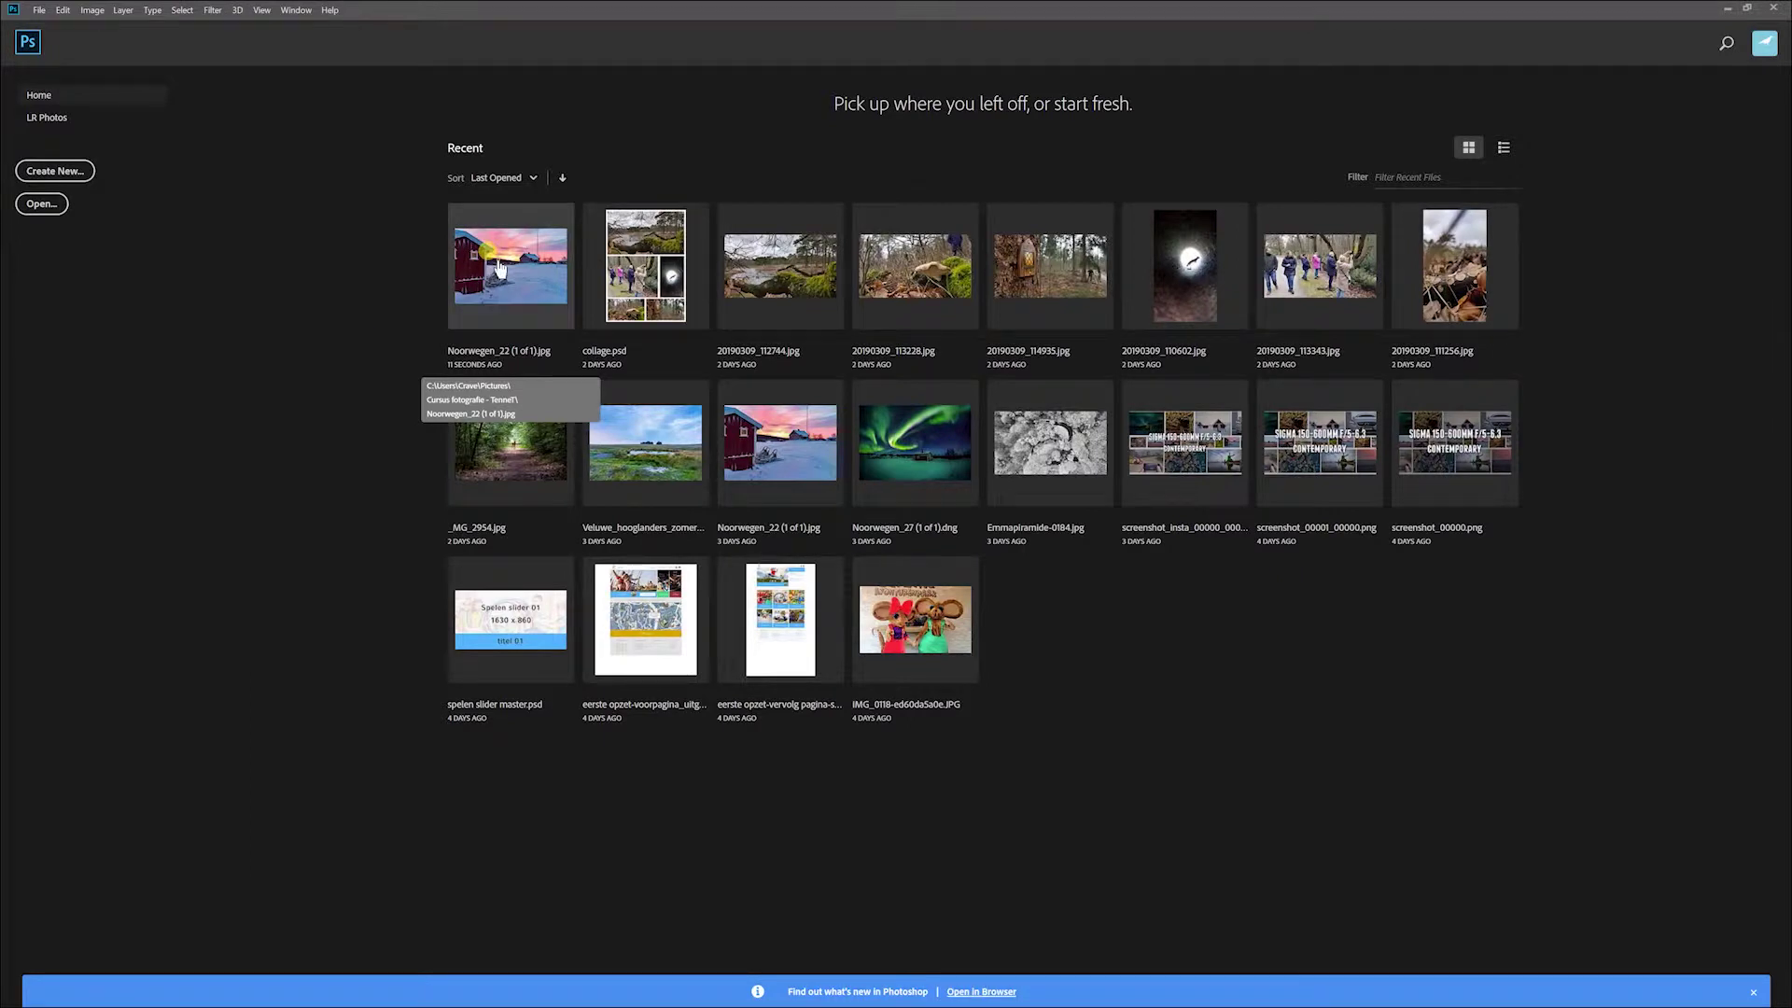
# Open Noorwegen_22 (1 of 1).jpg from the Recent files on the Home screen
pyautogui.click(493, 265)
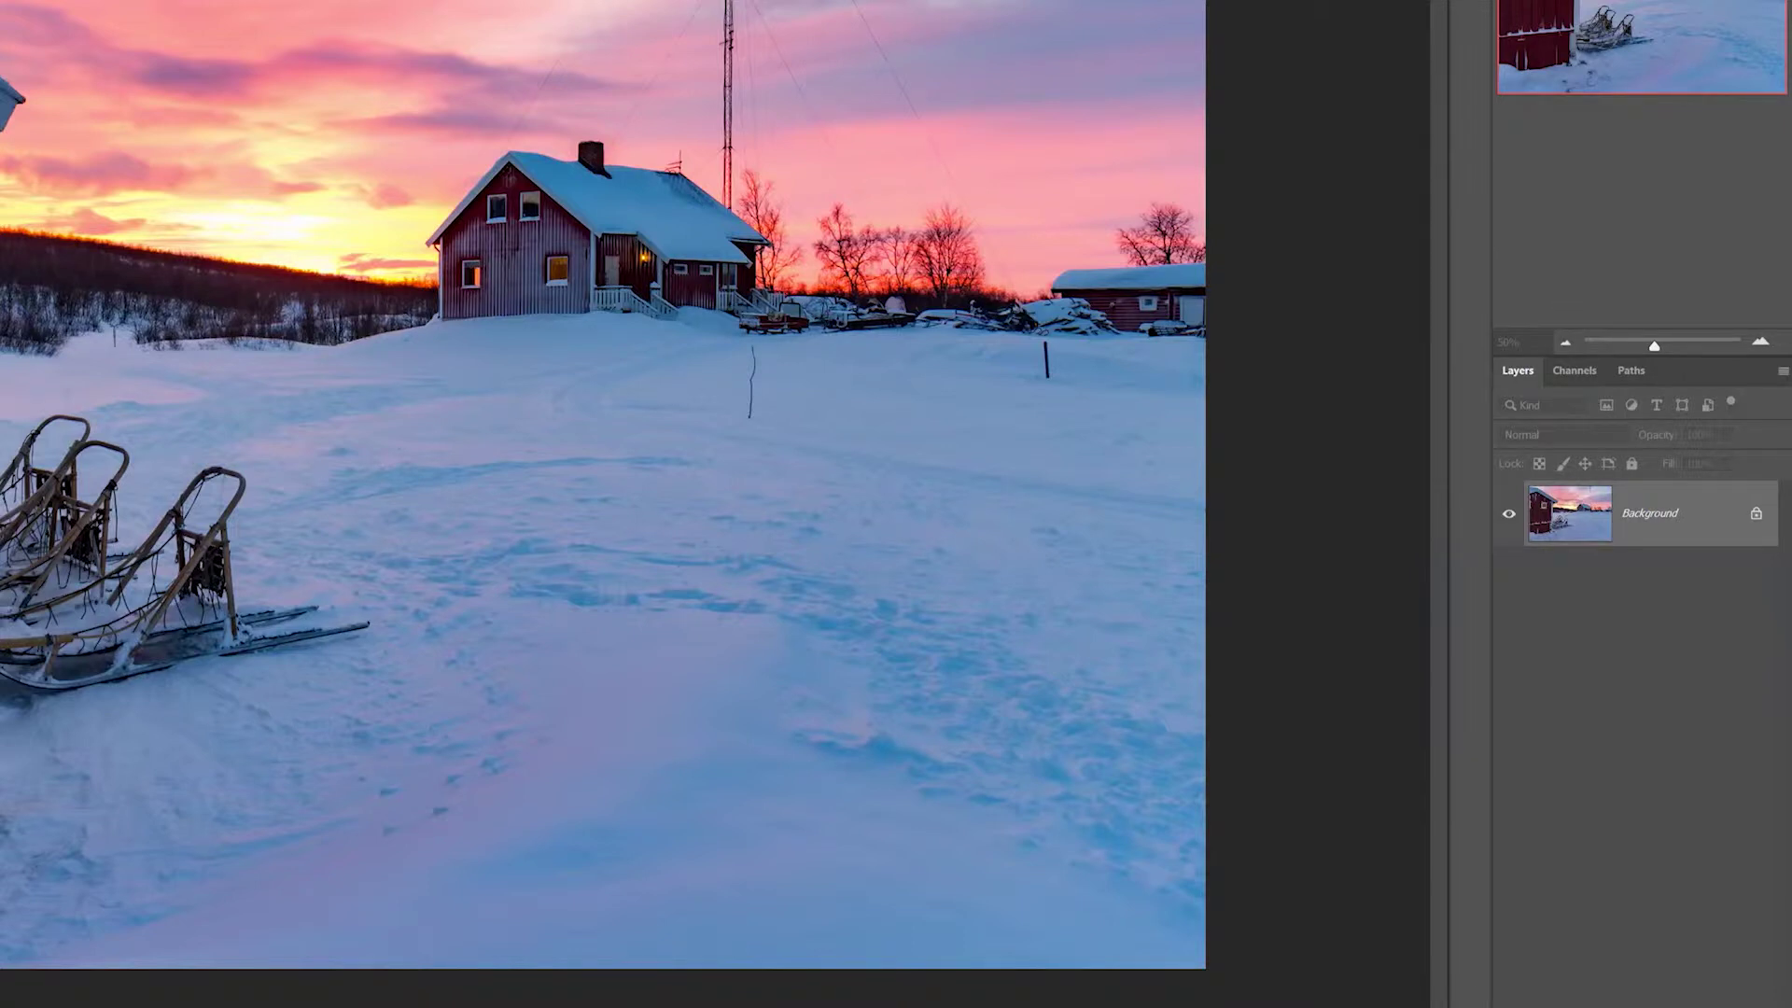
# Convert the Background into Layer 0, duplicate it as Layer 0 copy, and select Layer 0
pyautogui.hotkey('ctrl', 'shift', 'n')
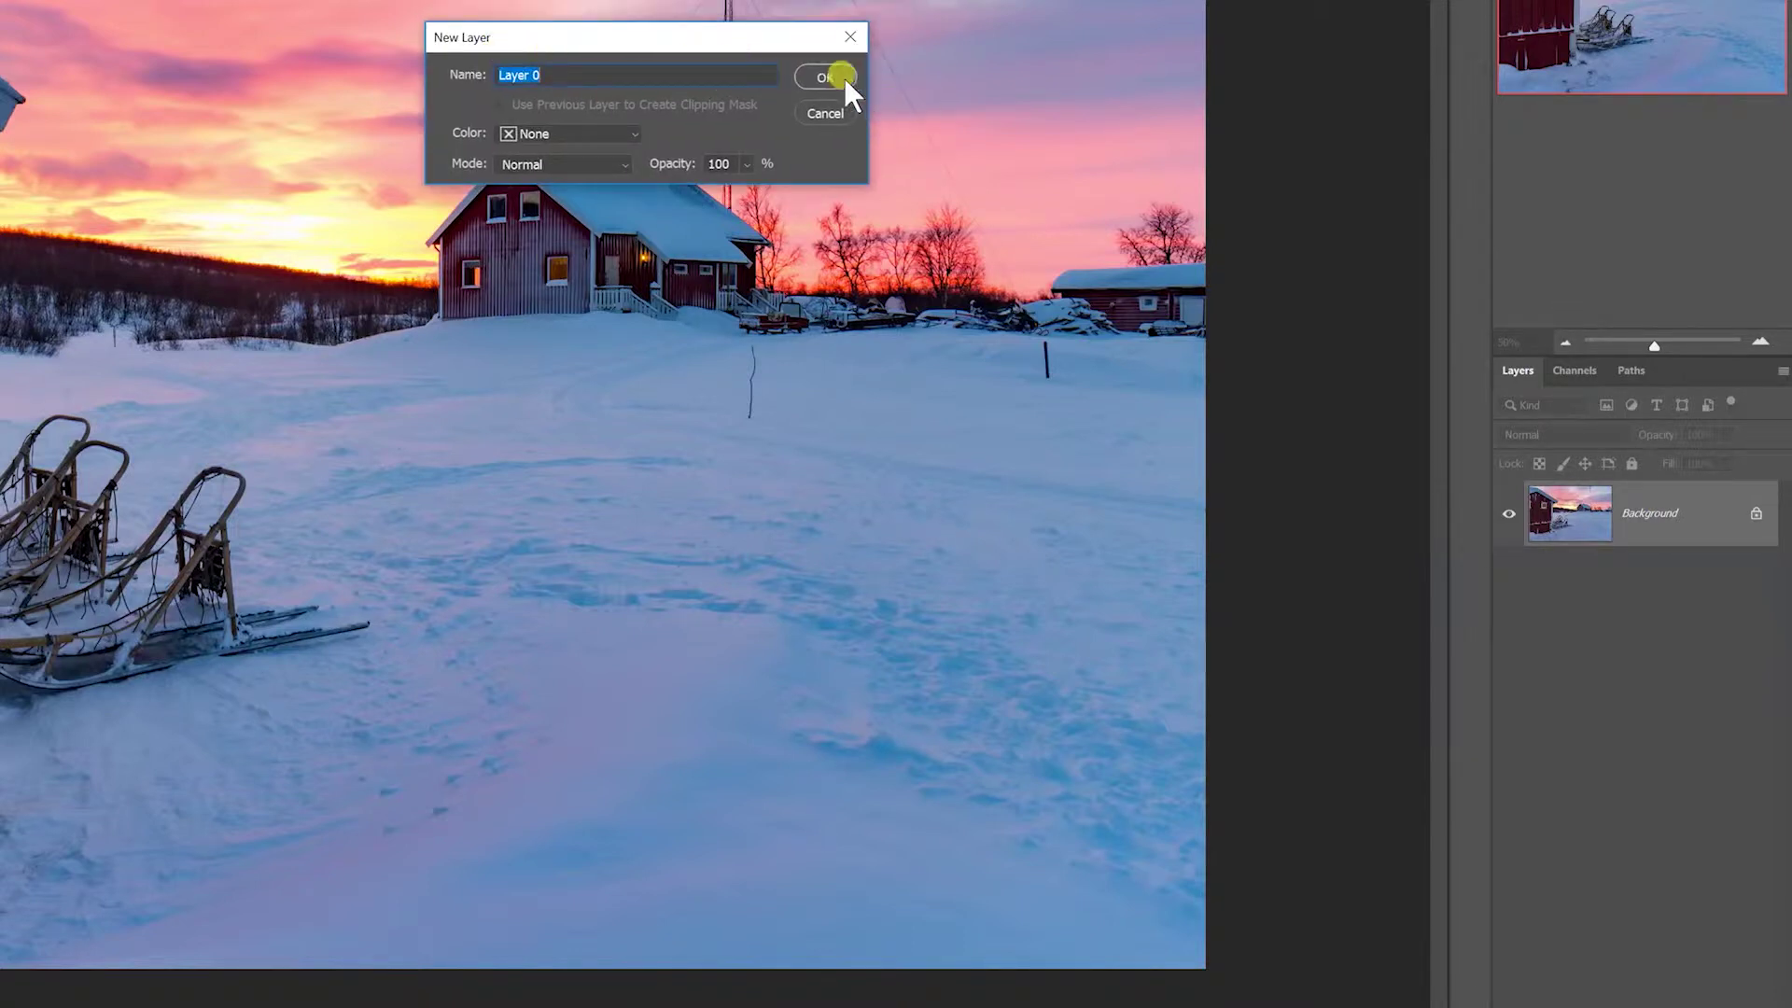
pyautogui.click(838, 75)
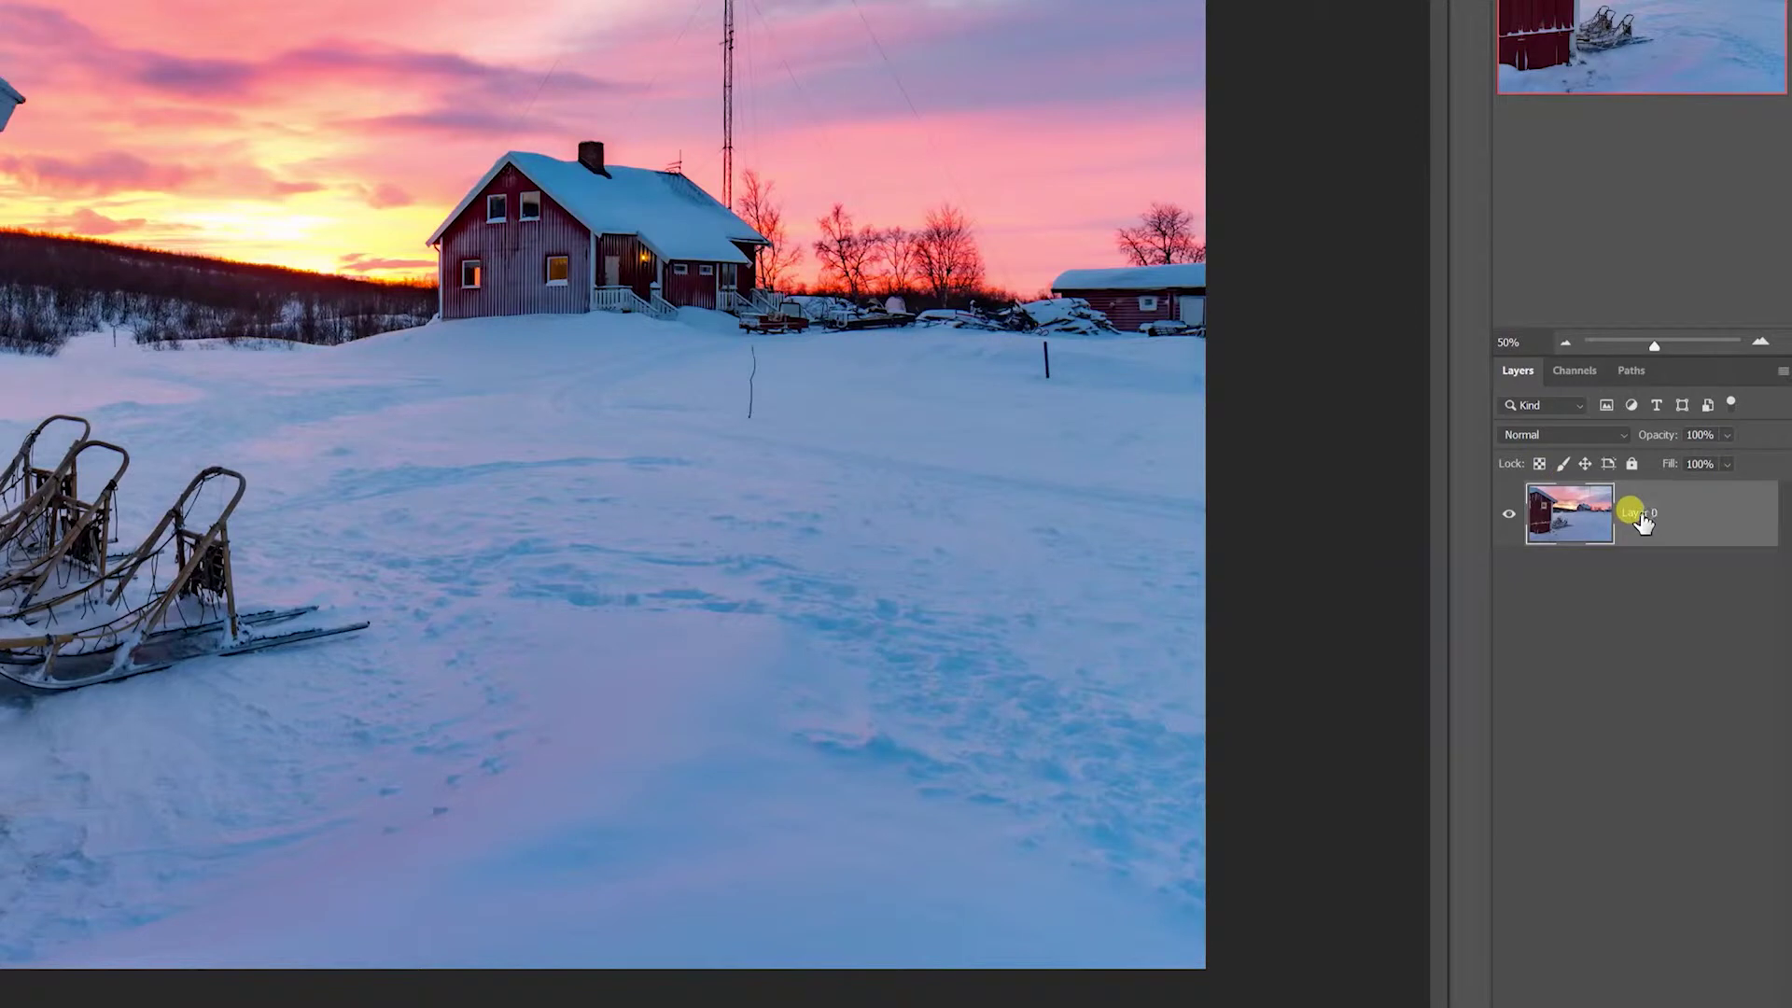
pyautogui.hotkey('ctrl', 'j')
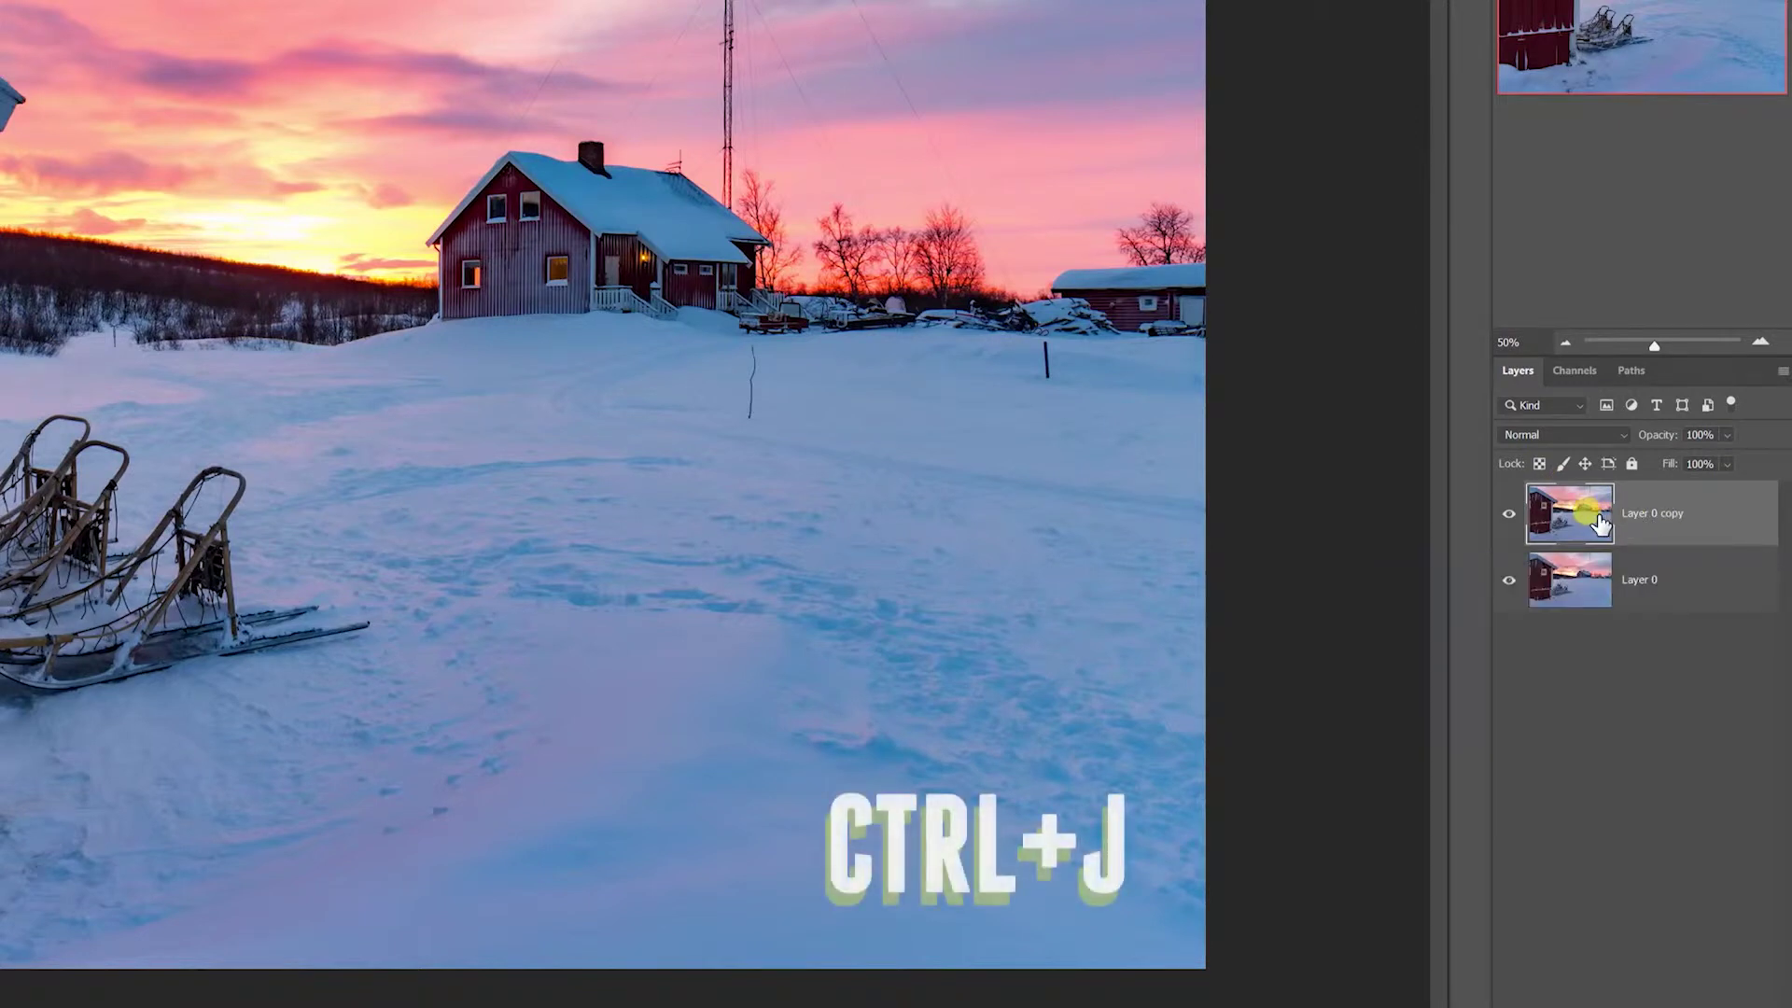
pyautogui.click(1623, 573)
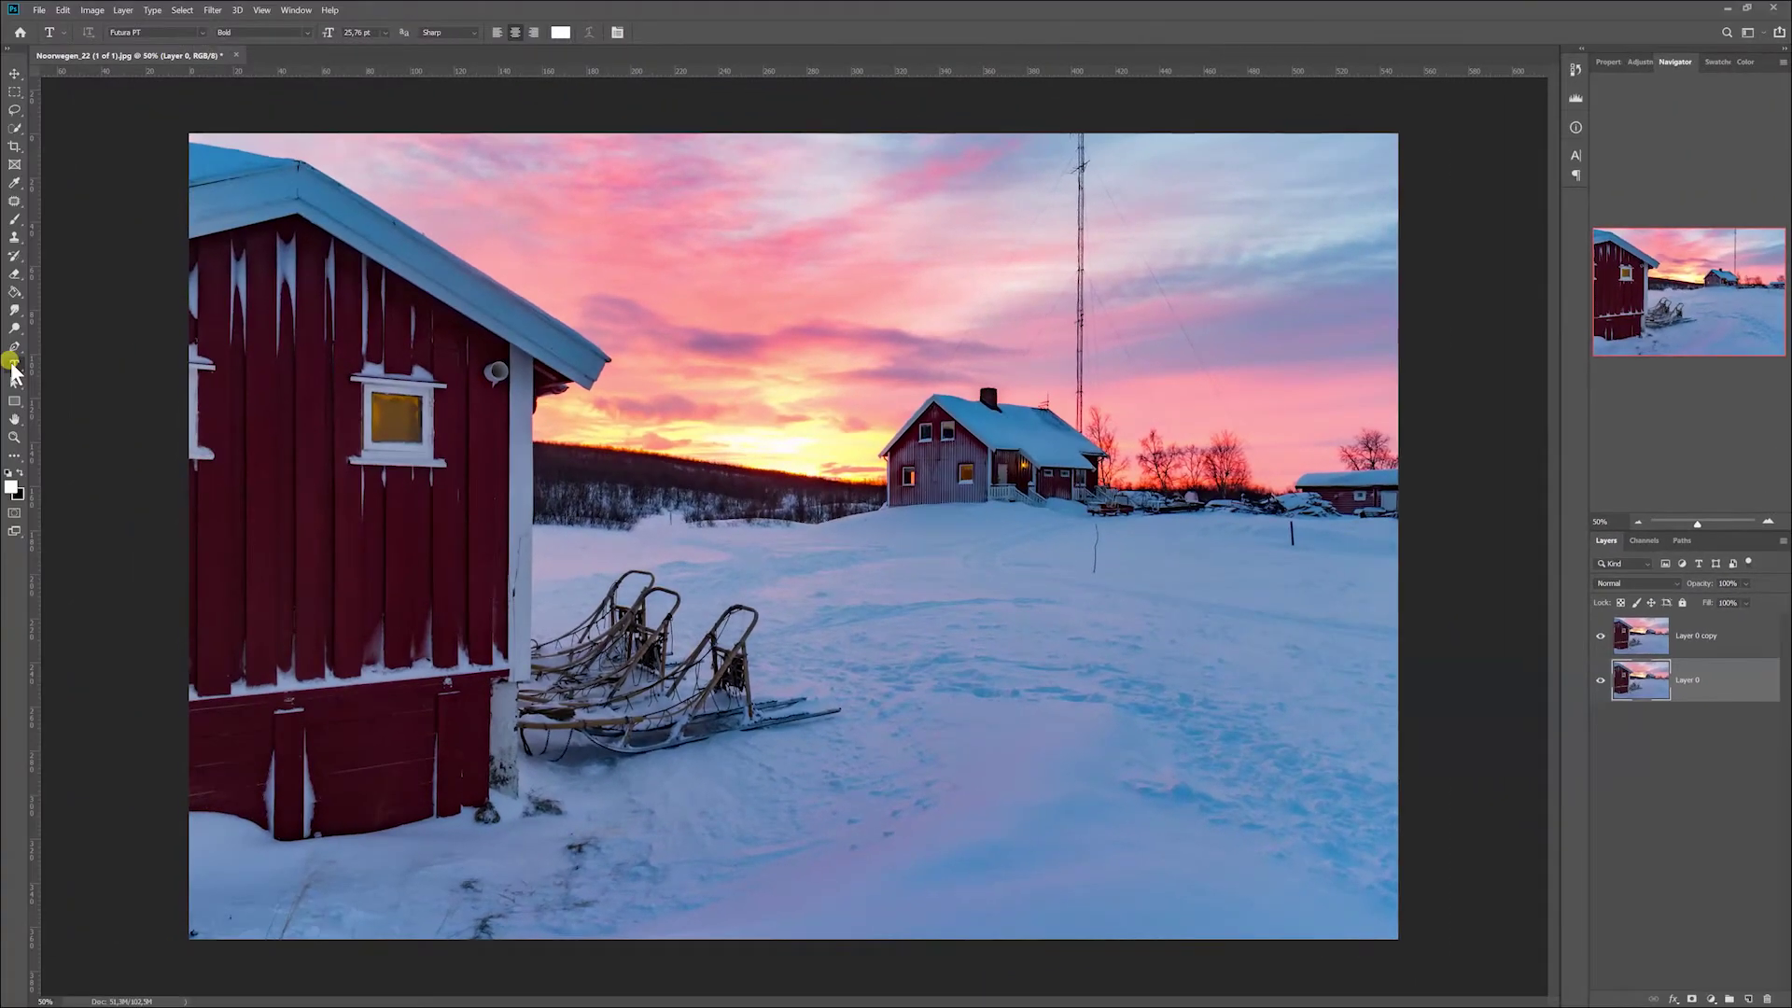
# Add a text layer reading 'visit us this winter' above Layer 0 copy
pyautogui.click(18, 376)
pyautogui.click(1717, 637)
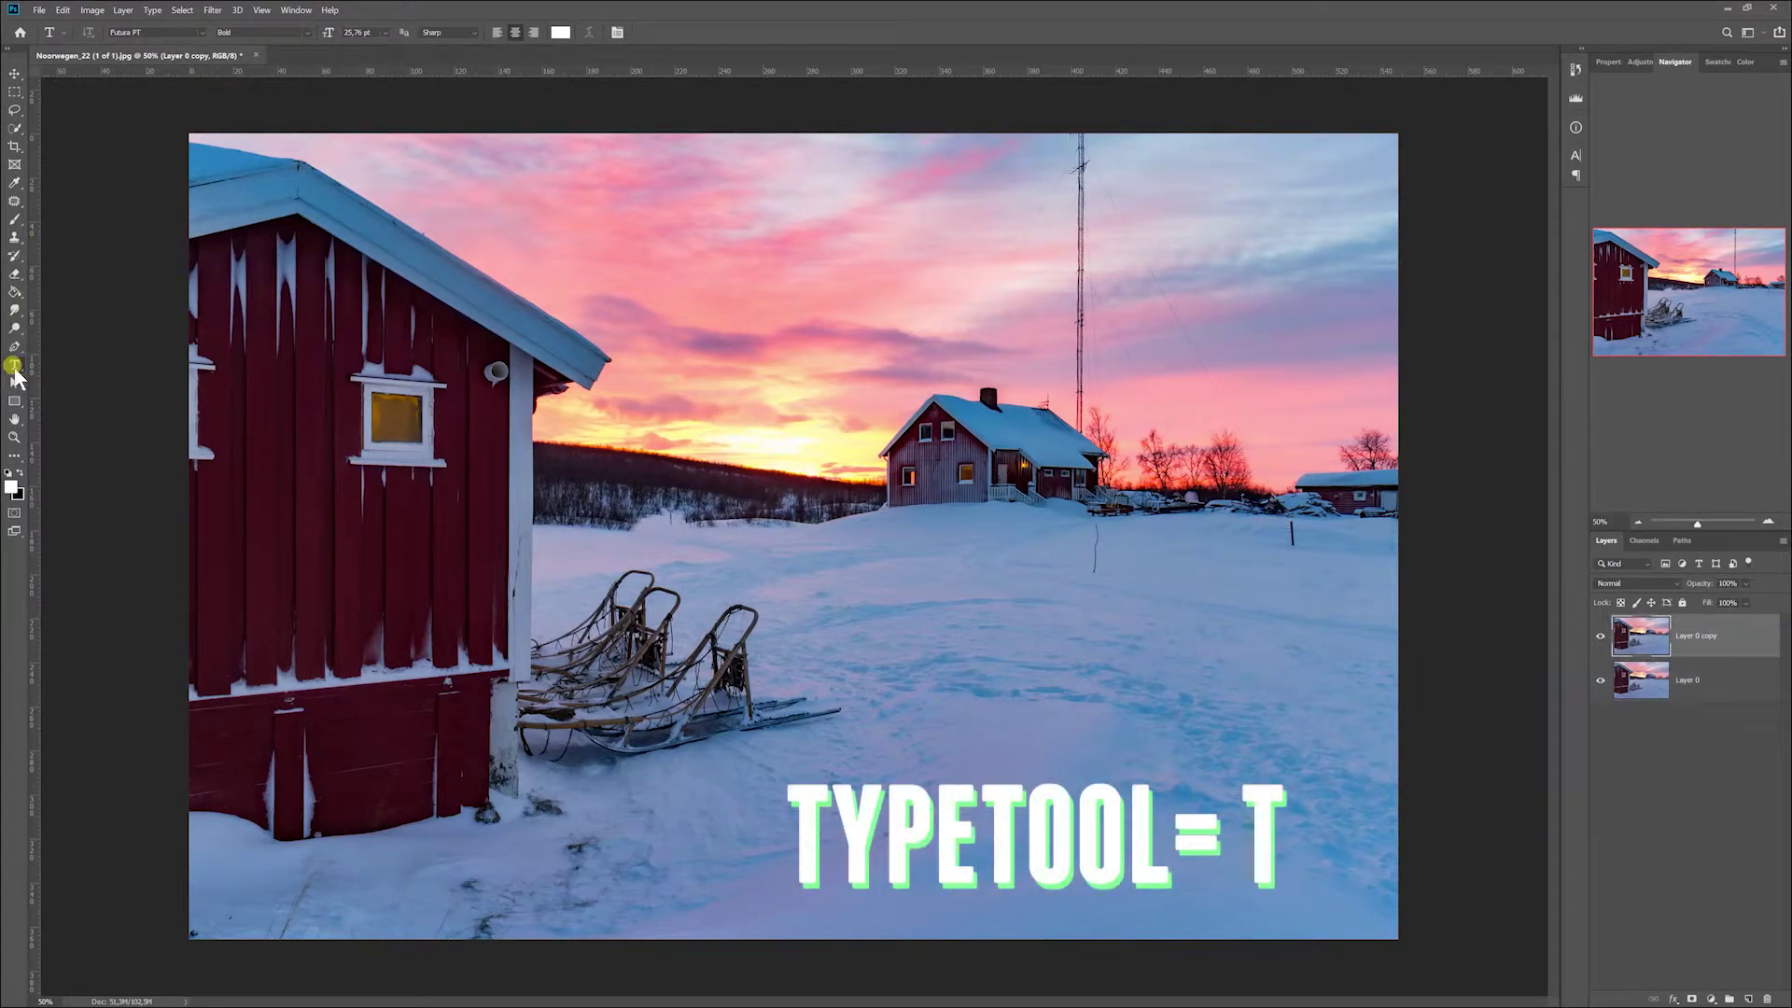
pyautogui.click(1020, 744)
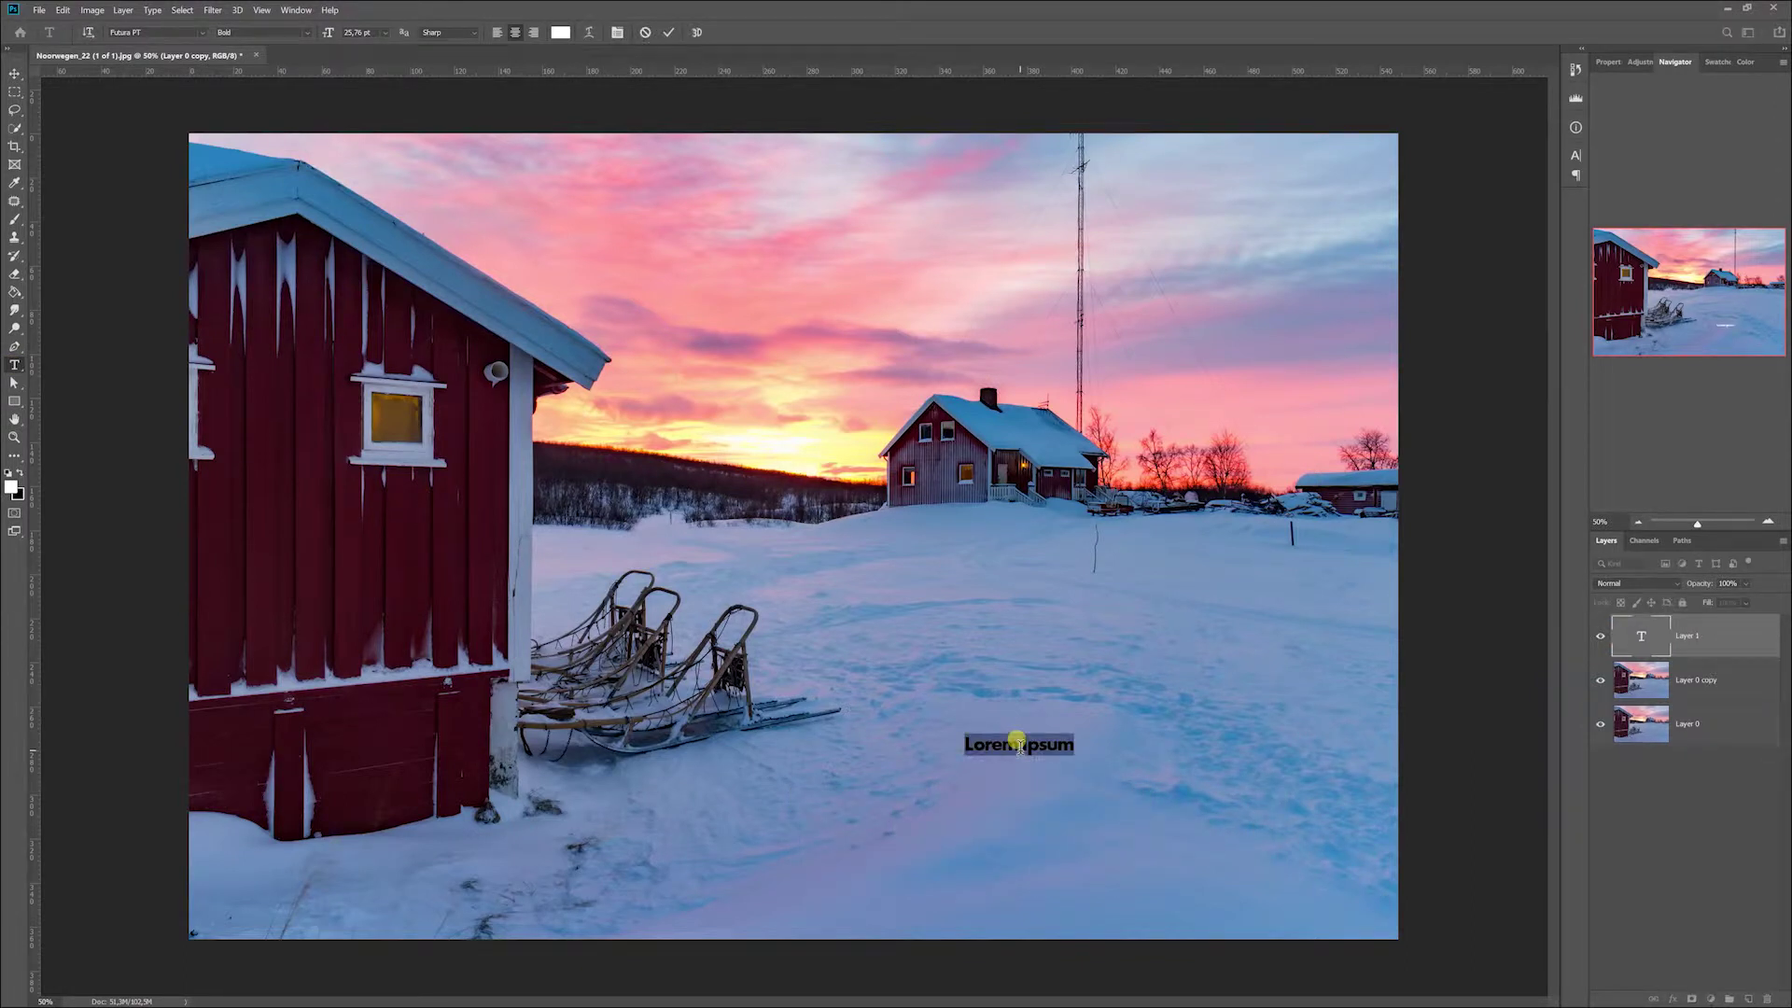
pyautogui.press('BackSpace')
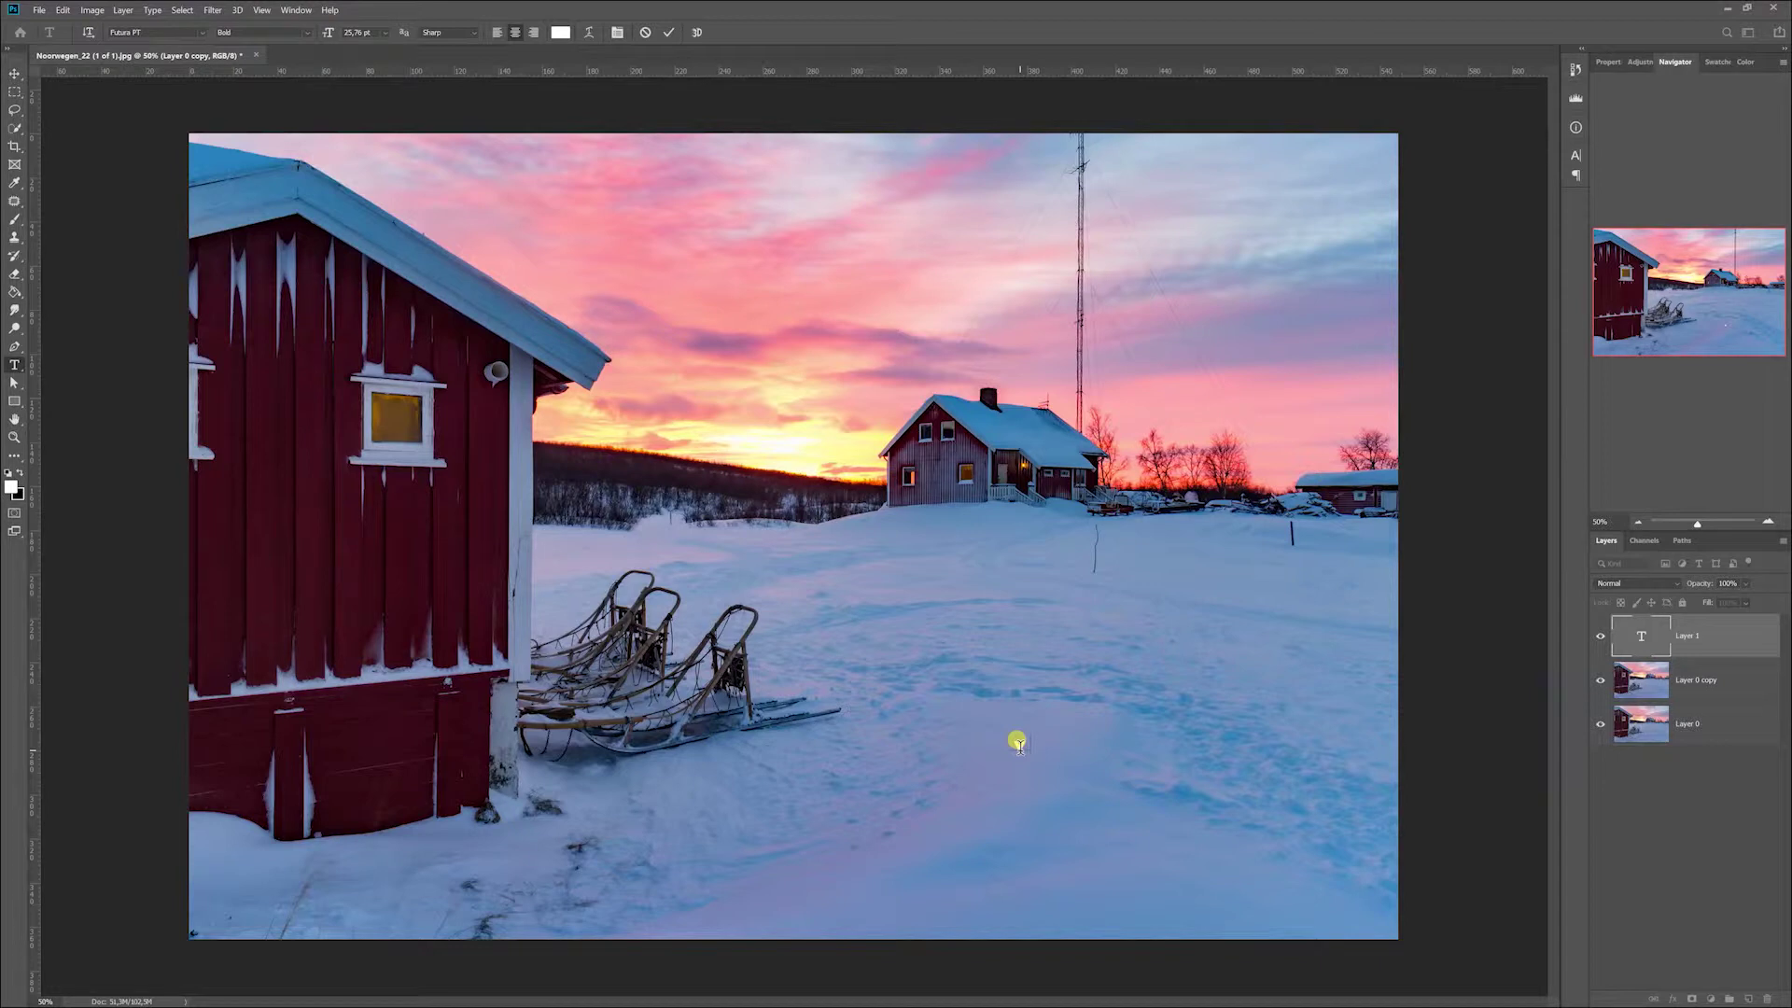
pyautogui.write('visit us this winter')
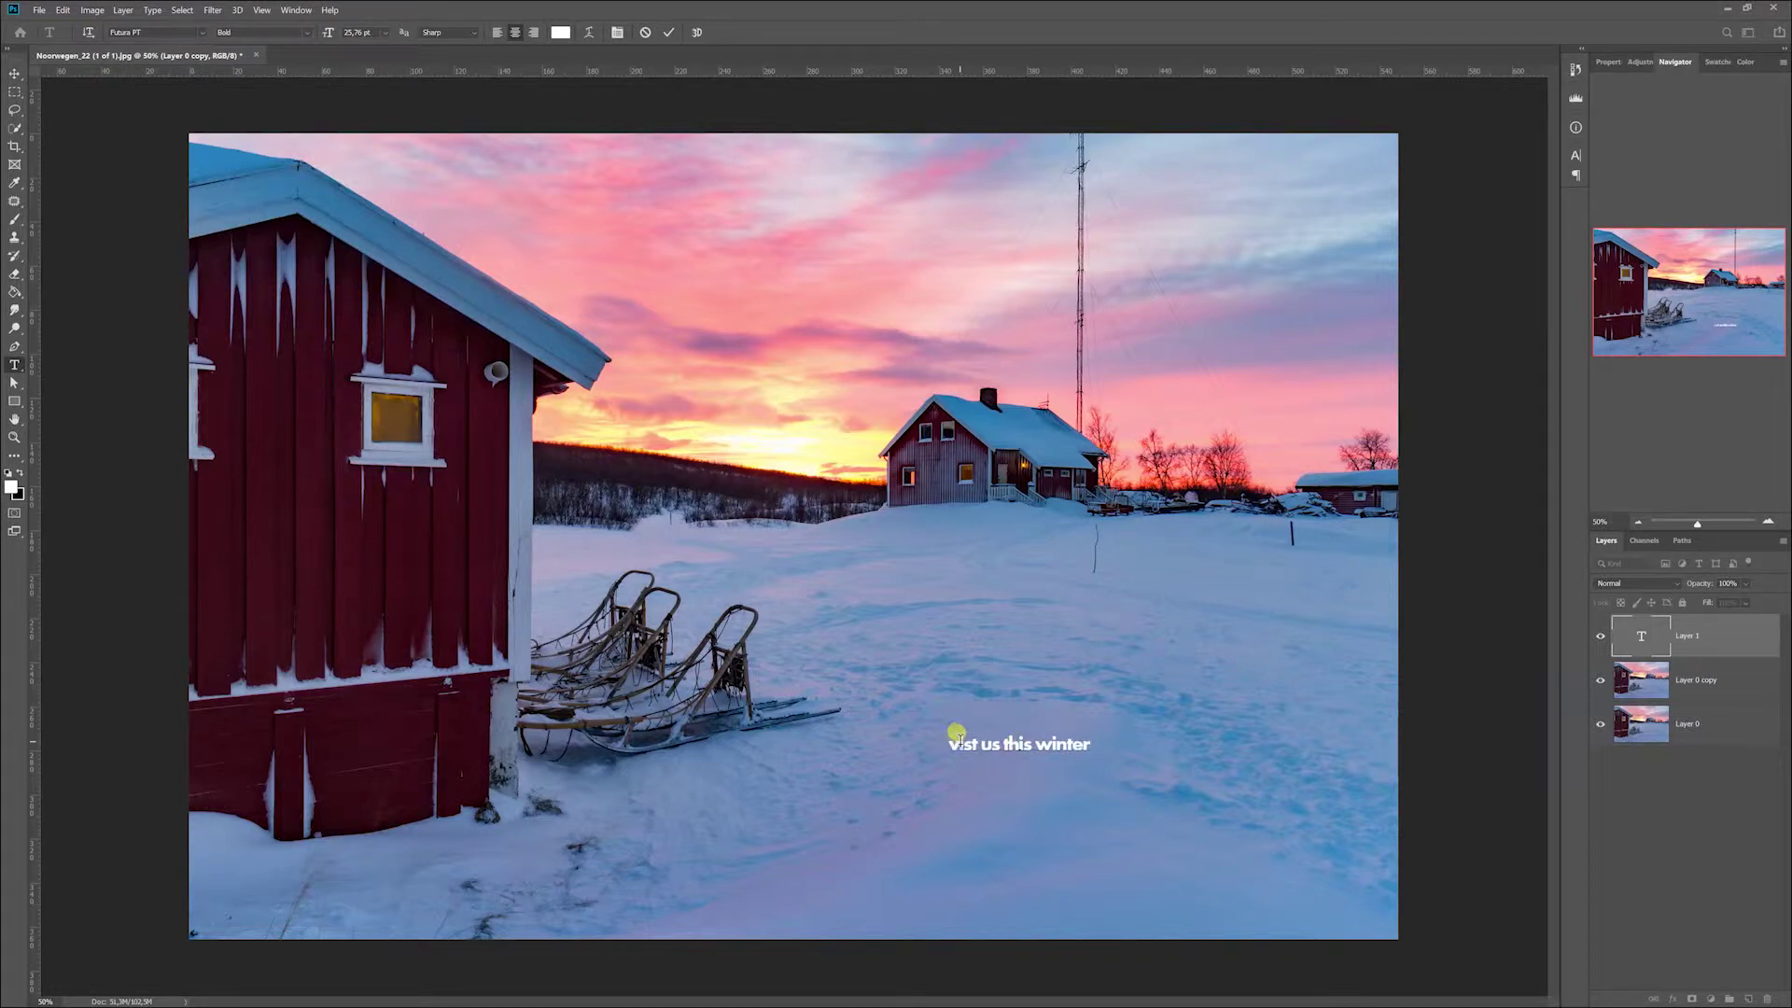
pyautogui.hotkey('ctrl', 'Return')
# Move the text up into the sky and enlarge it across the top of the image
pyautogui.press('v')
pyautogui.moveTo(1044, 746); pyautogui.dragTo(812, 280)
pyautogui.press('ctrl')
pyautogui.hotkey('ctrl', 't')
pyautogui.moveTo(858, 268); pyautogui.dragTo(1251, 204)
pyautogui.moveTo(744, 300); pyautogui.dragTo(888, 265)
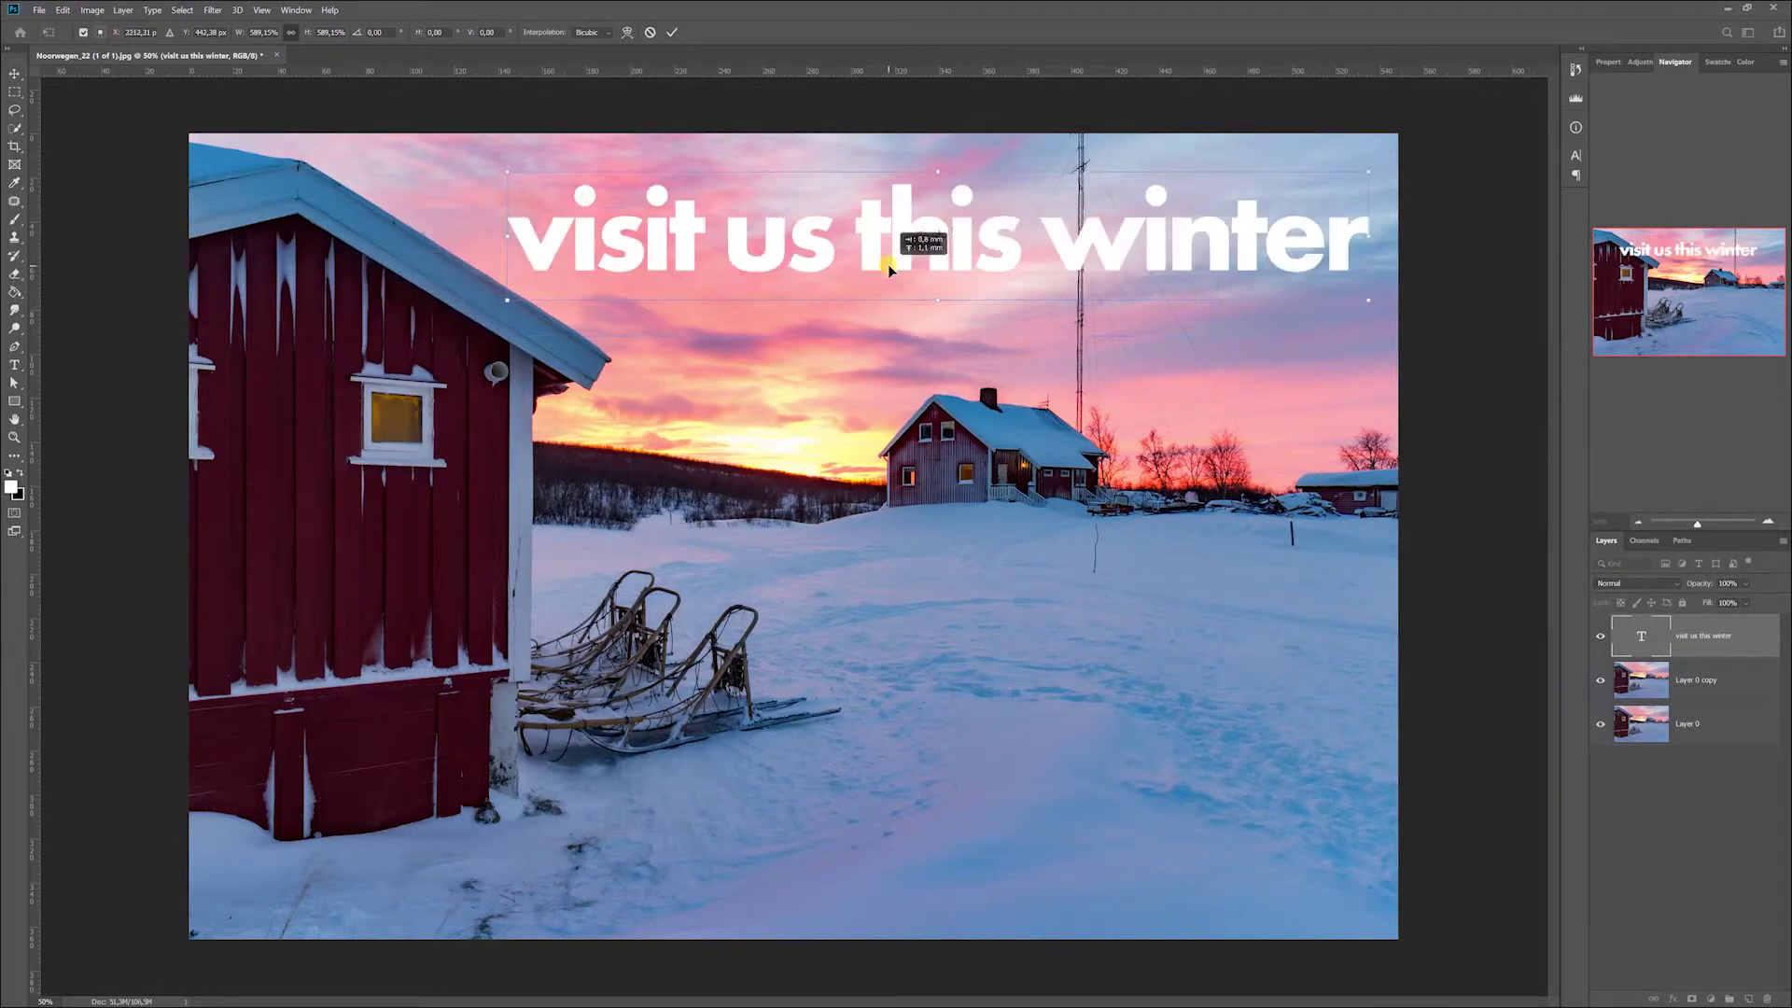
pyautogui.press('Return')
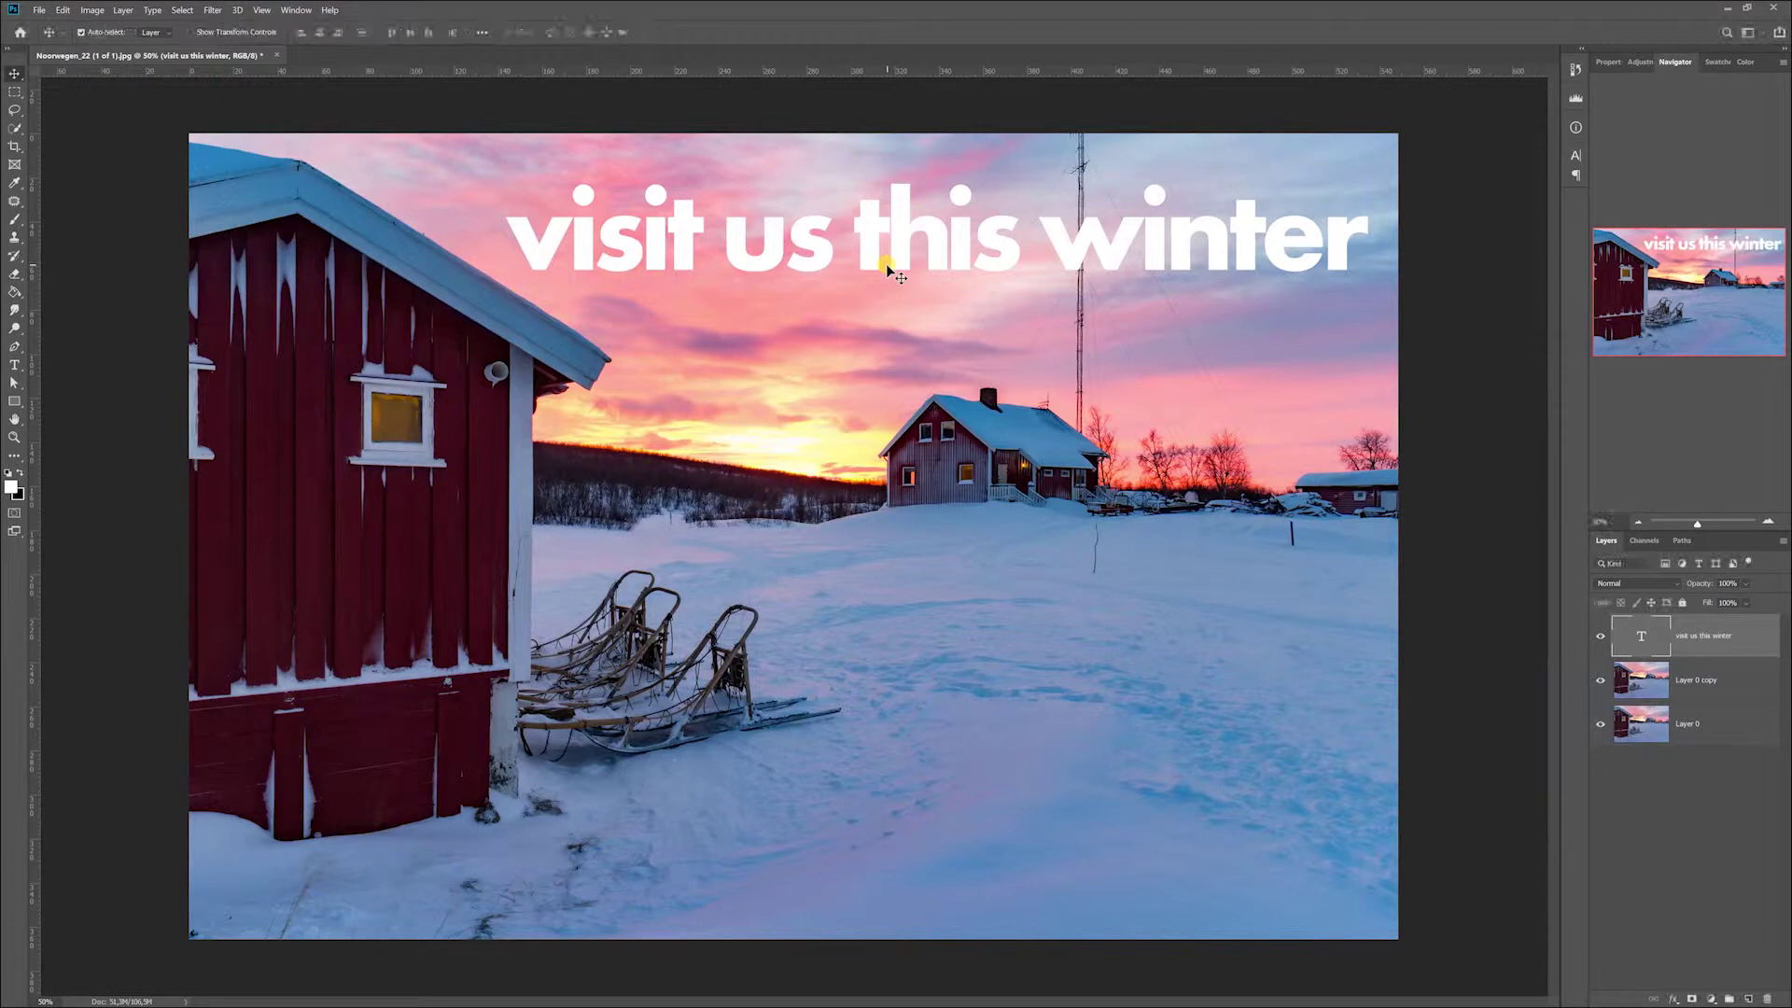
# Set the text layer's blend mode to Overlay and shift it further left over the sky
pyautogui.click(1620, 585)
pyautogui.click(1625, 695)
pyautogui.click(1633, 583)
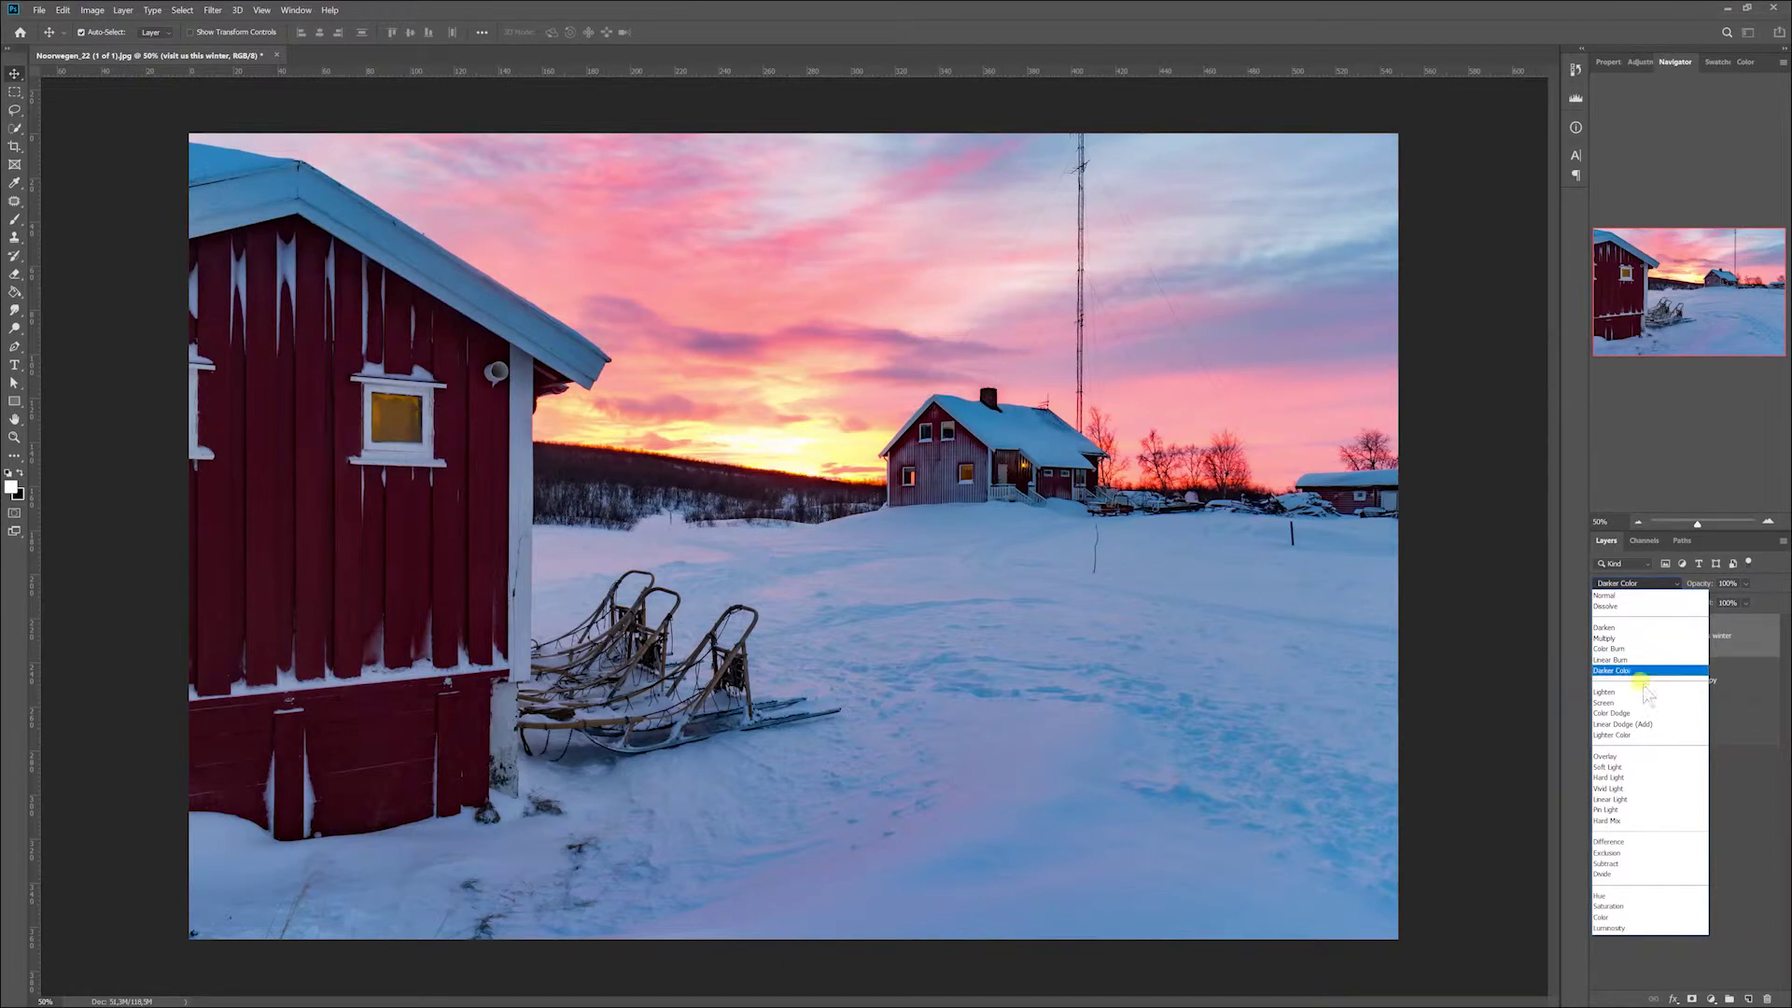
pyautogui.click(1622, 756)
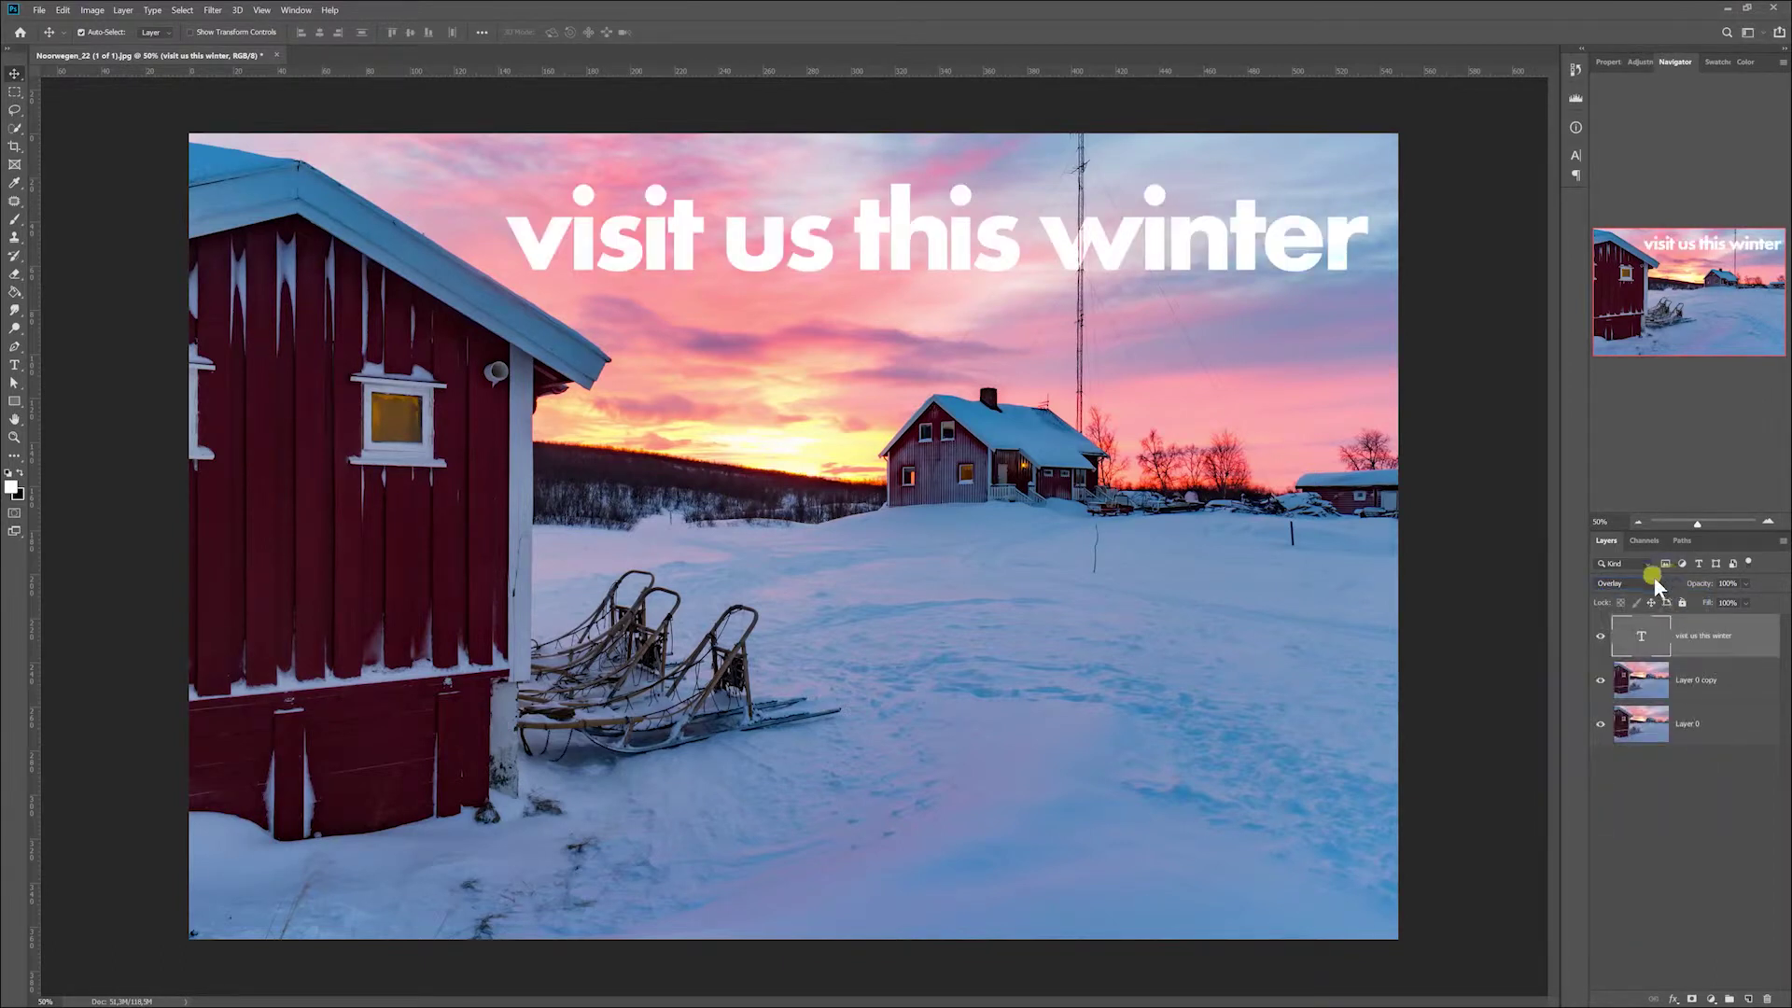
pyautogui.moveTo(992, 243); pyautogui.dragTo(838, 217)
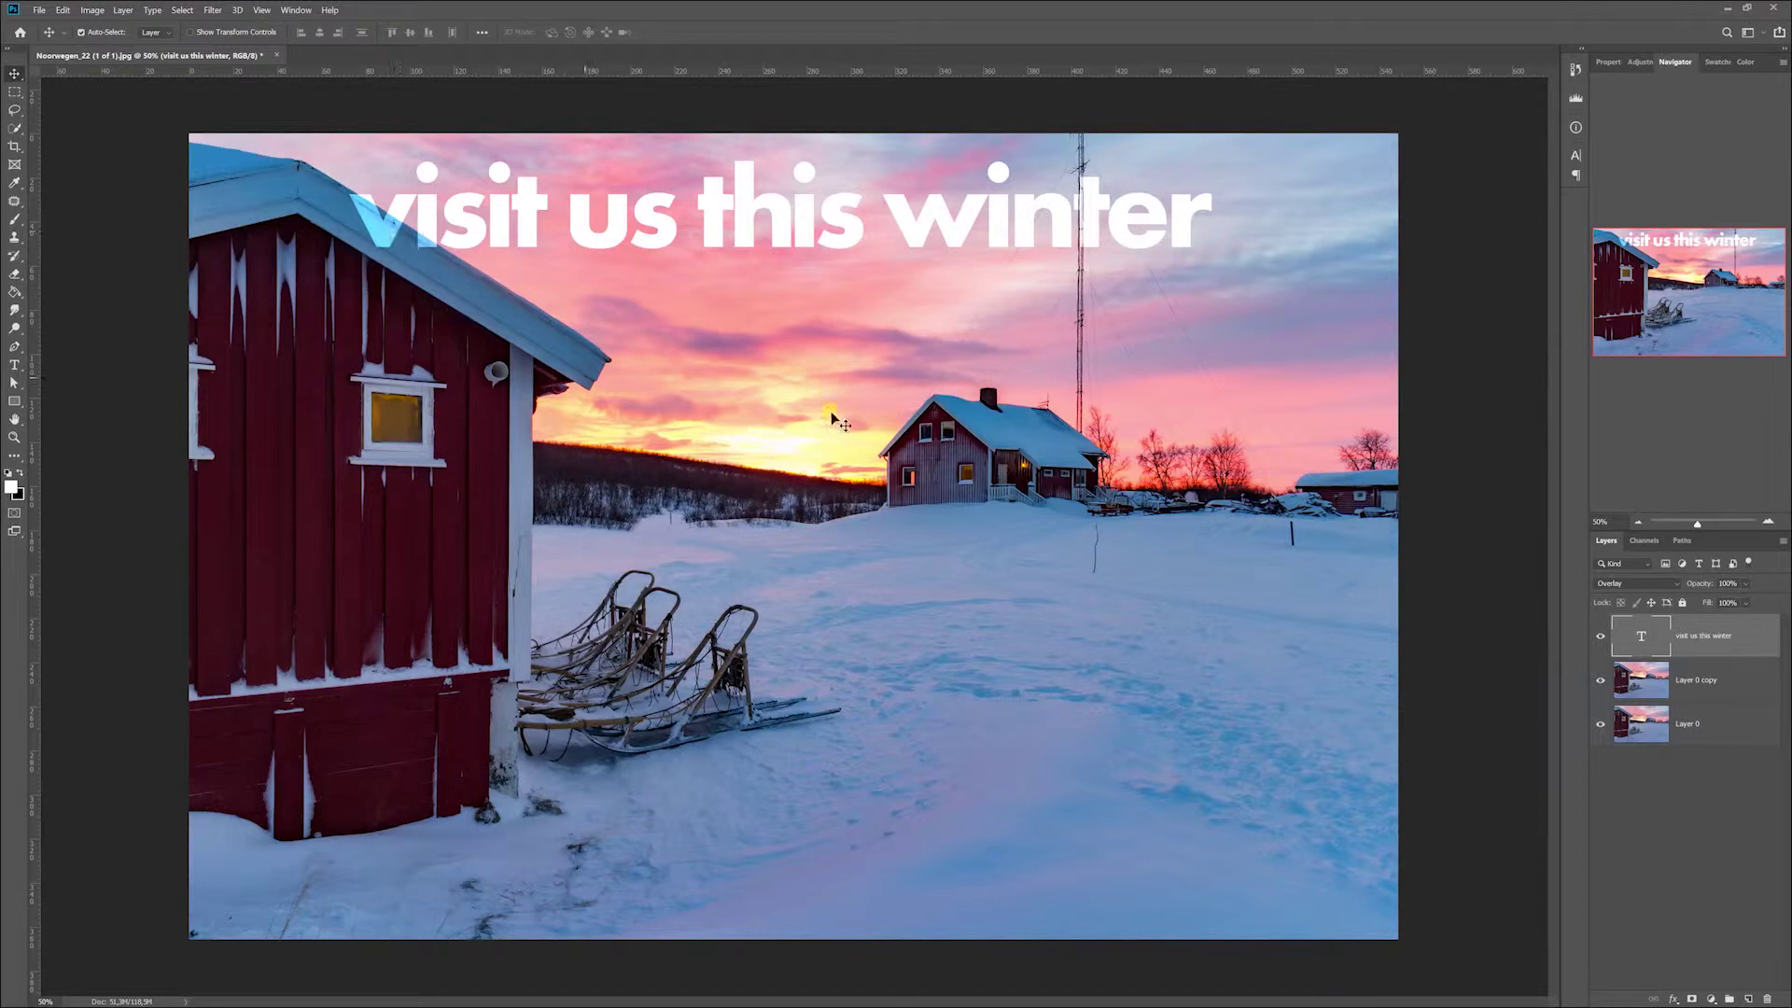
pyautogui.click(1726, 679)
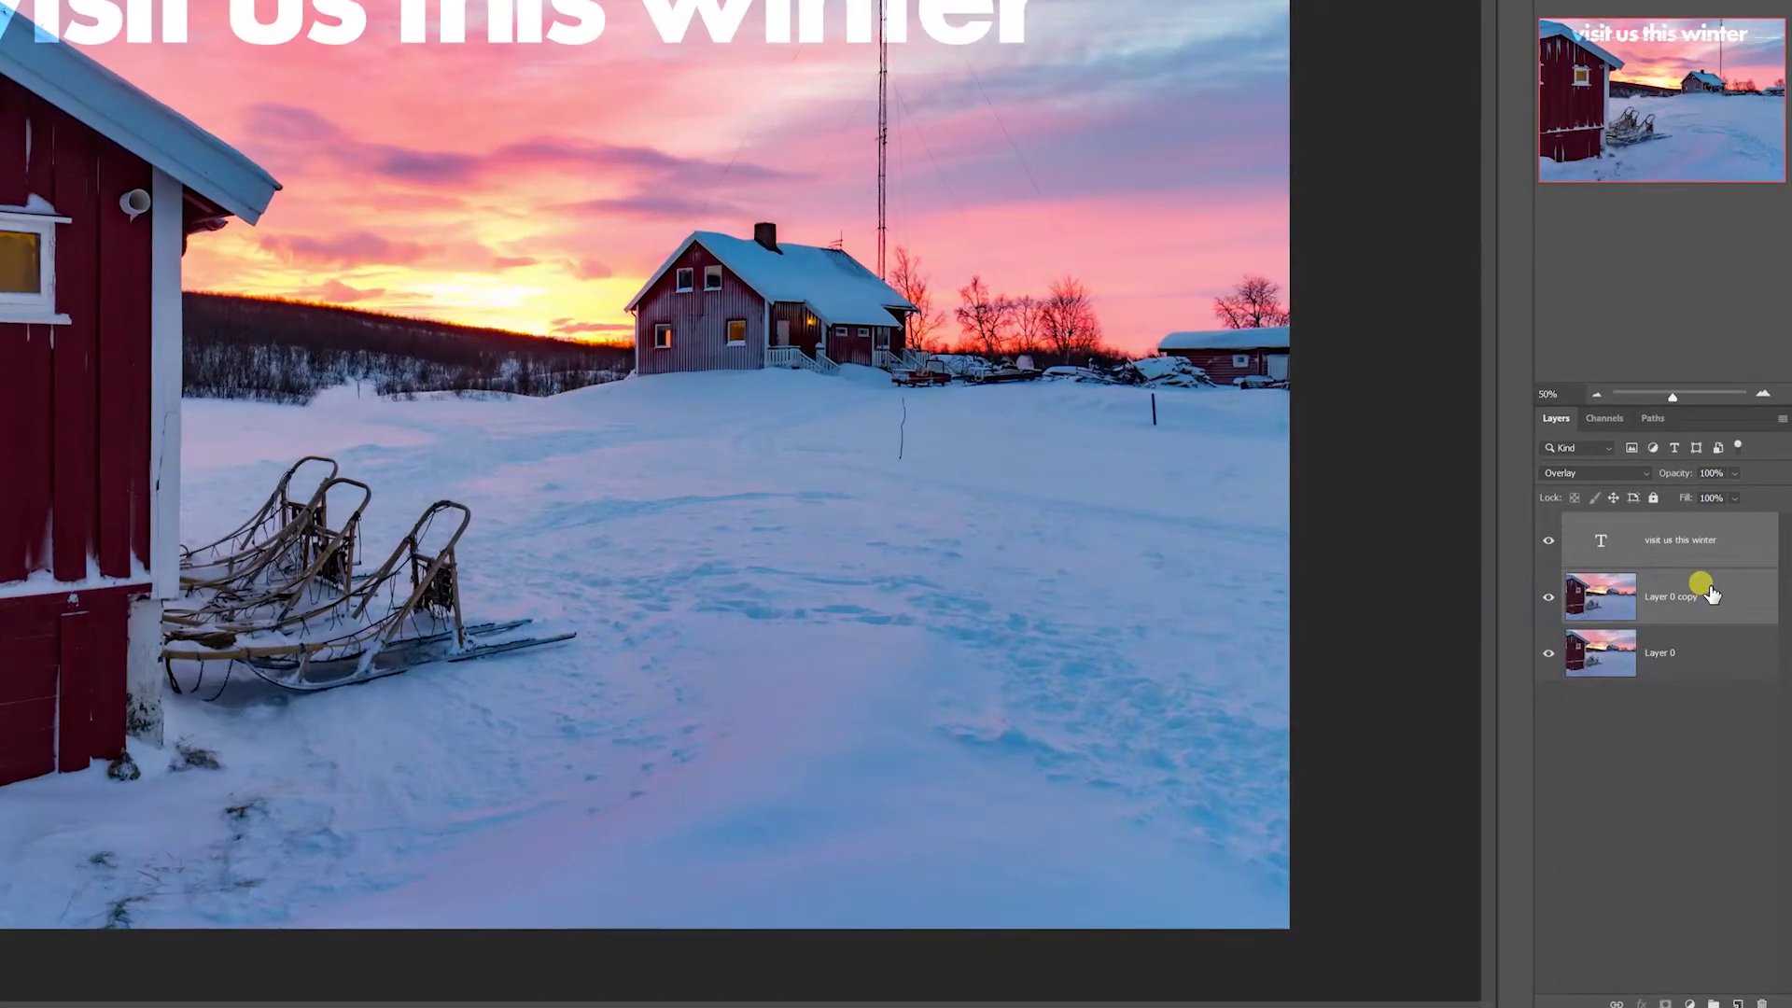
# Group the text and Layer 0 copy as 'design 1', hide that group, and select Layer 0
pyautogui.hotkey('ctrl', 'g')
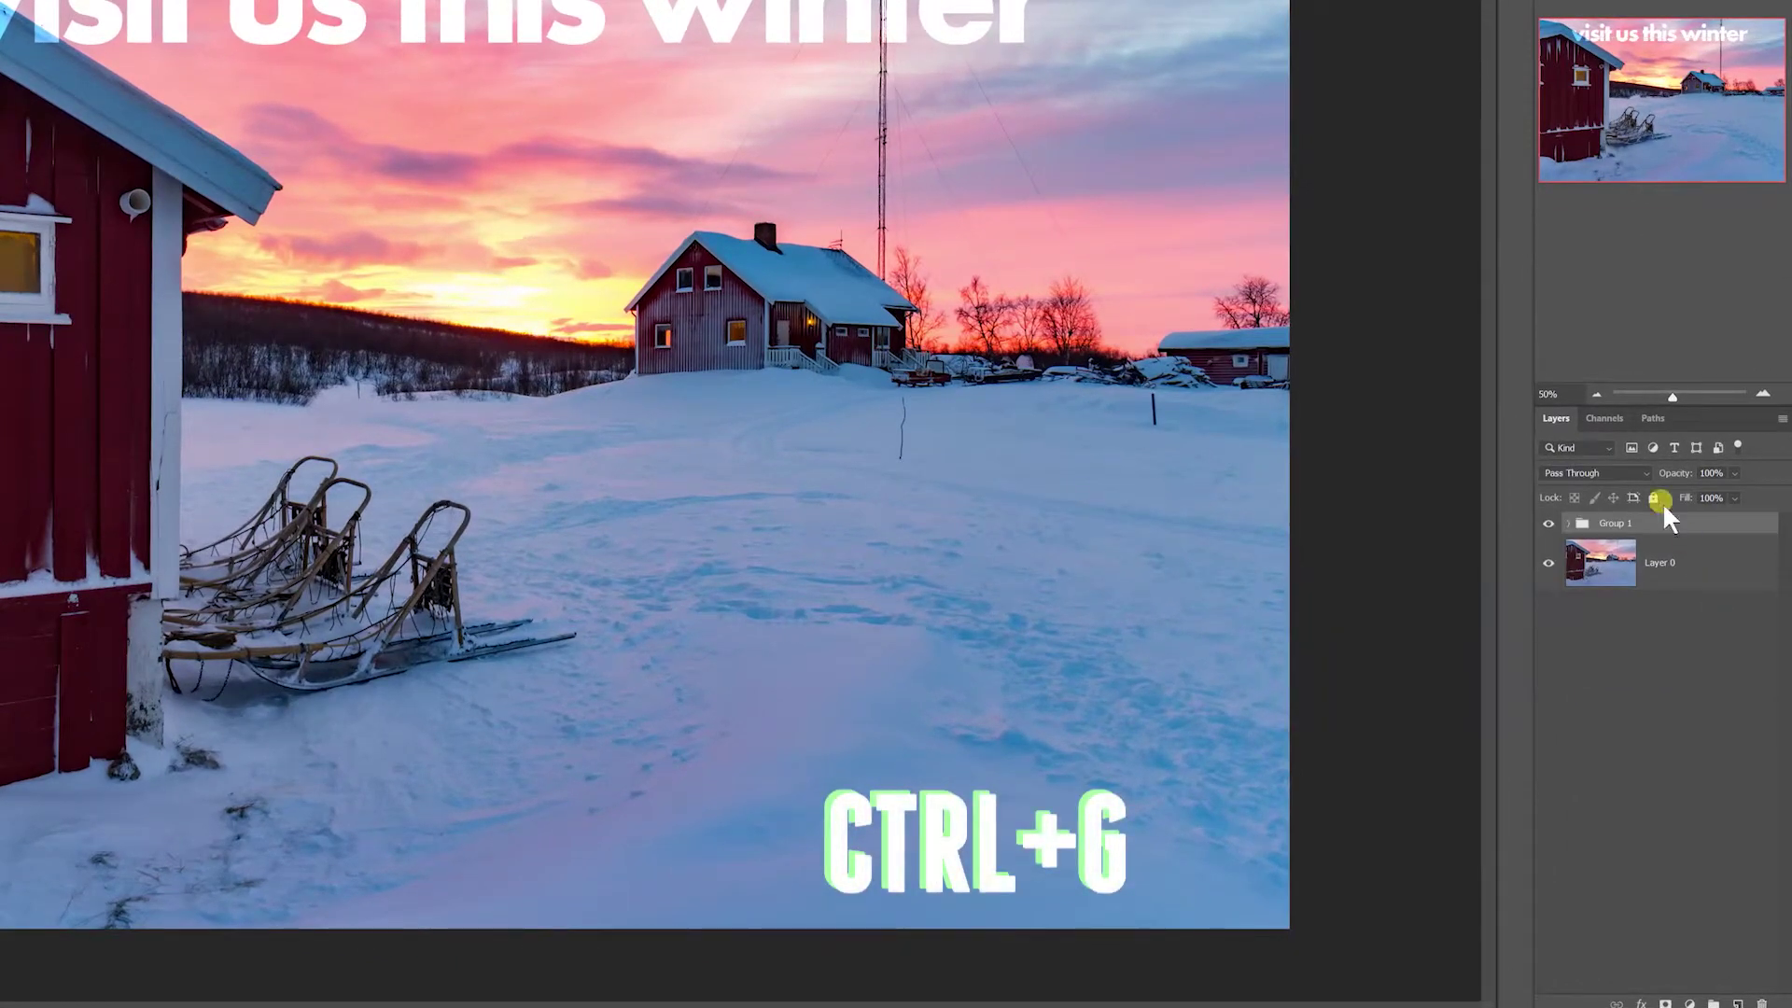
pyautogui.doubleClick(1611, 522)
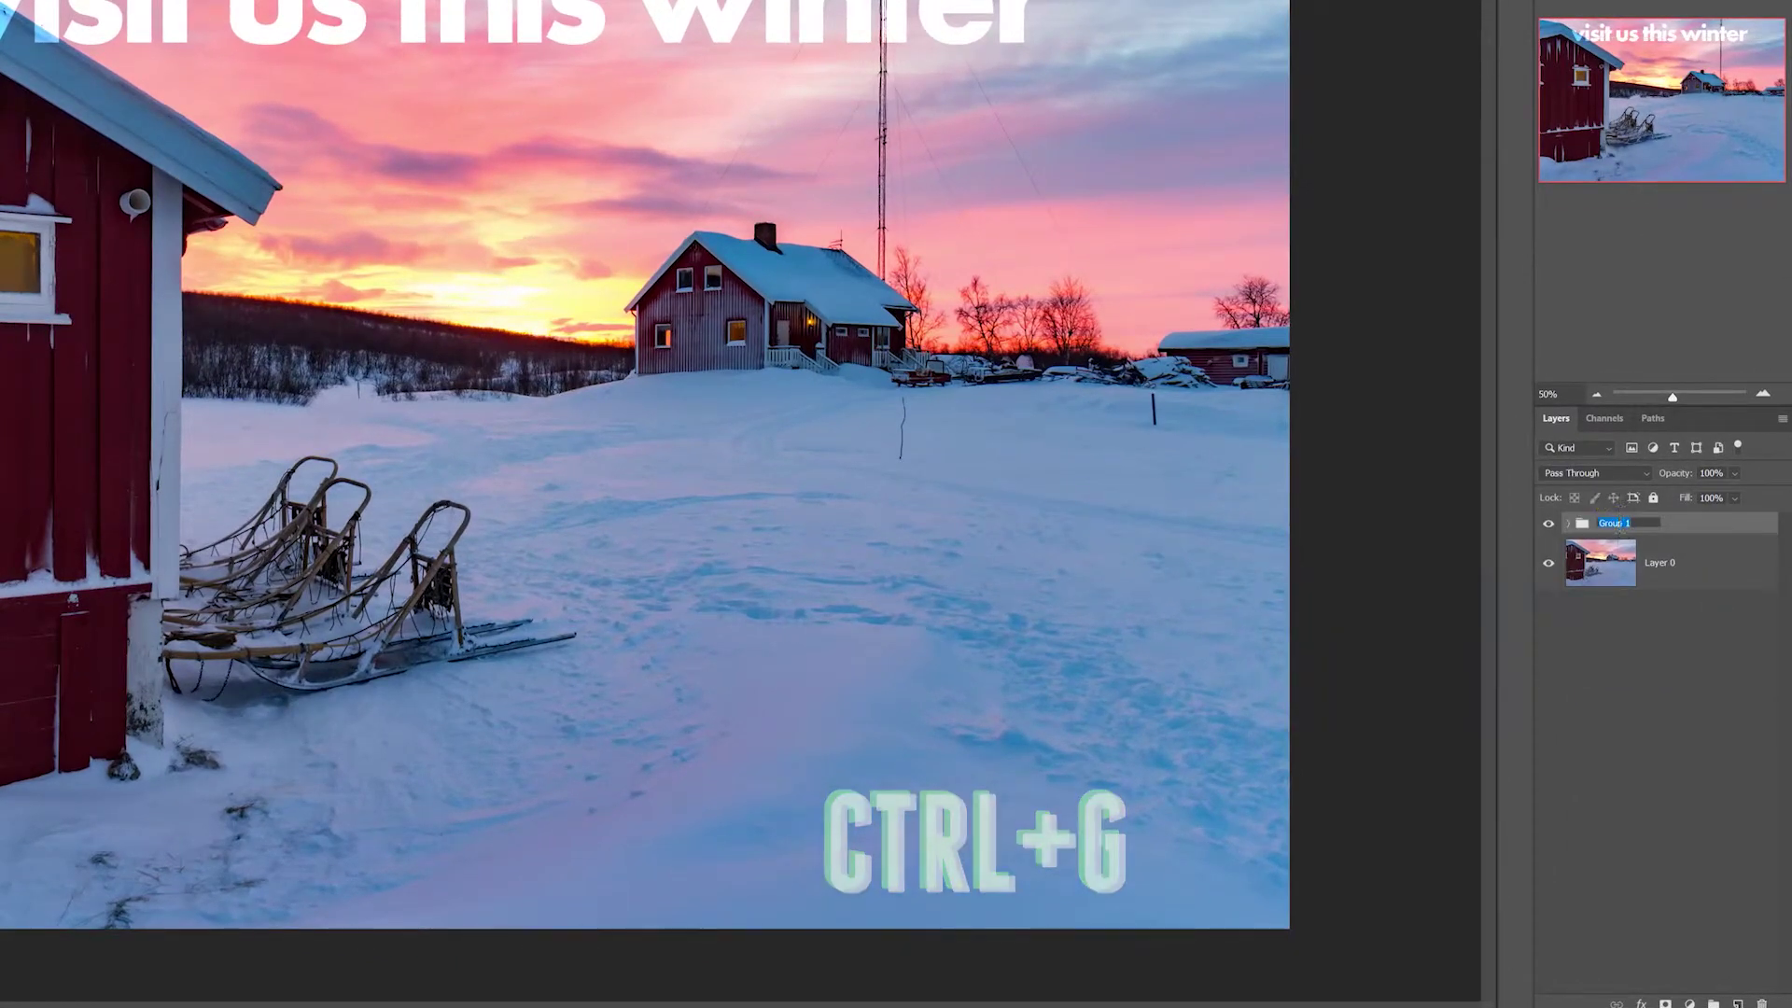
pyautogui.write('design 1')
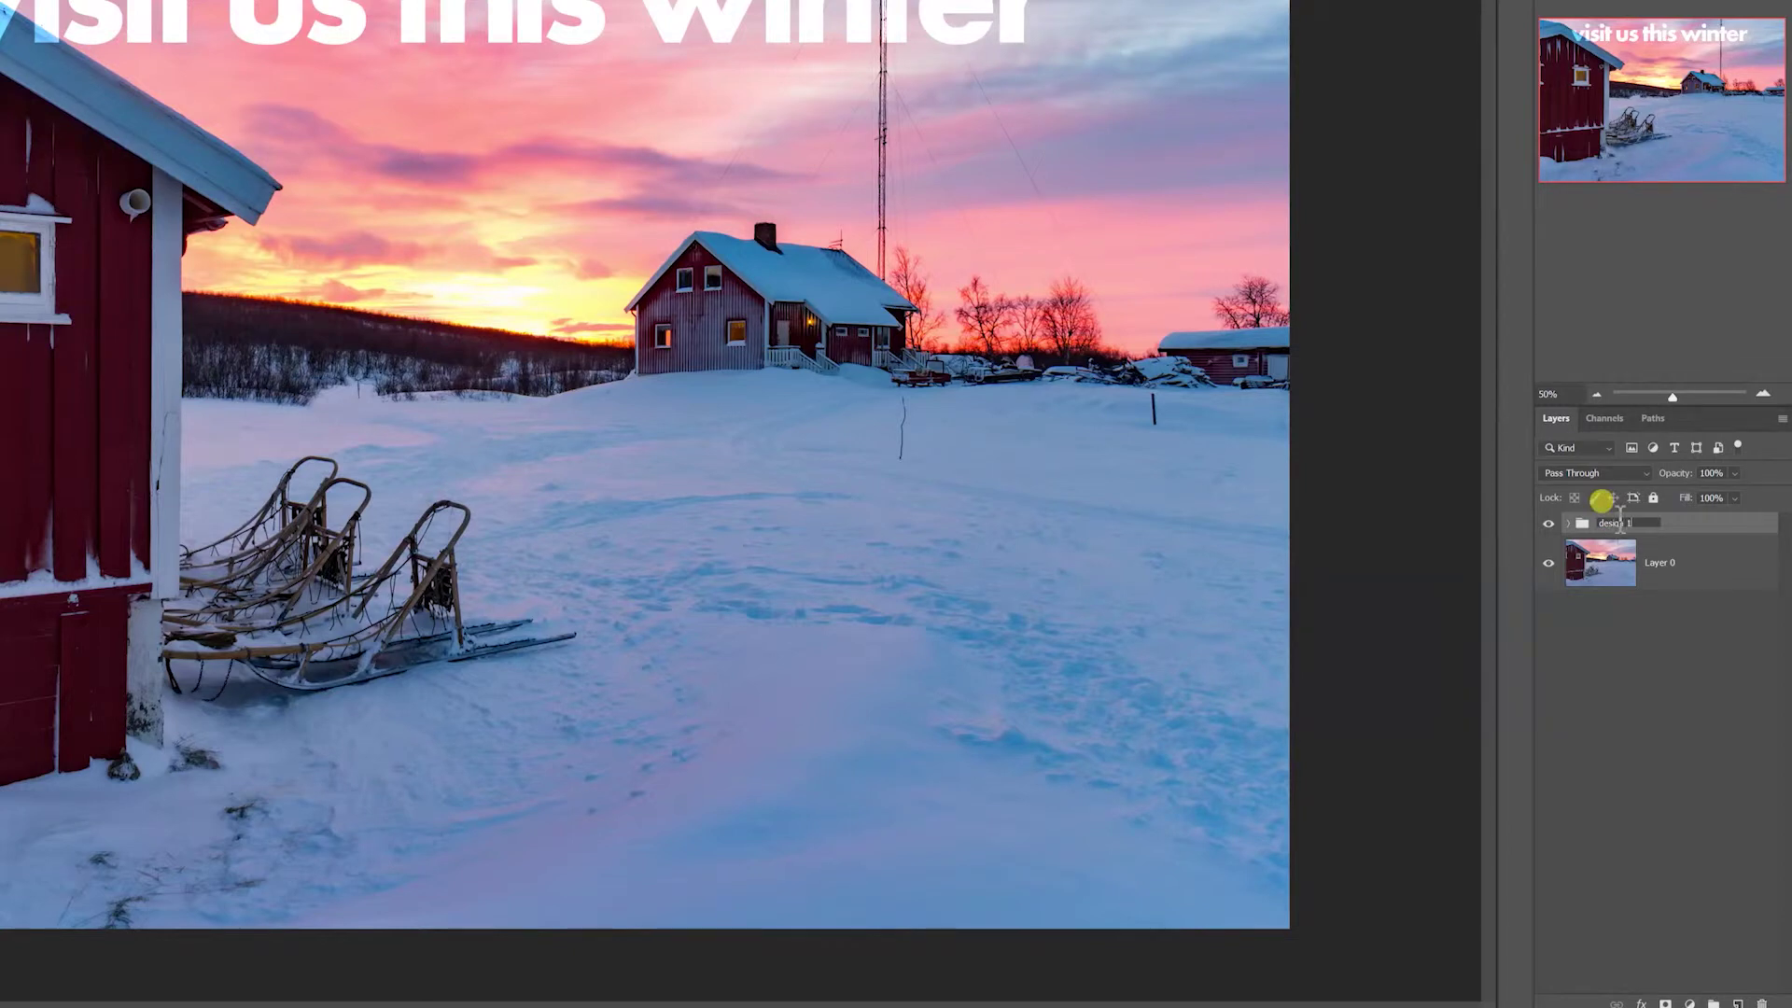
pyautogui.press('Return')
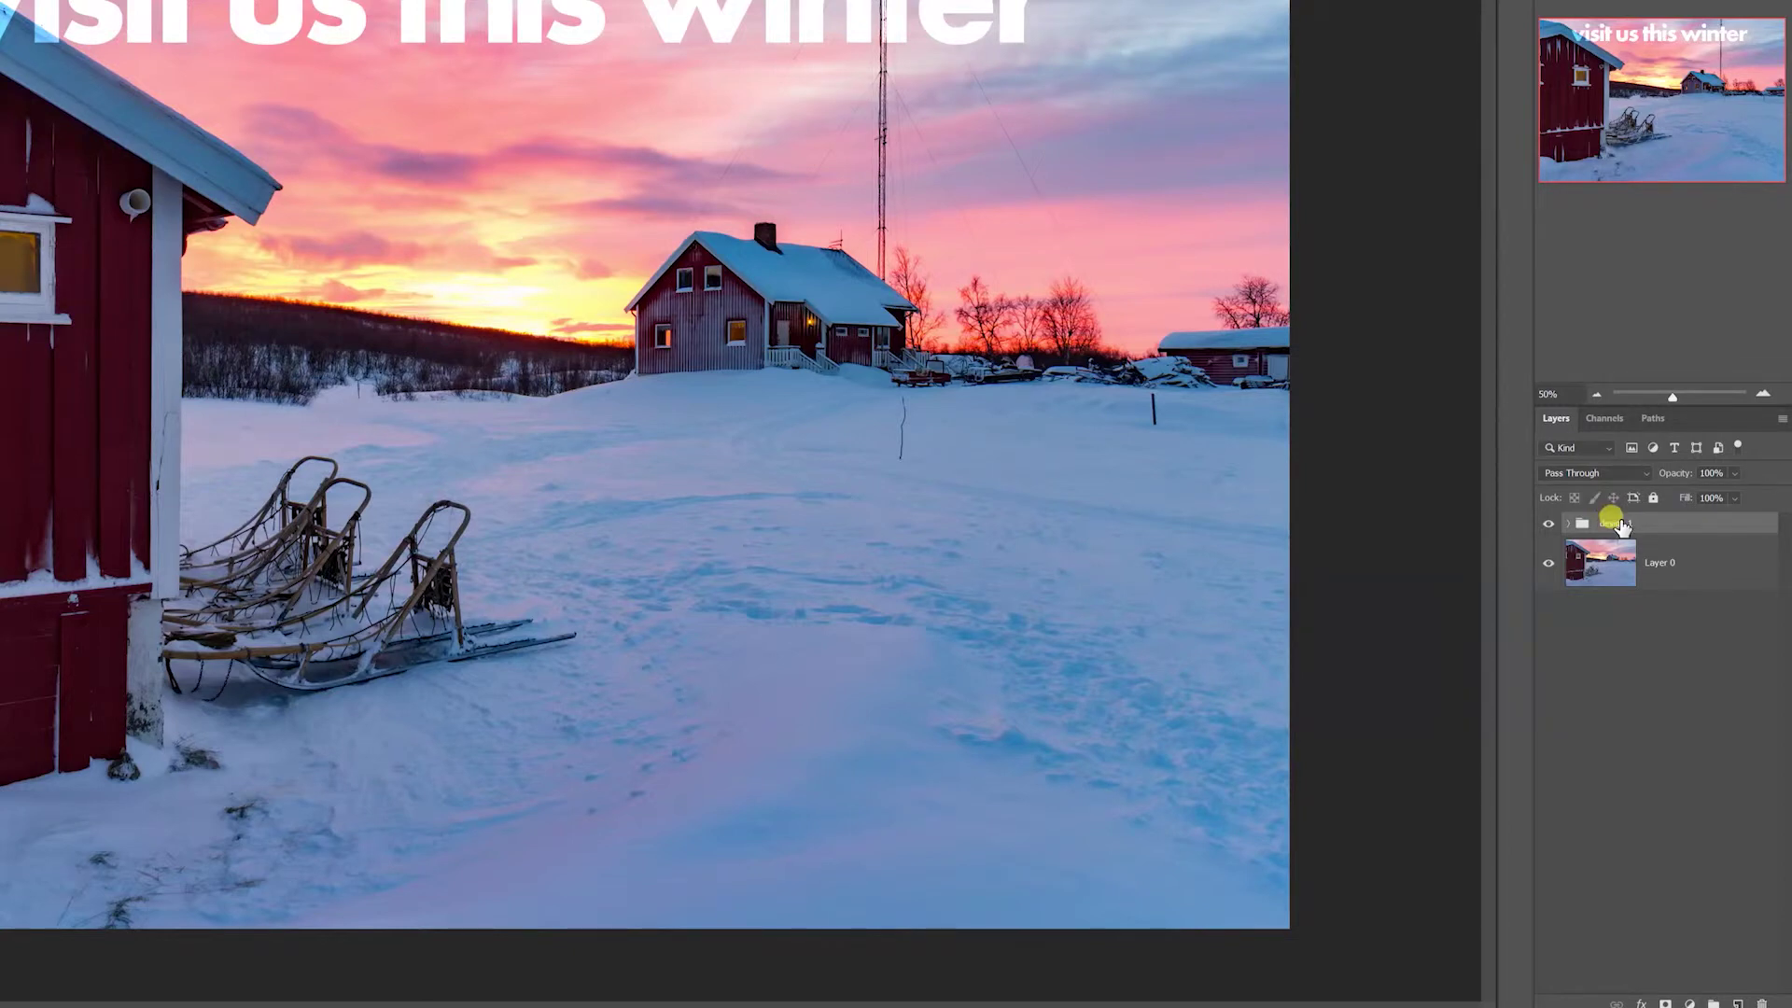
pyautogui.click(1549, 524)
pyautogui.click(1700, 556)
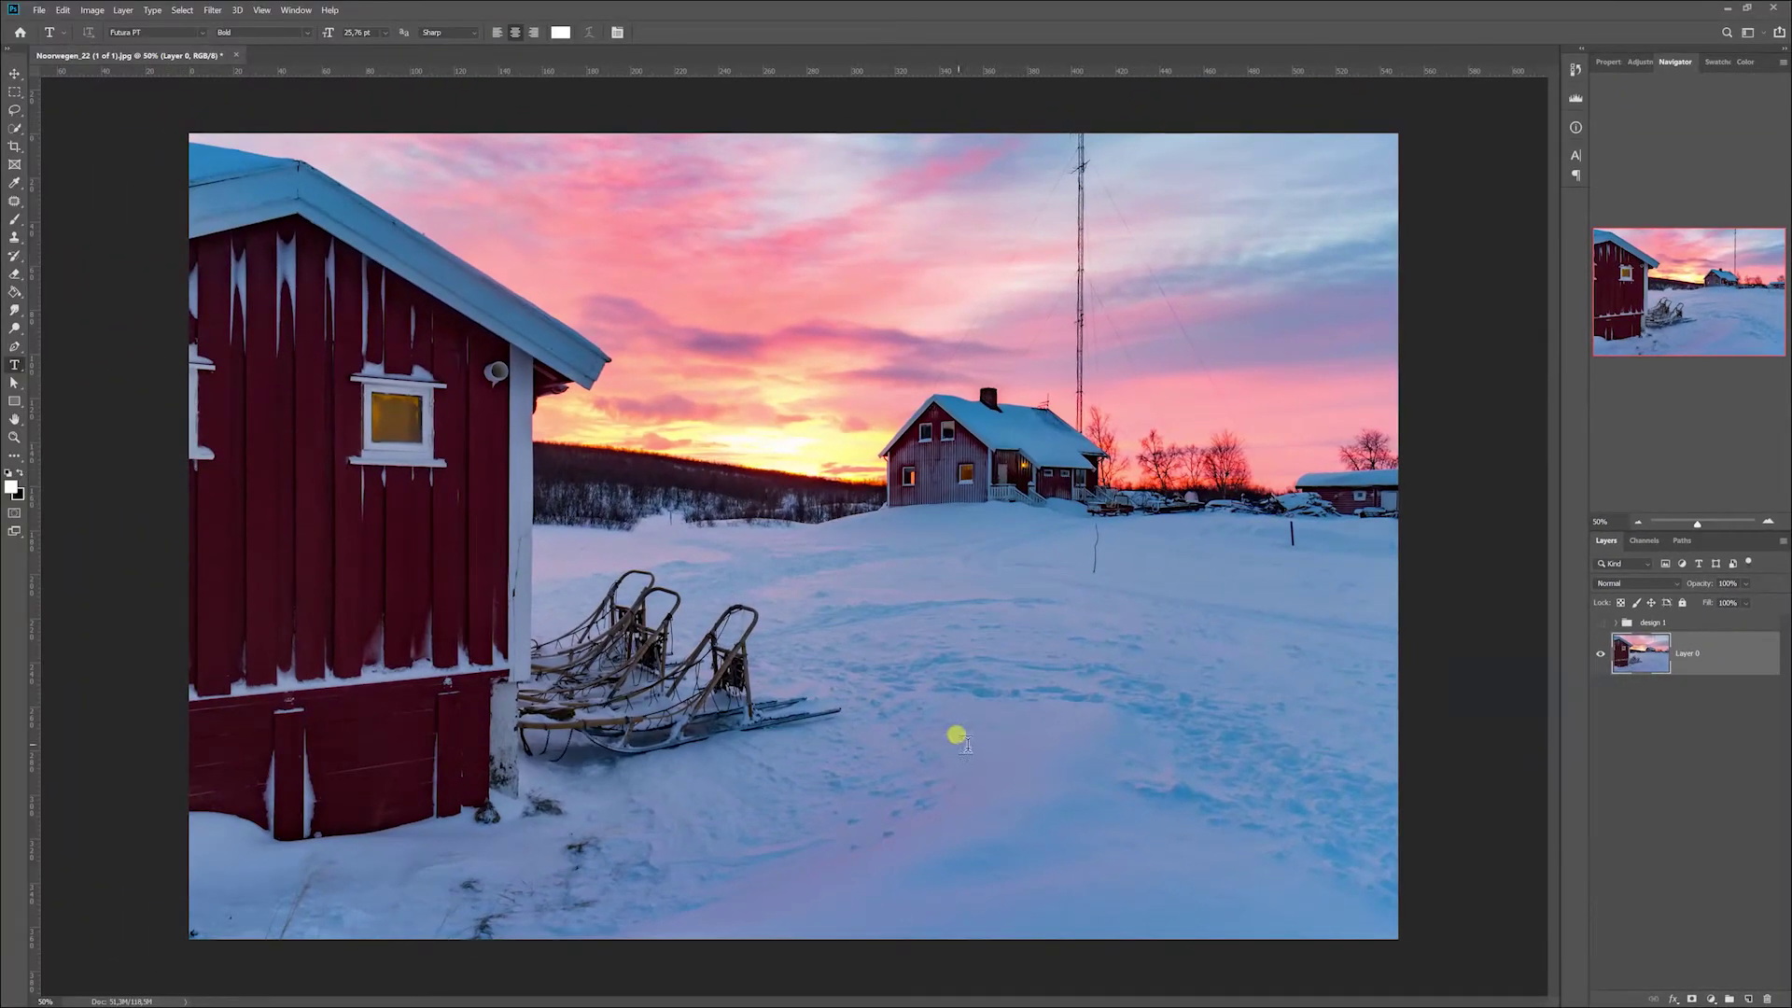
# Add a new text layer on the snow reading 'visit us this winter'
pyautogui.click(1032, 687)
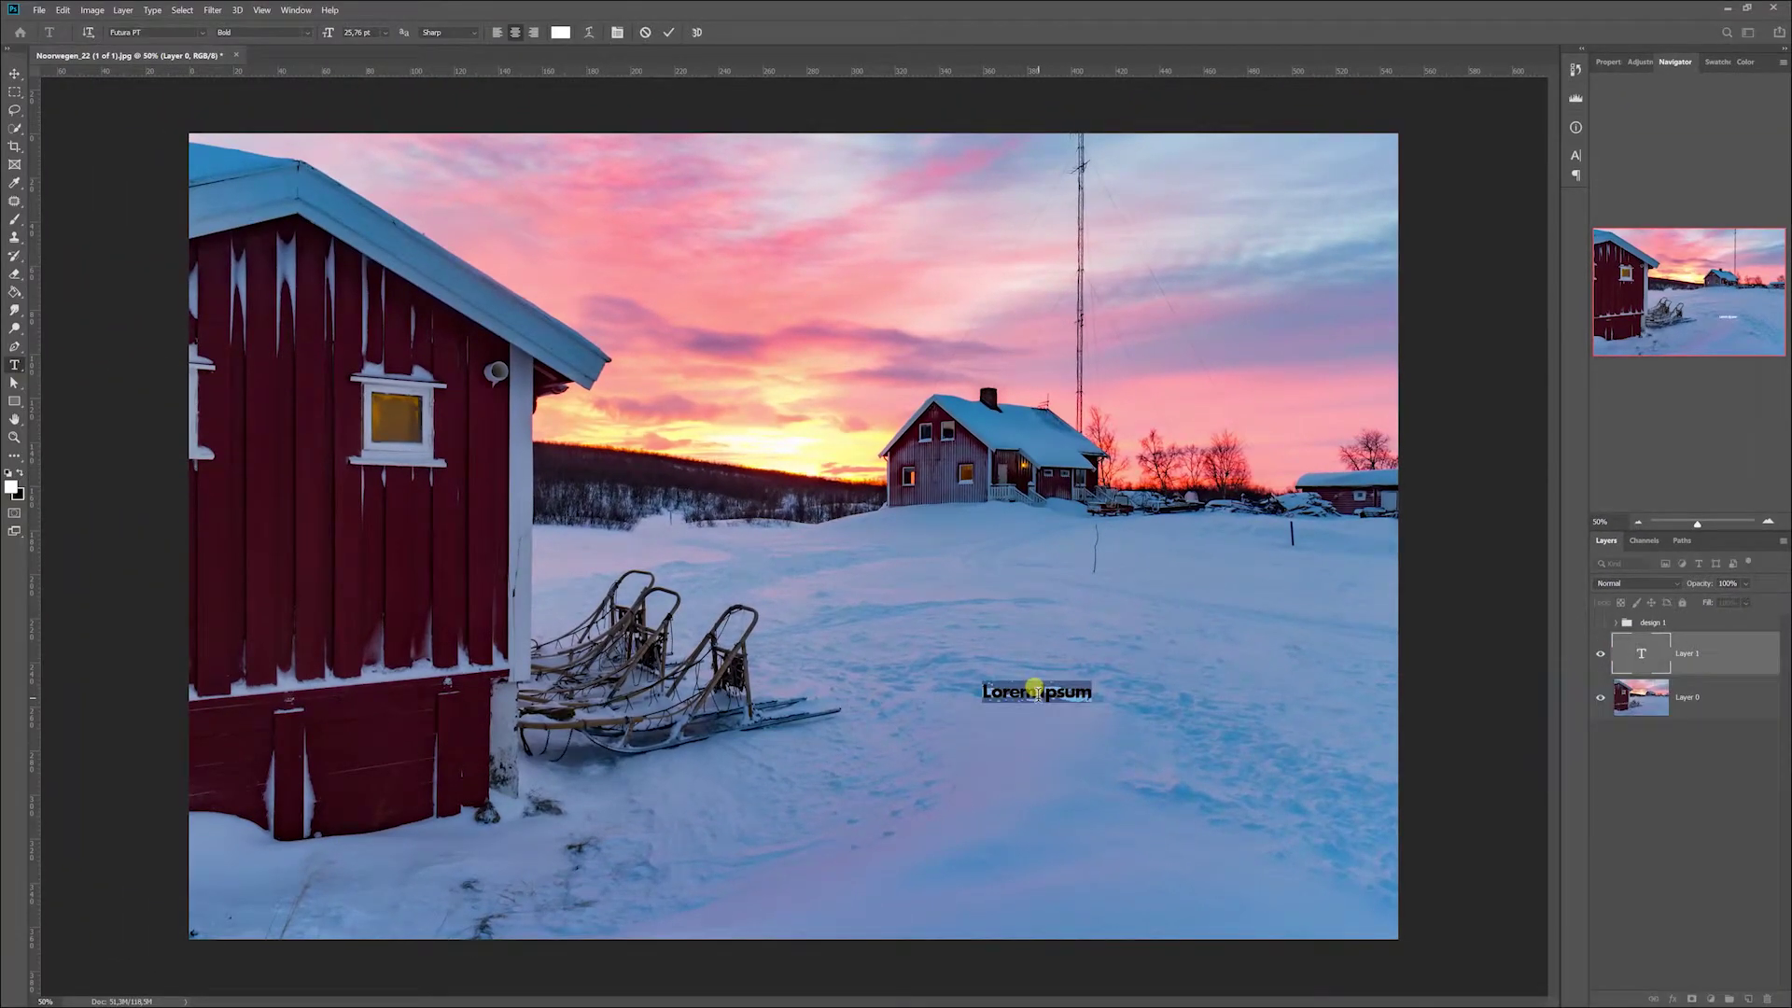
pyautogui.press('BackSpace')
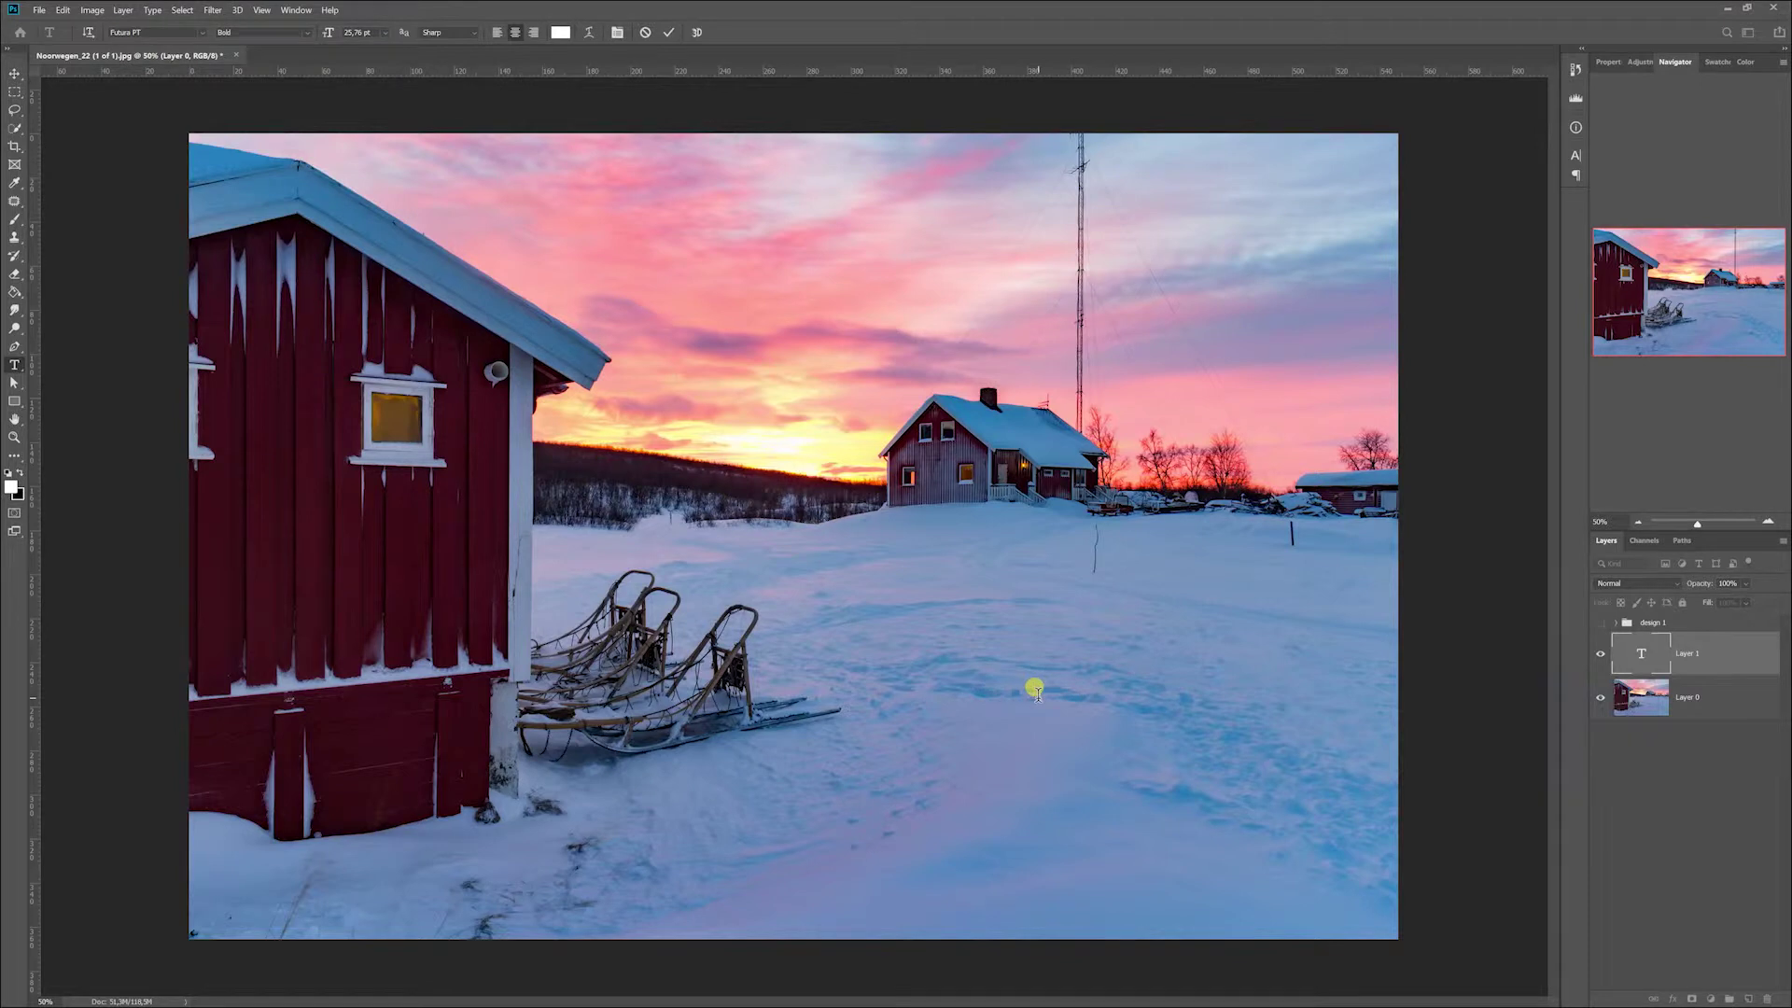
pyautogui.write('visit tips th')
pyautogui.write('is winter')
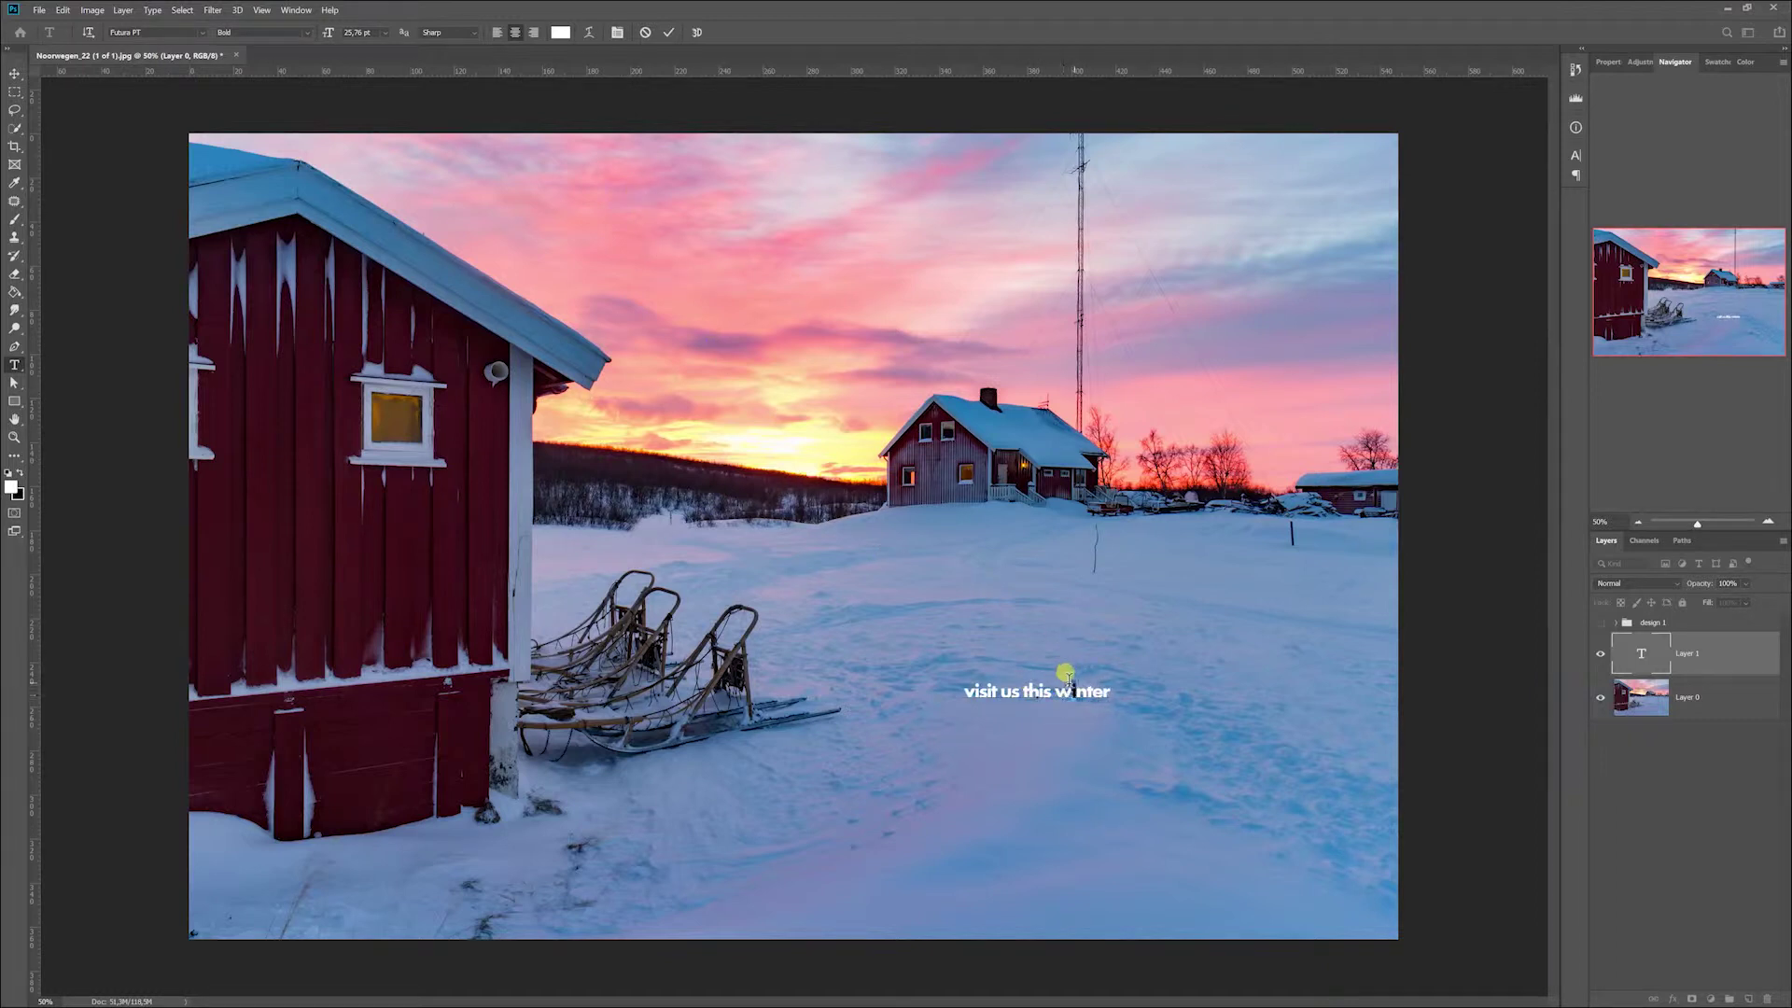
pyautogui.click(14, 73)
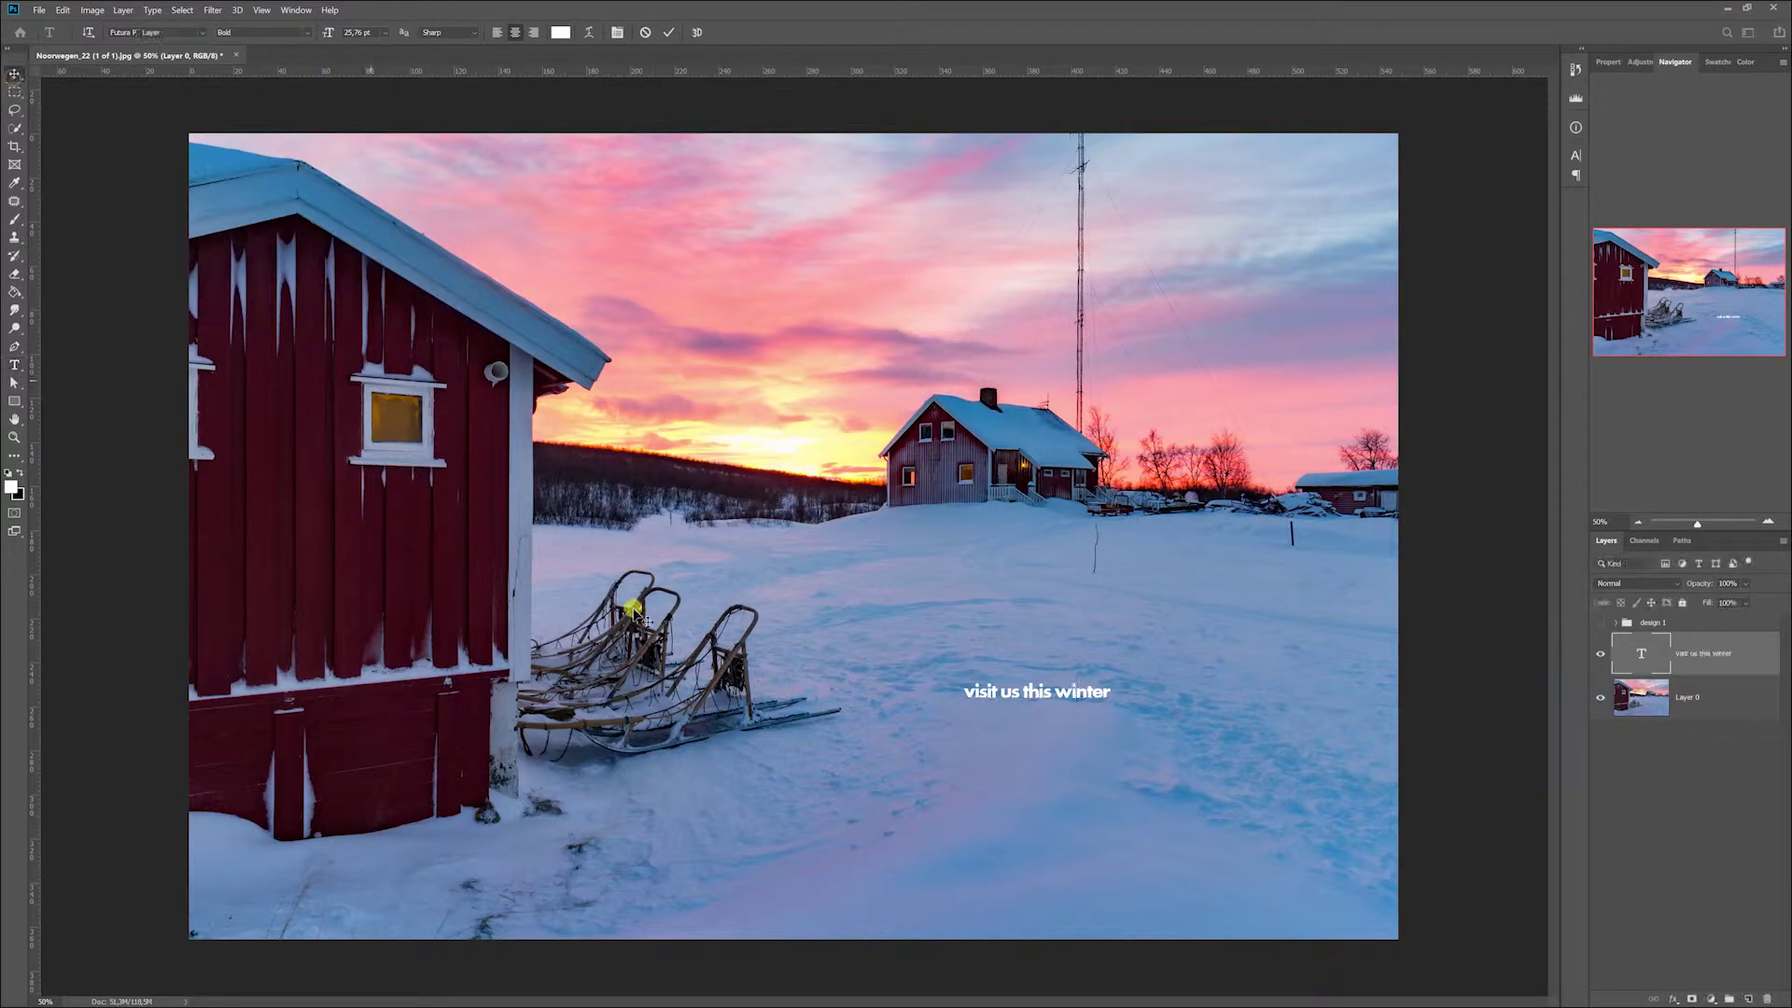
pyautogui.moveTo(1036, 686); pyautogui.dragTo(1095, 622)
# Break the text into three lines: 'visit', 'us this', 'winter'
pyautogui.doubleClick(1075, 620)
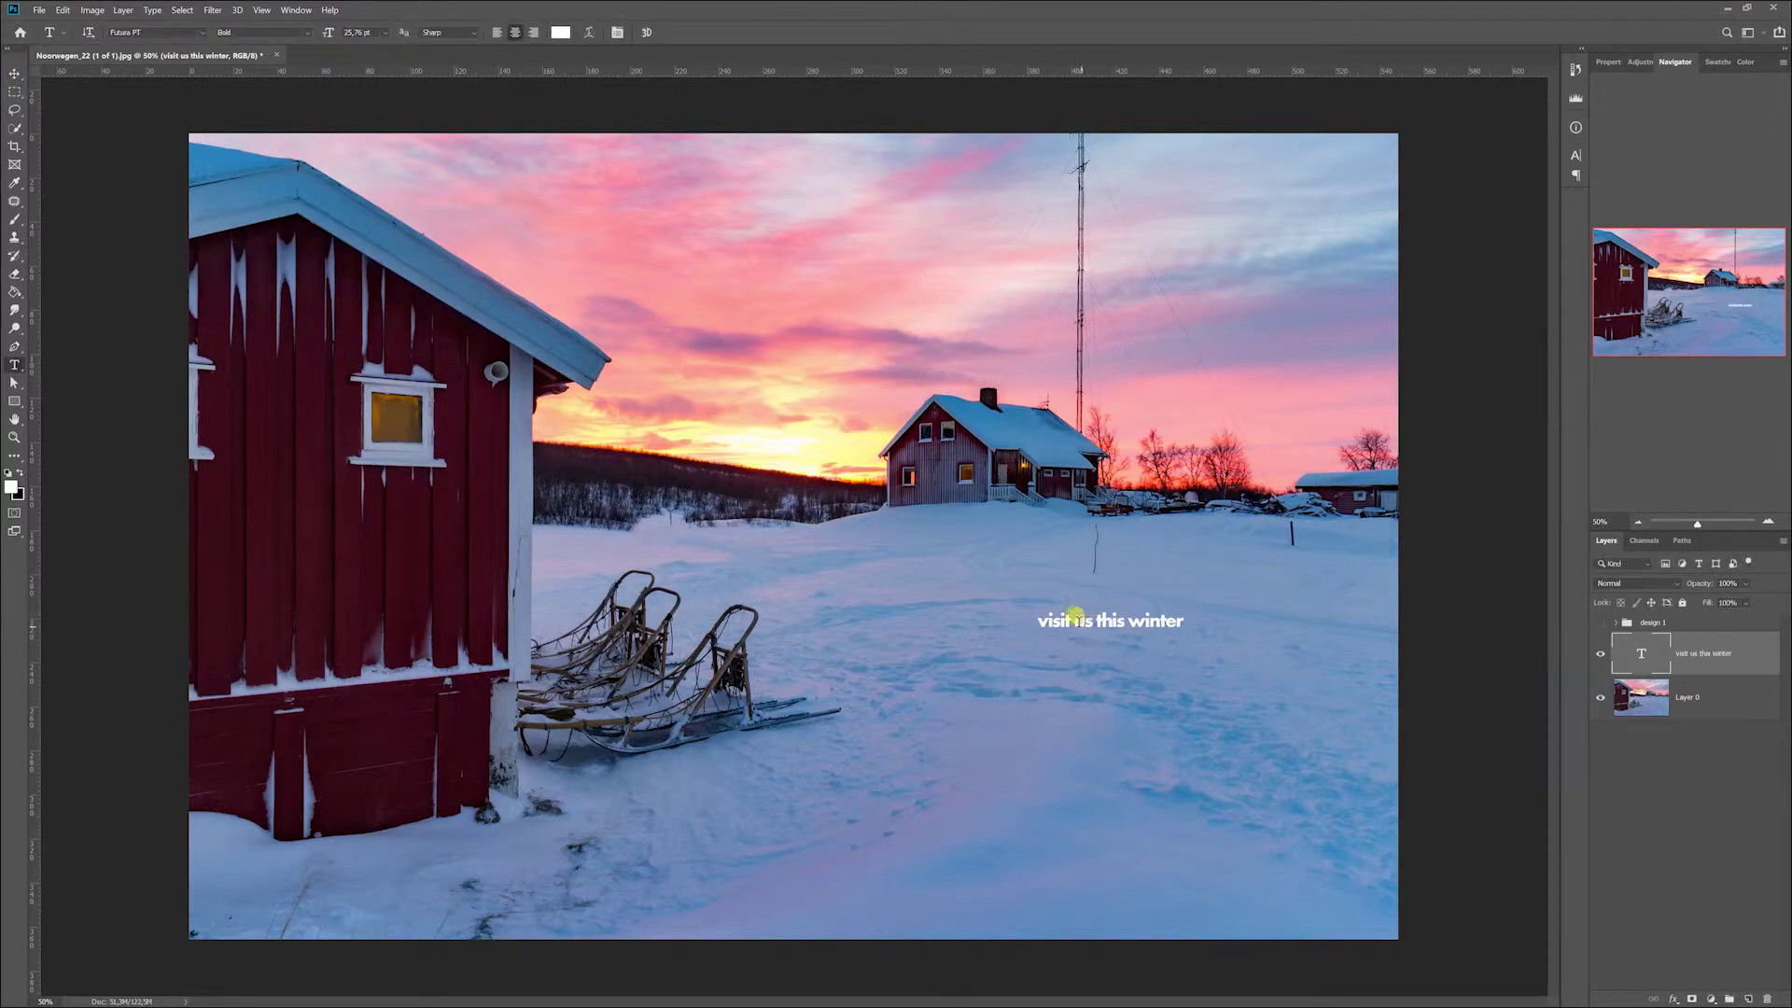
pyautogui.press('Return')
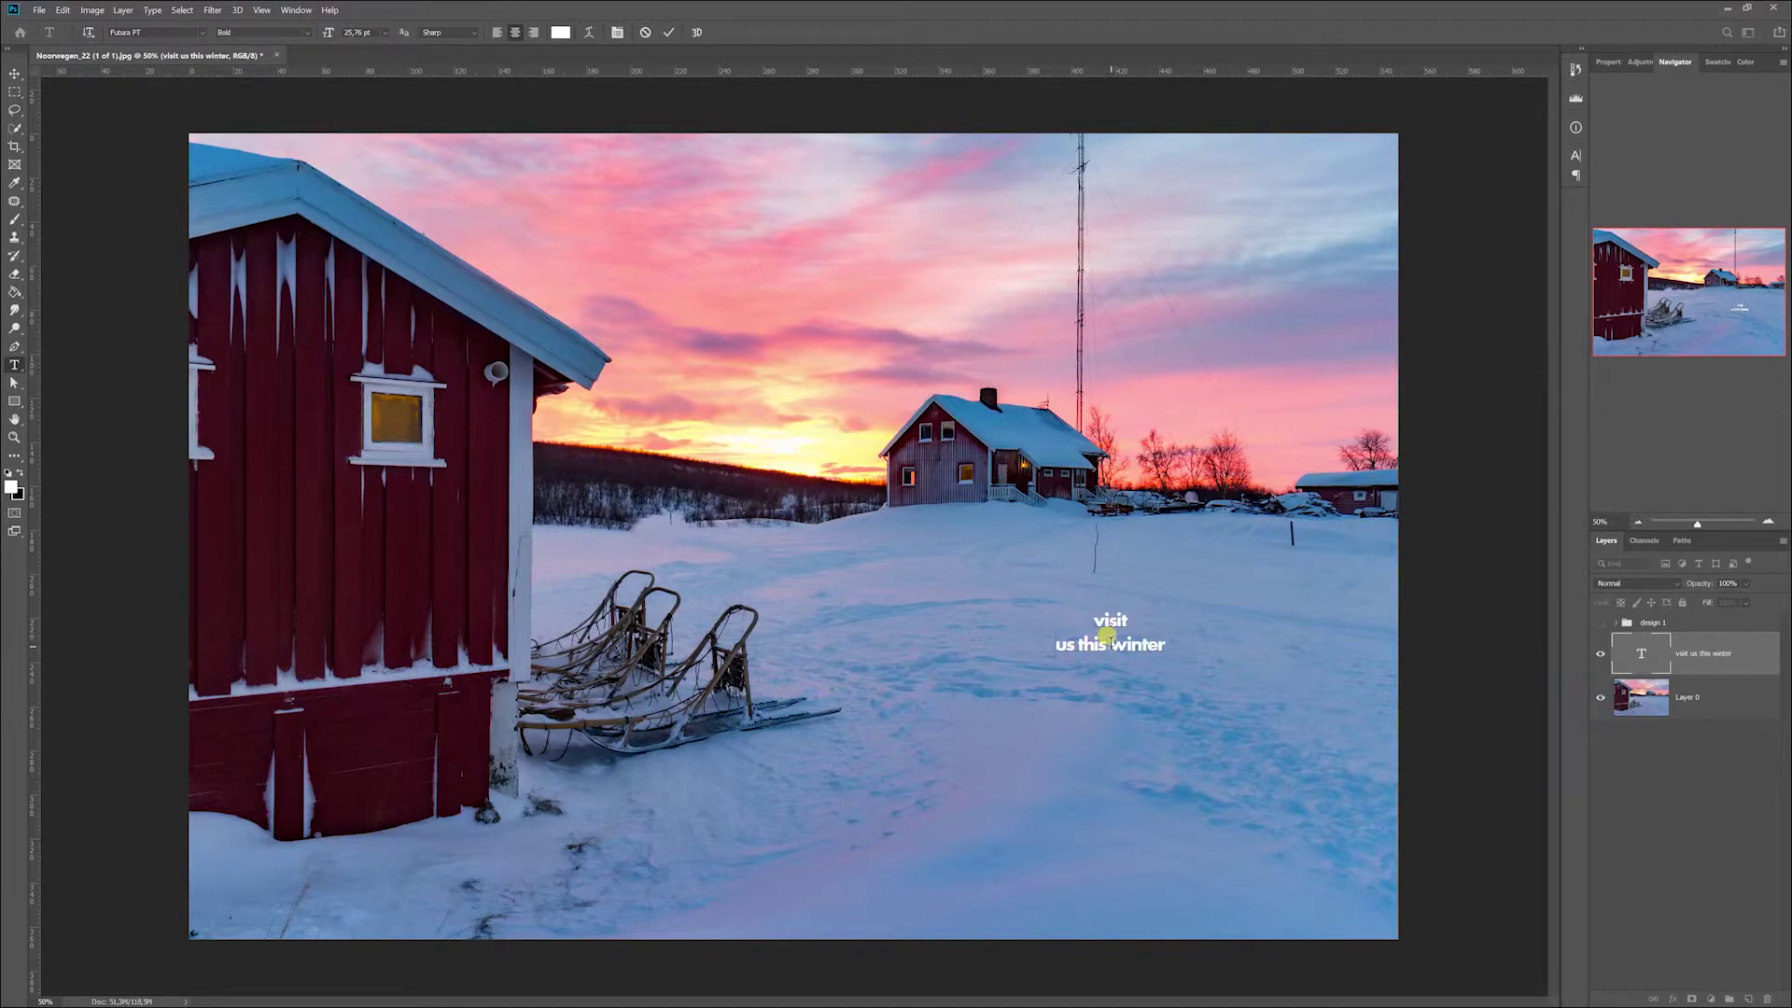
pyautogui.press('Return')
pyautogui.hotkey('ctrl', 't')
pyautogui.hotkey('ctrl', 'Return')
pyautogui.hotkey('ctrl', 't')
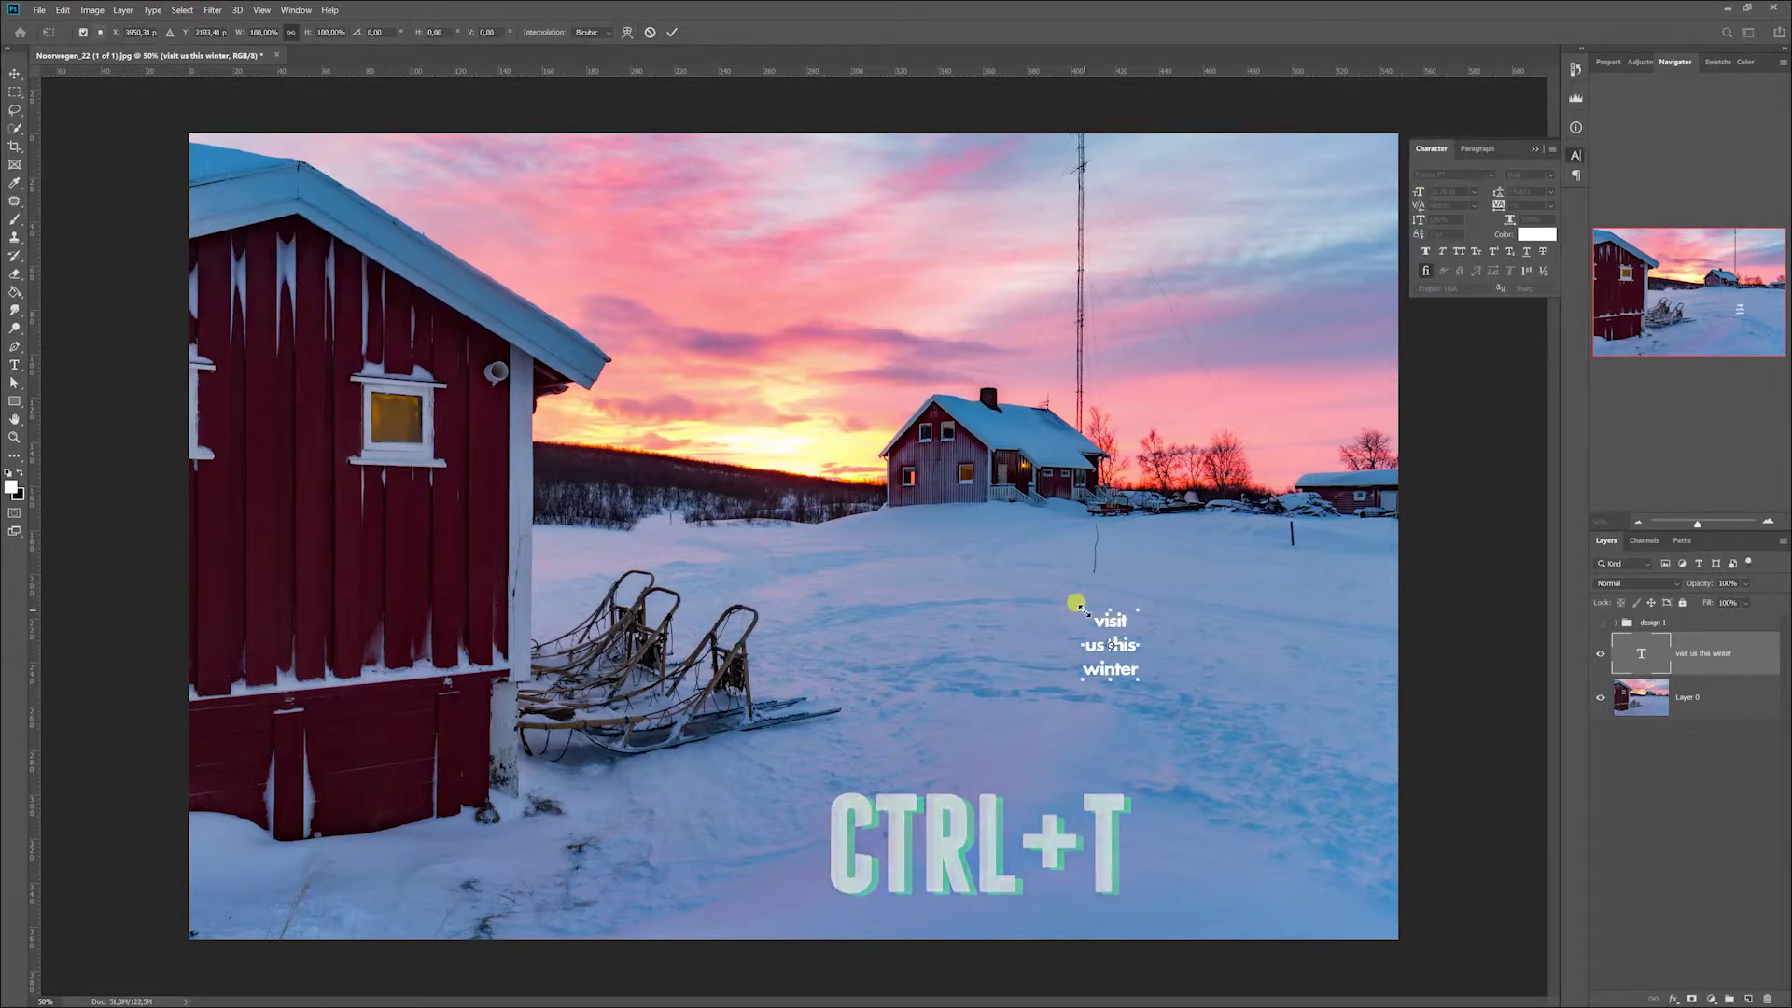
# Enlarge the three-line text to about 511% and place it on the right of the snowfield
pyautogui.moveTo(1025, 522); pyautogui.dragTo(959, 441)
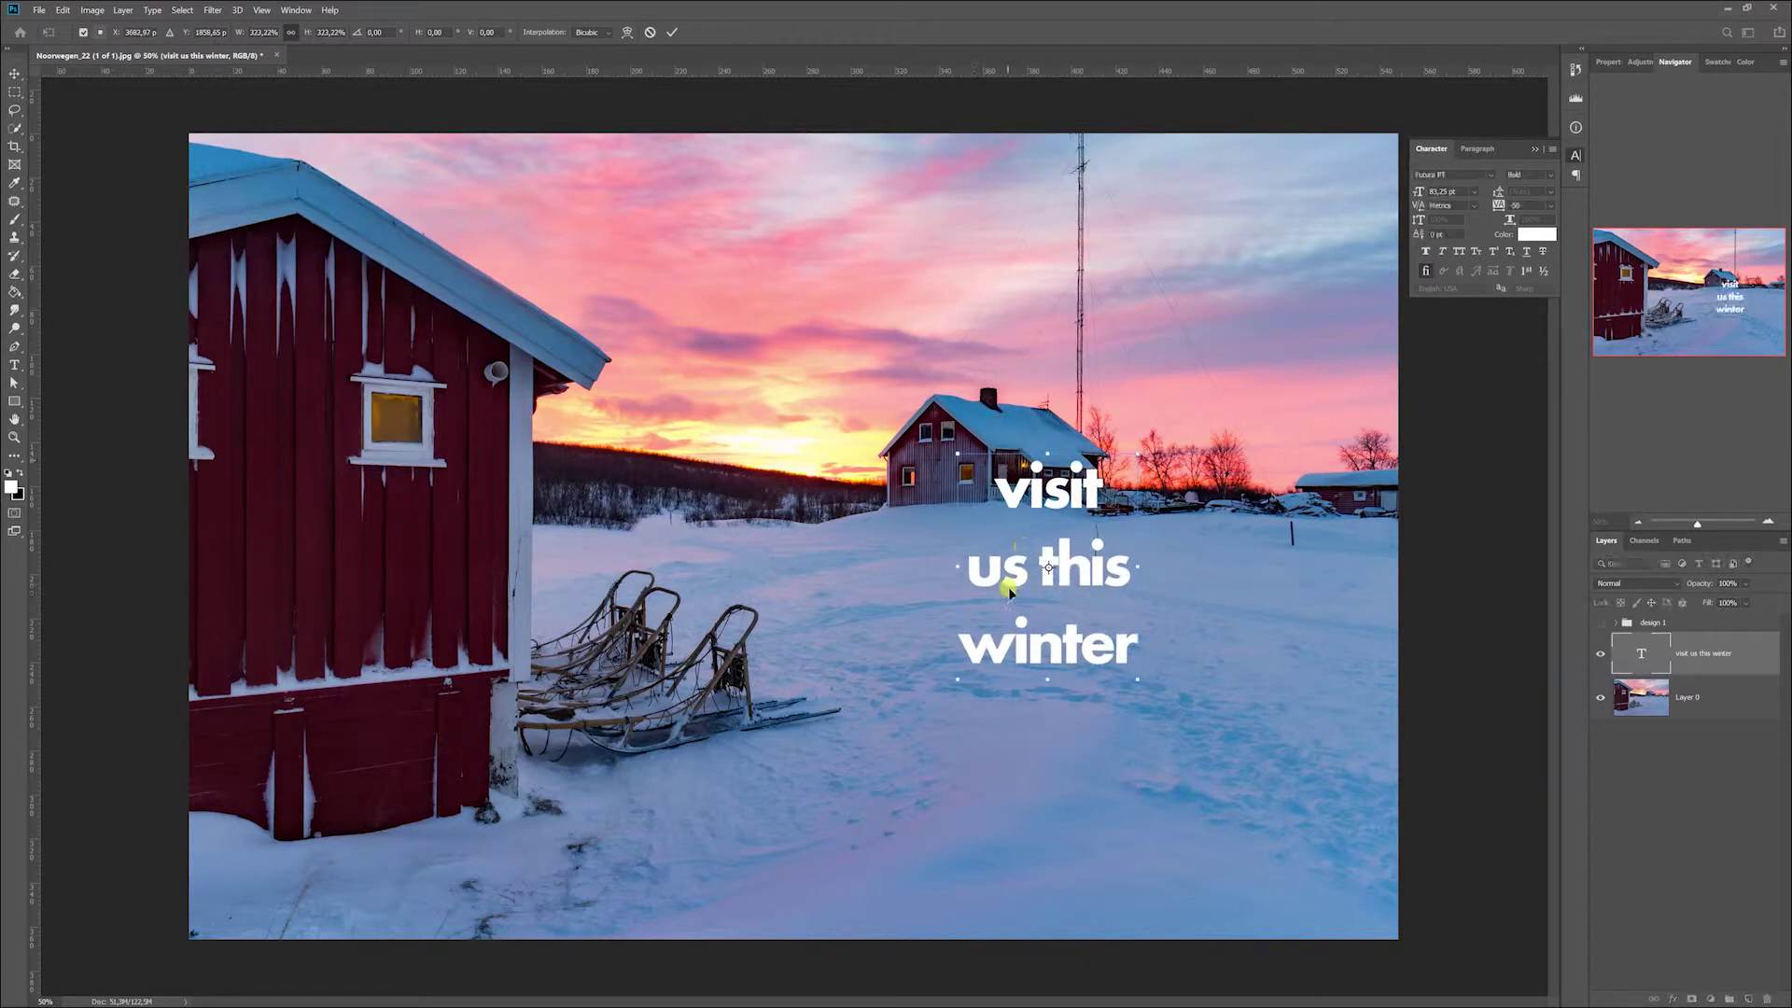
pyautogui.moveTo(1134, 637); pyautogui.dragTo(1283, 779)
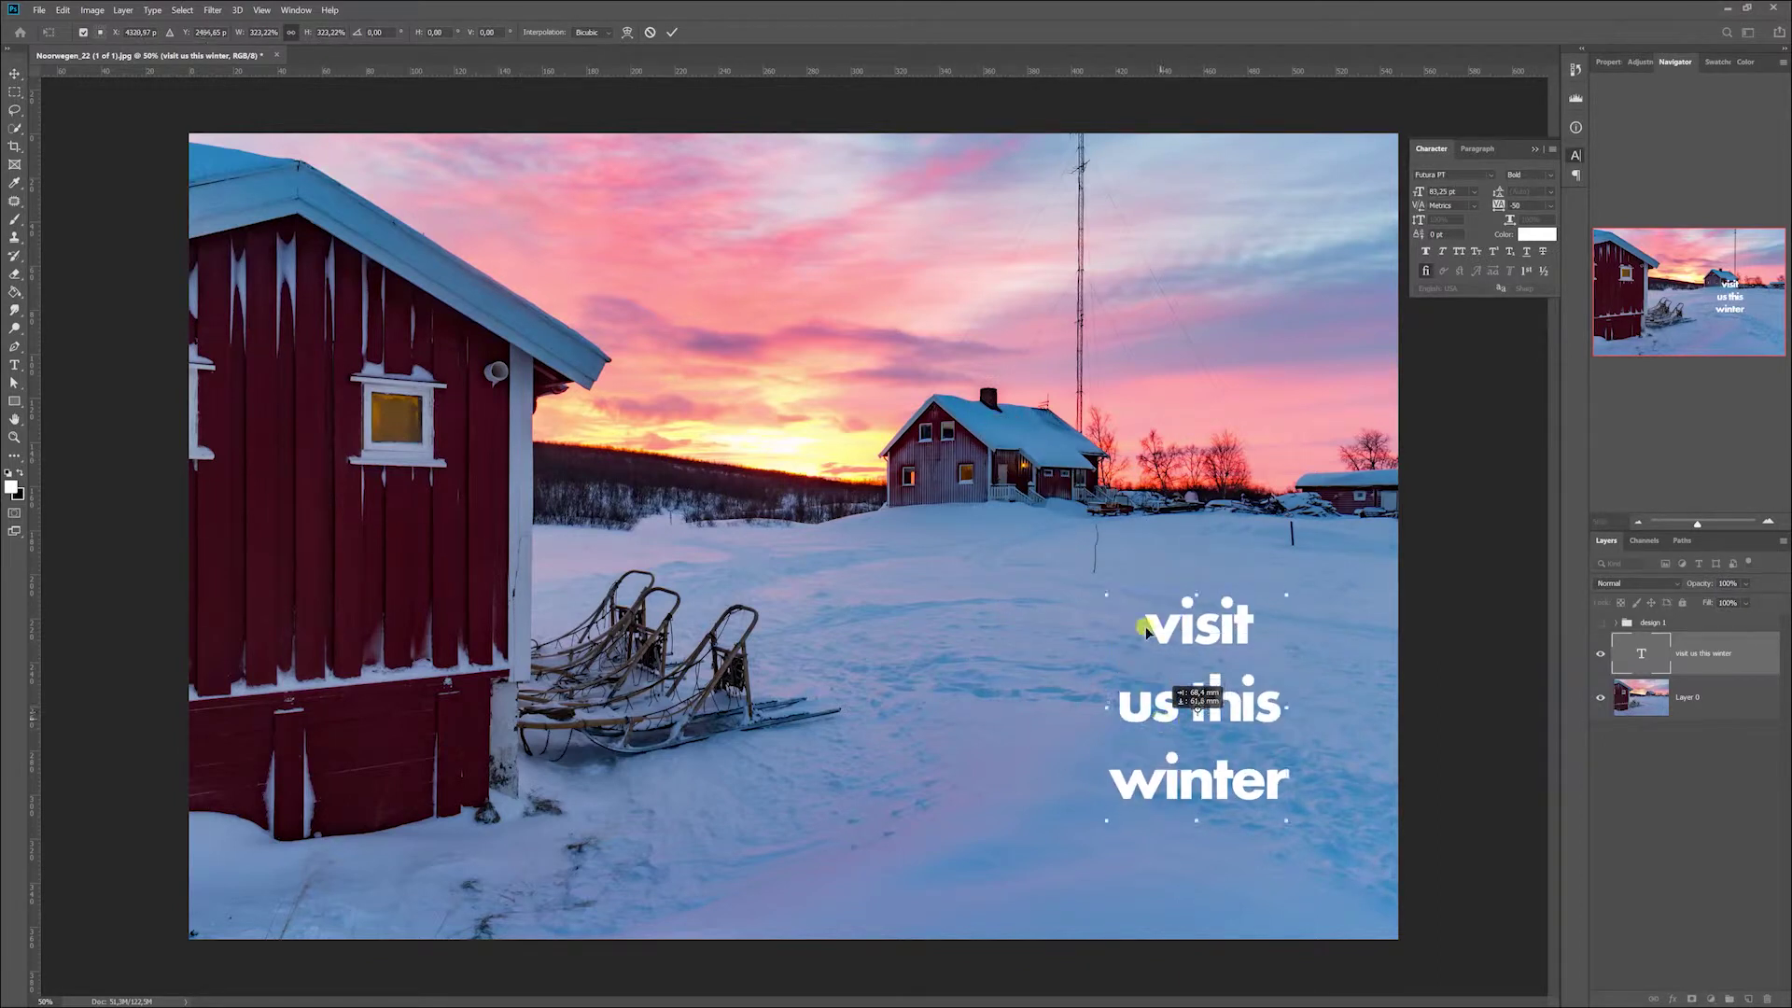
pyautogui.moveTo(1088, 588); pyautogui.dragTo(1034, 530)
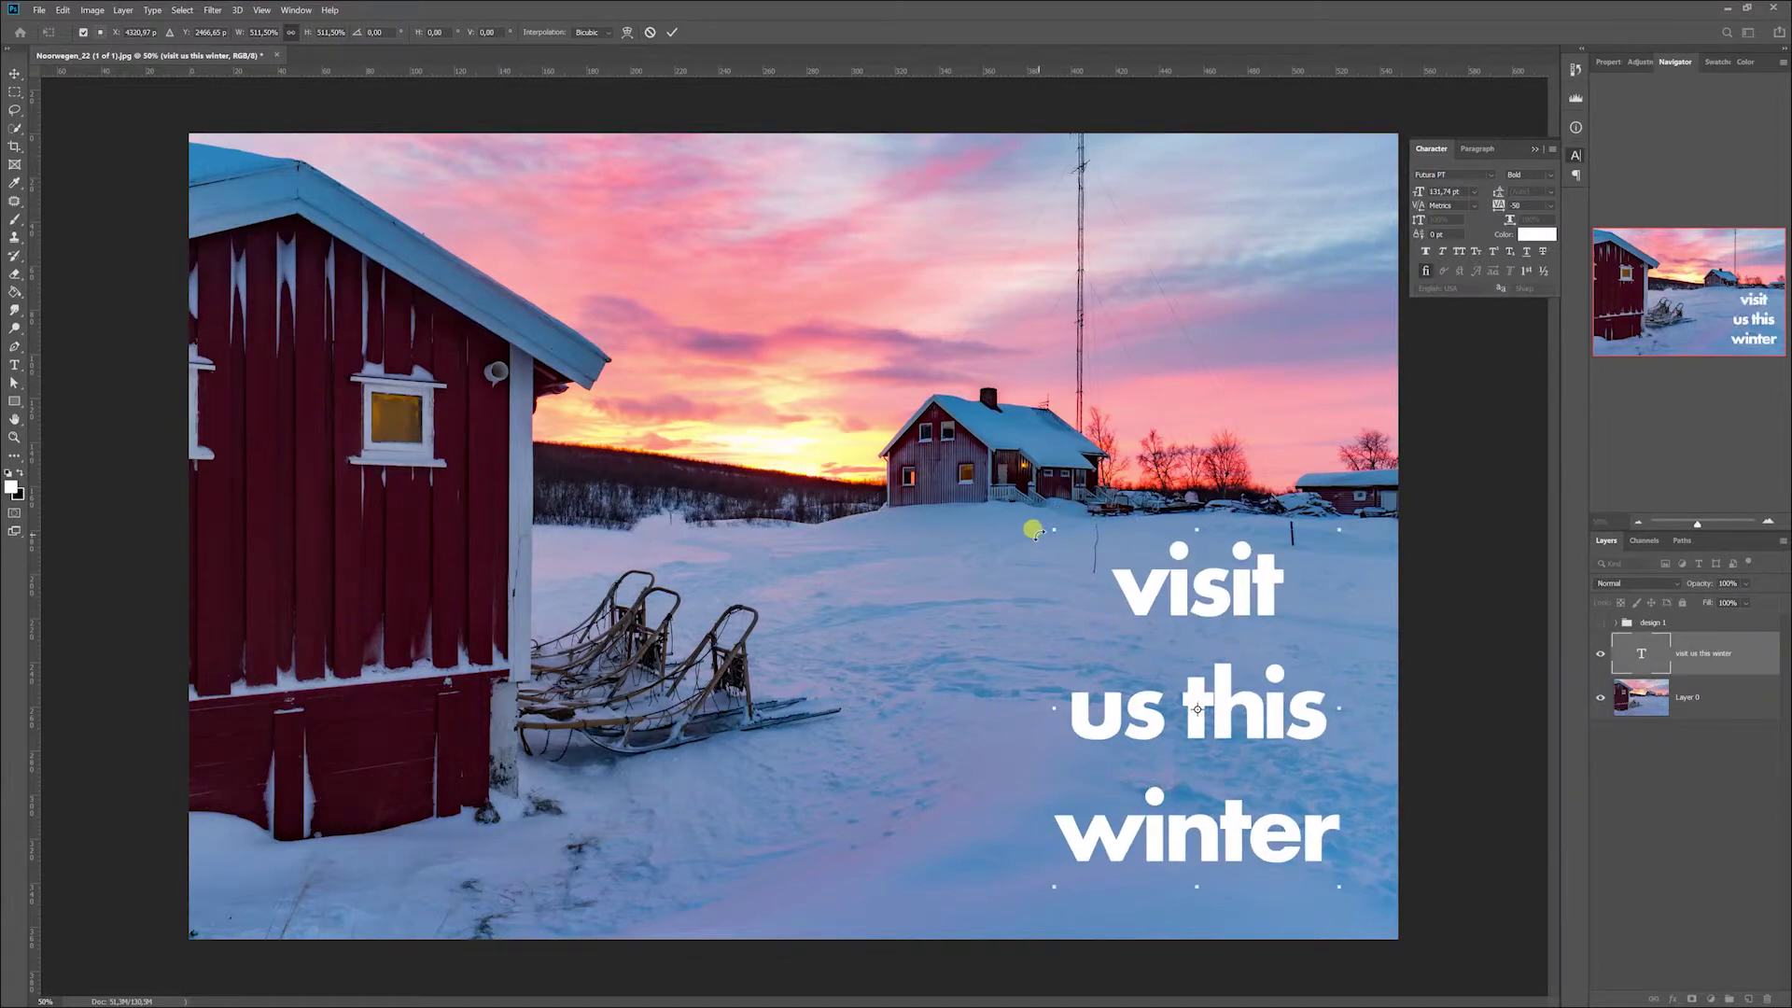
pyautogui.moveTo(1201, 612); pyautogui.dragTo(1183, 617)
pyautogui.press('Return')
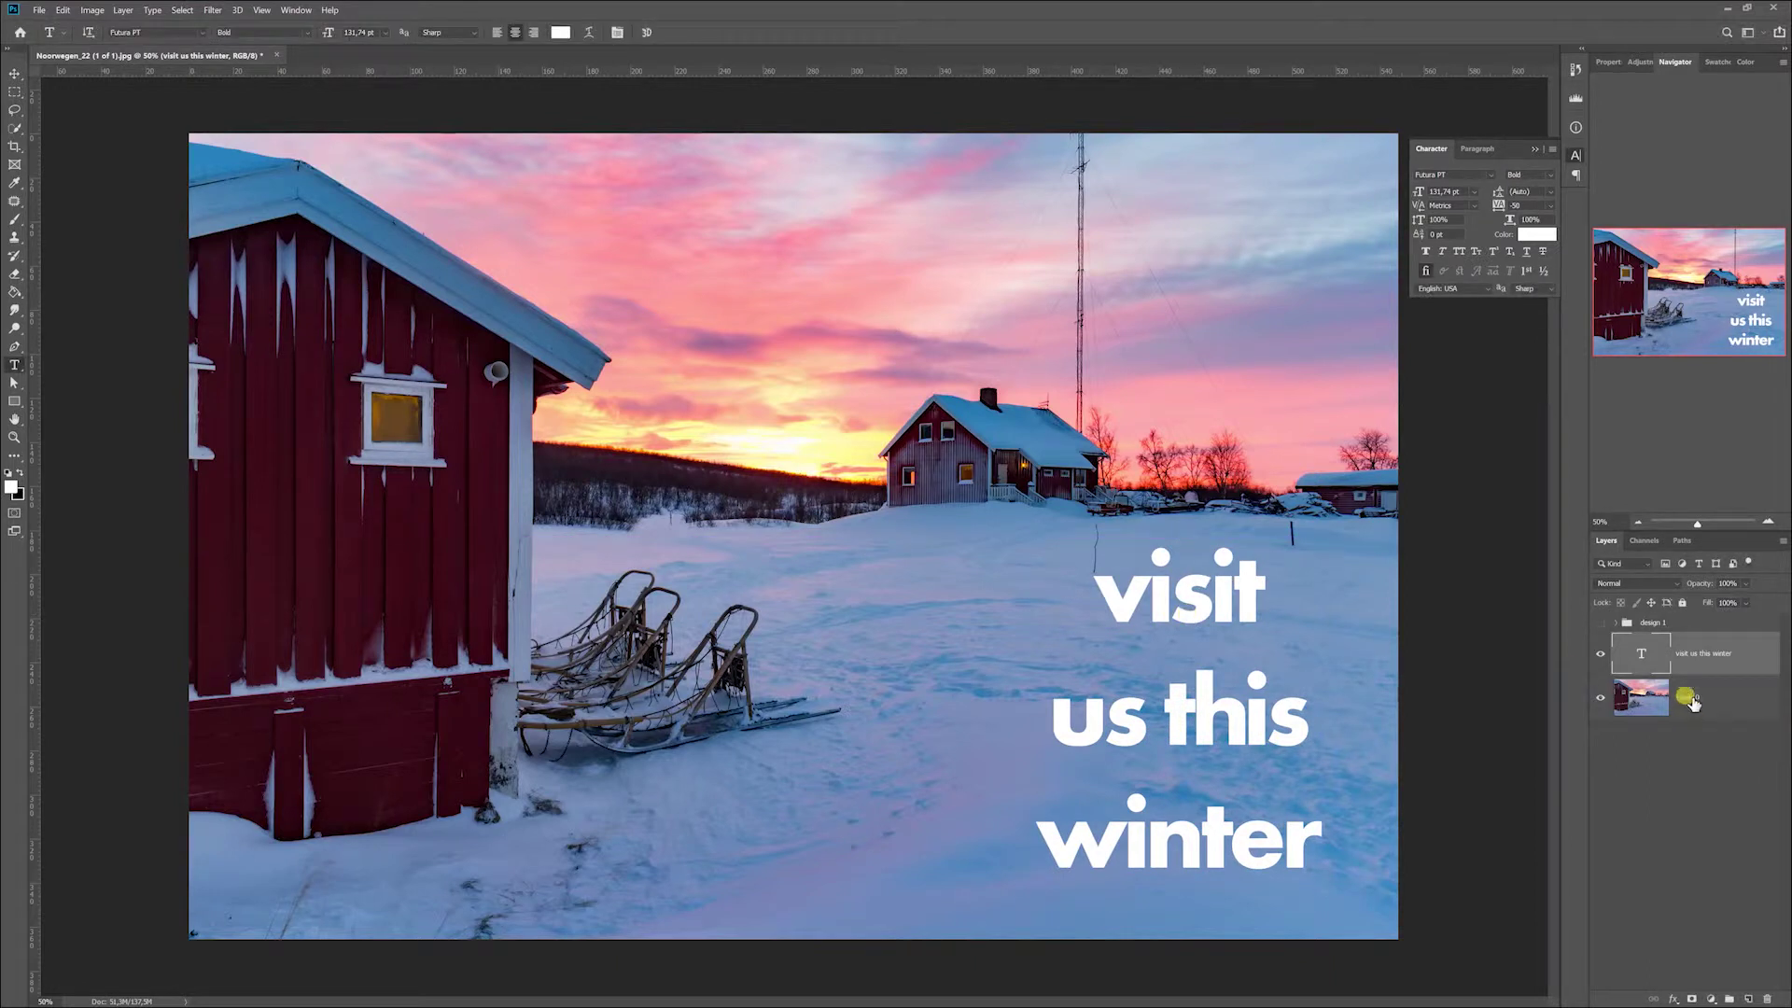
pyautogui.keyDown('shift'); pyautogui.click(1693, 702); pyautogui.keyUp('shift')
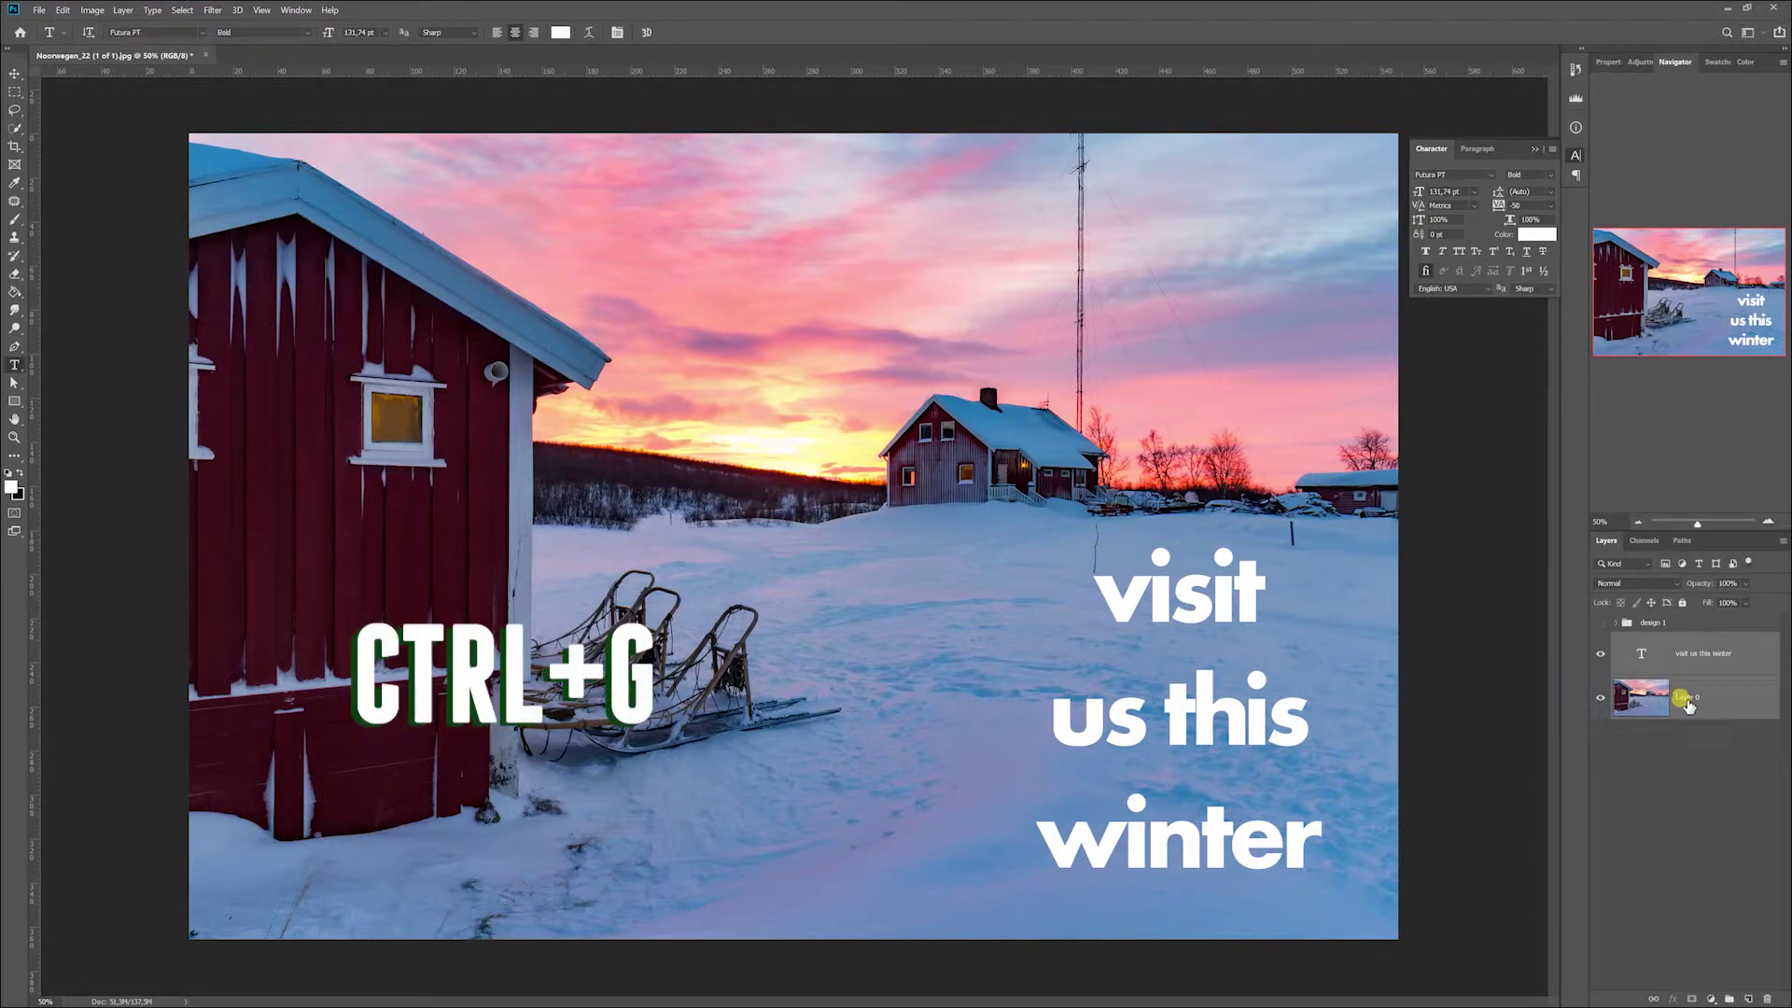
# Group the stacked text with Layer 0 as Group 1, show design 1, and cancel Save for Web
pyautogui.hotkey('ctrl', 'g')
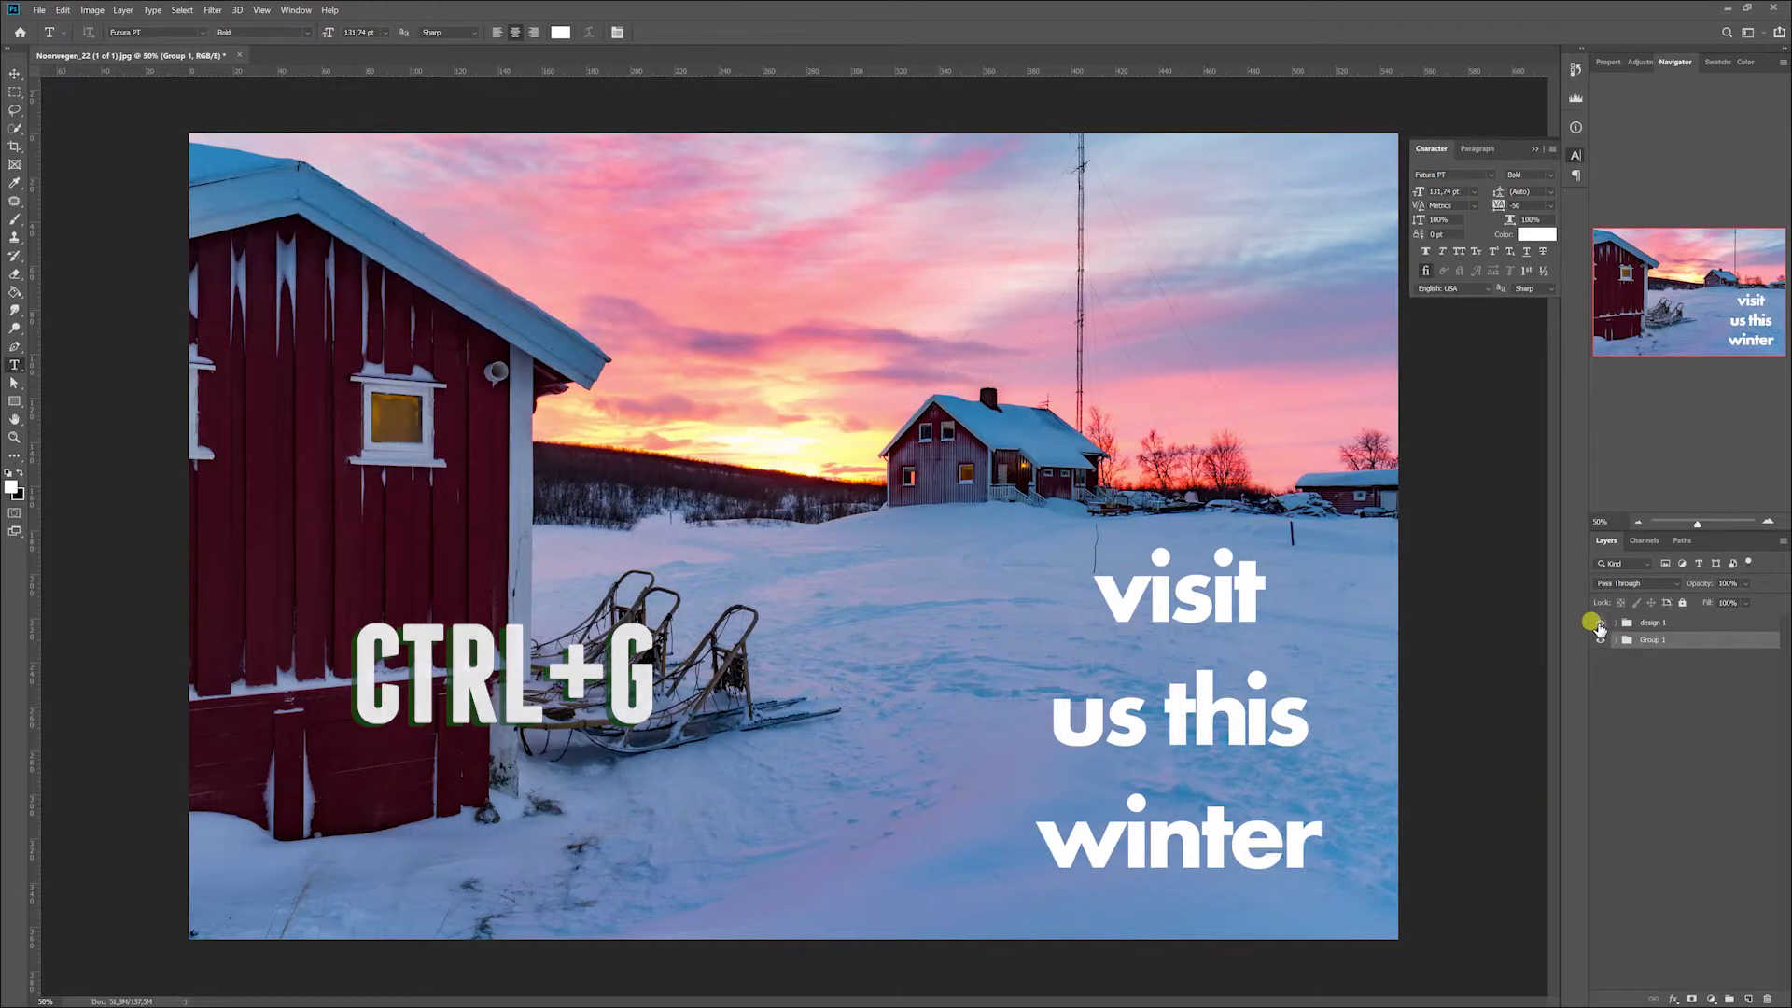
pyautogui.click(1601, 622)
pyautogui.click(1662, 713)
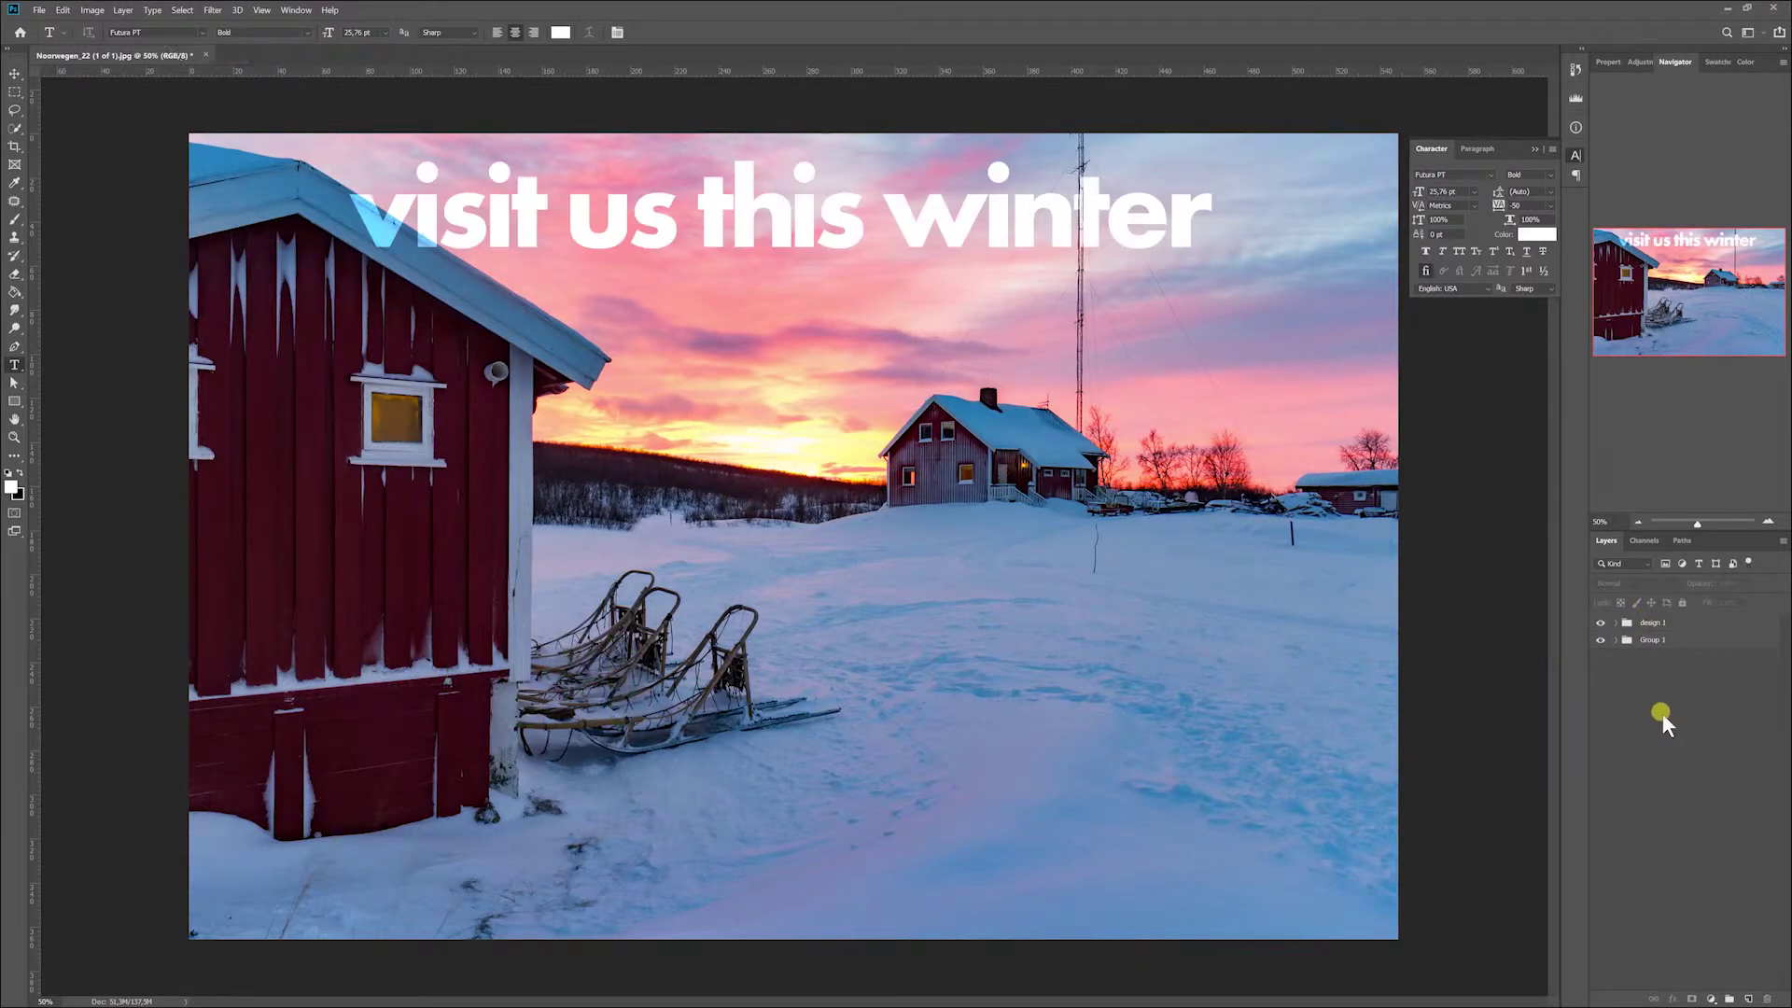
pyautogui.hotkey('ctrl', 'shift', 'alt', 's')
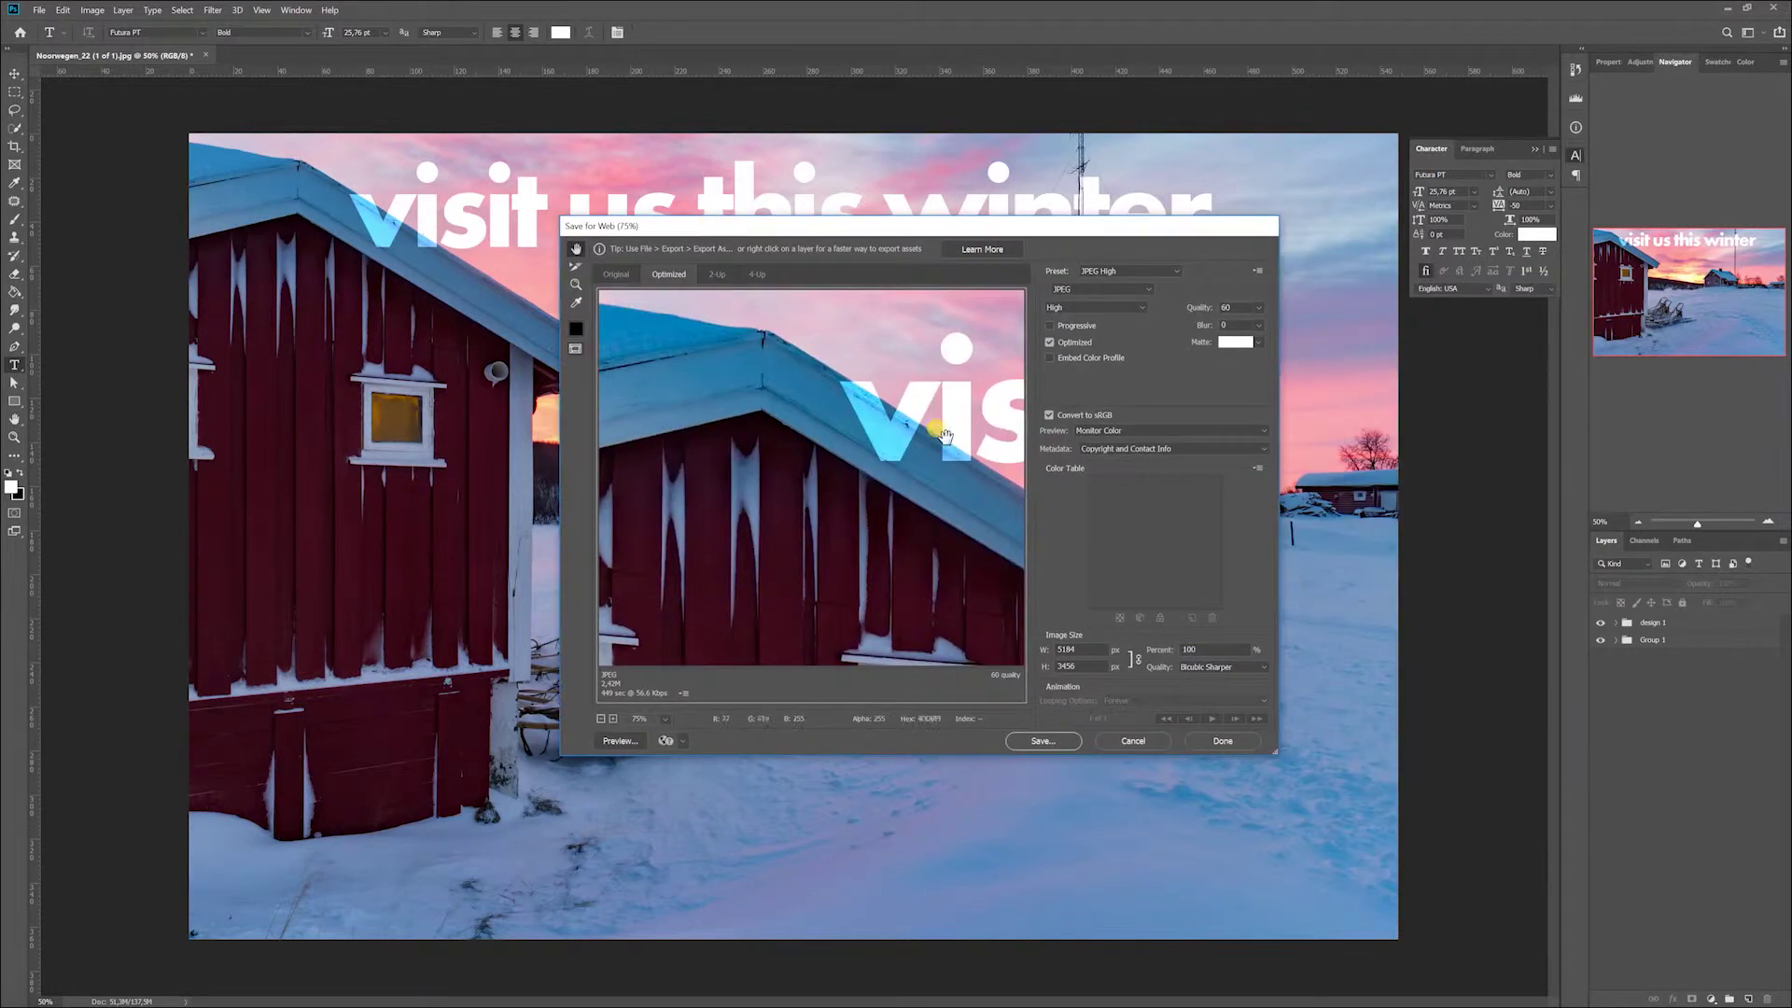
pyautogui.click(1131, 741)
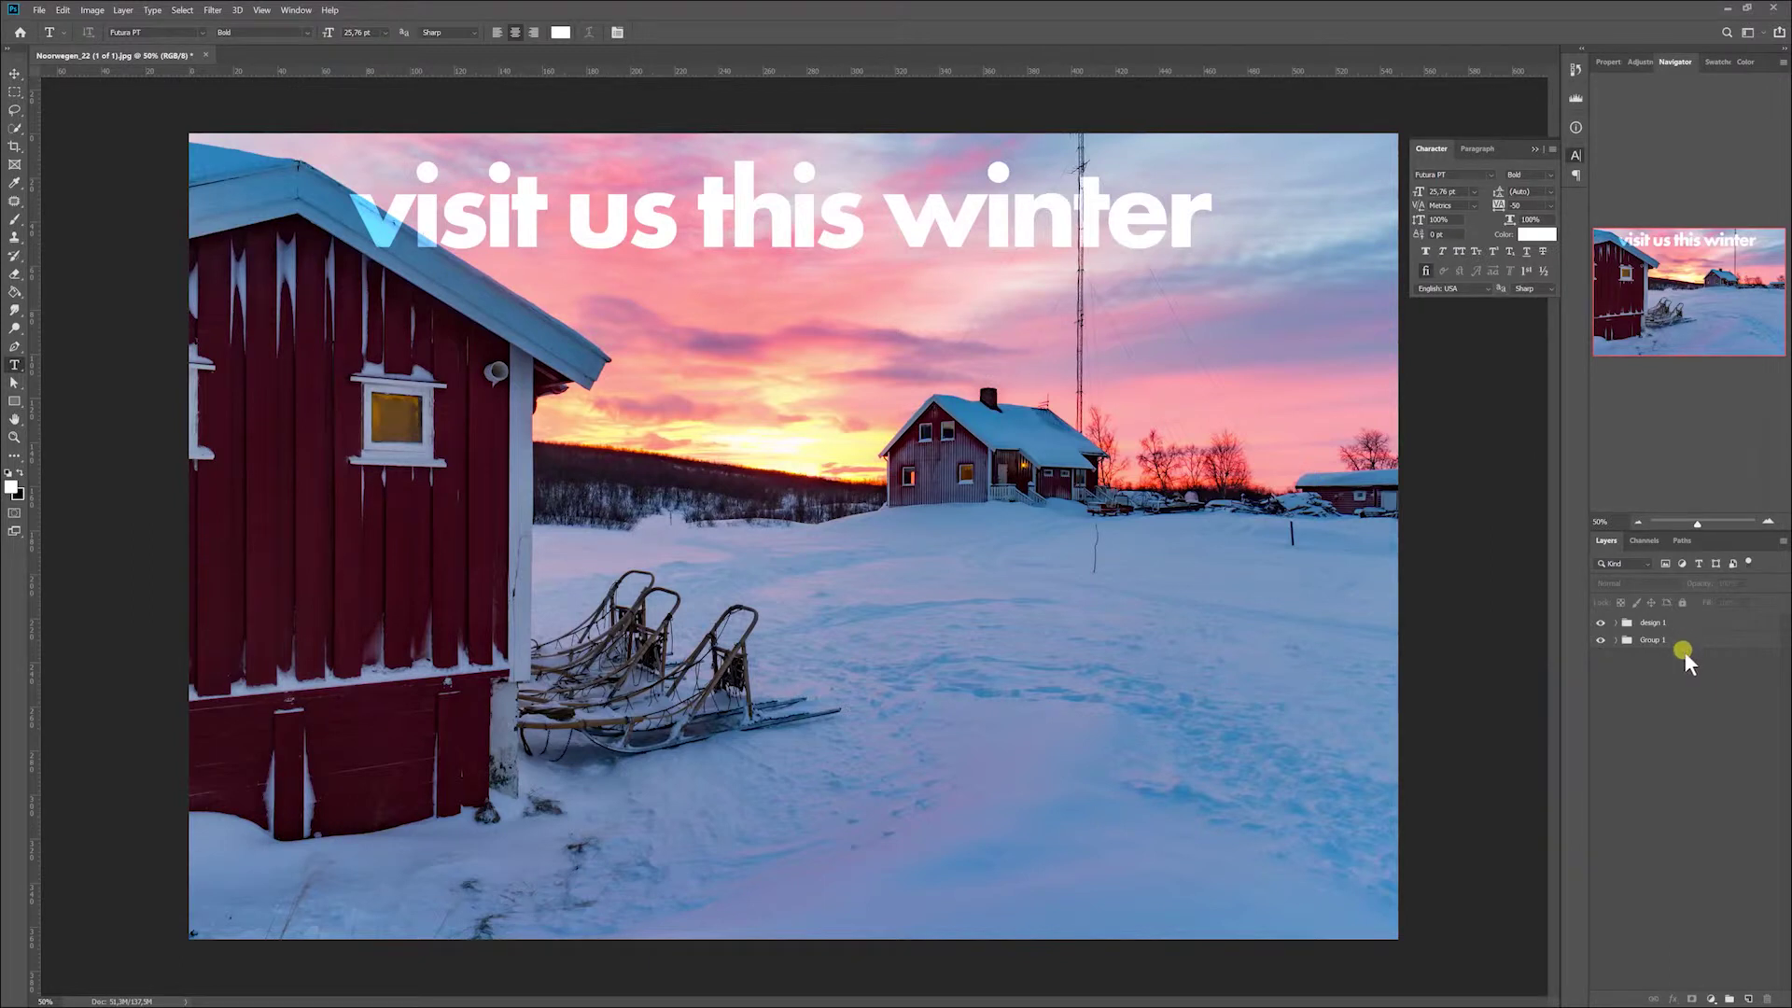
# Quick Export the design 1 and Group 1 groups as PNG files
pyautogui.click(1654, 622)
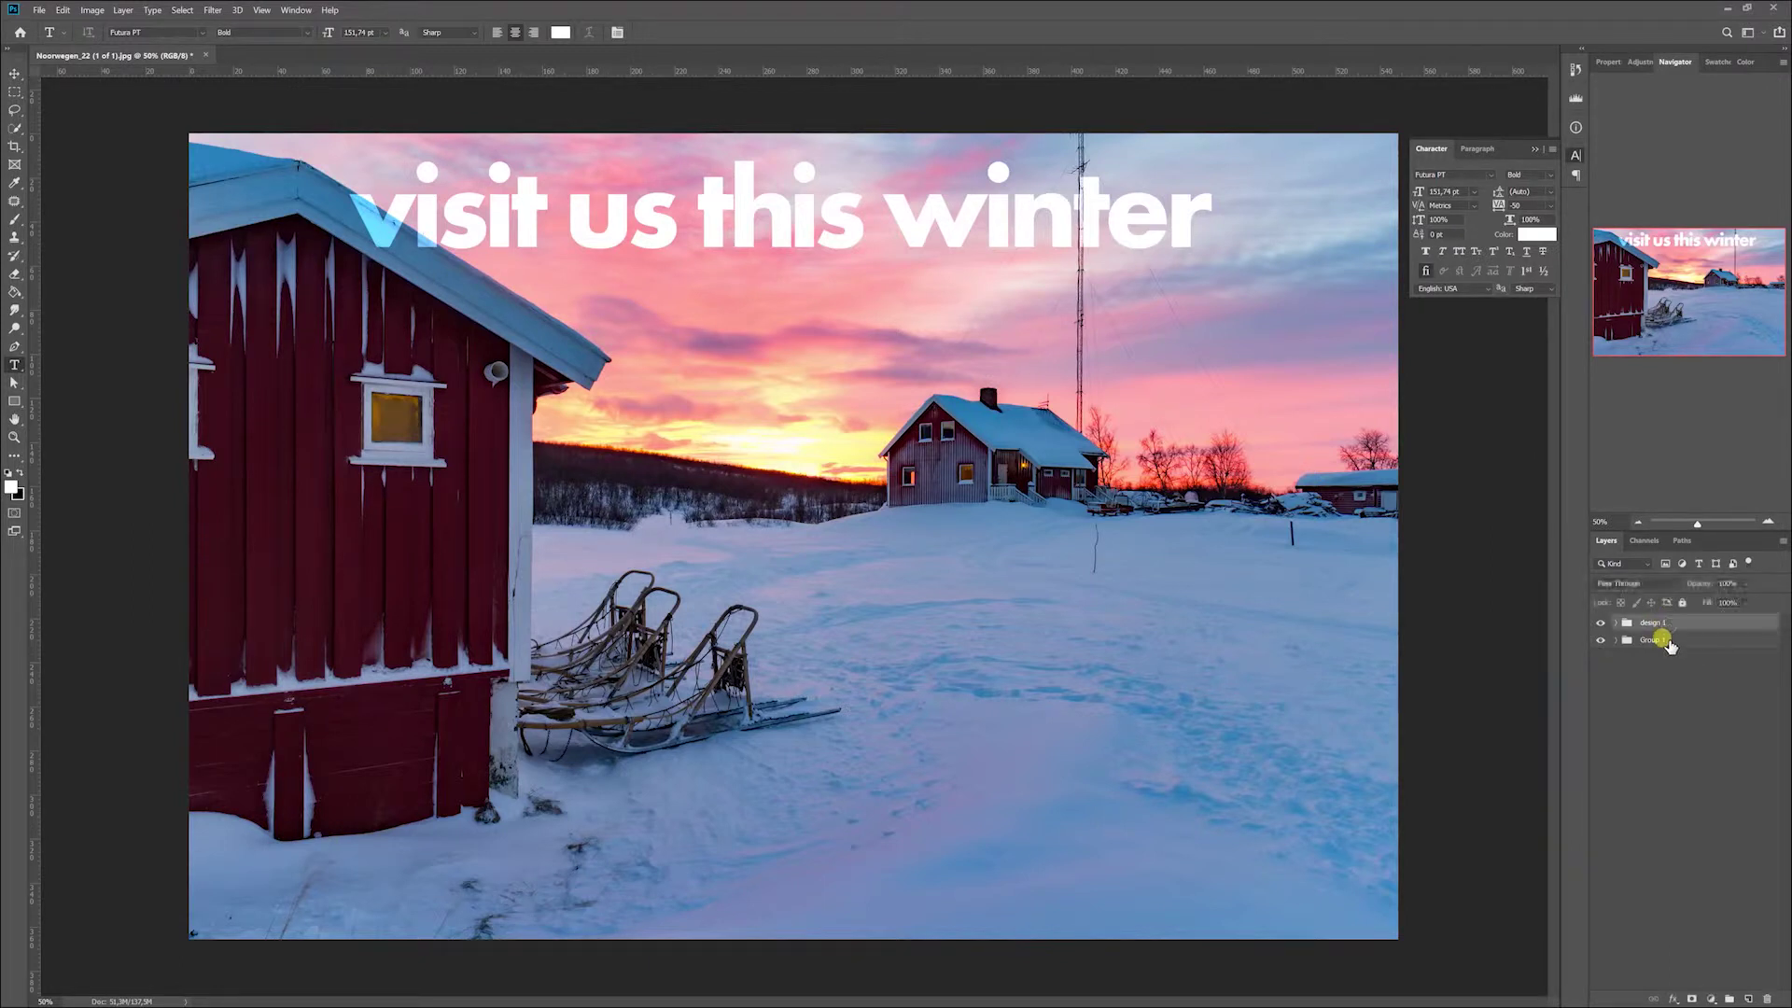
pyautogui.click(1667, 640)
pyautogui.rightClick(1667, 638)
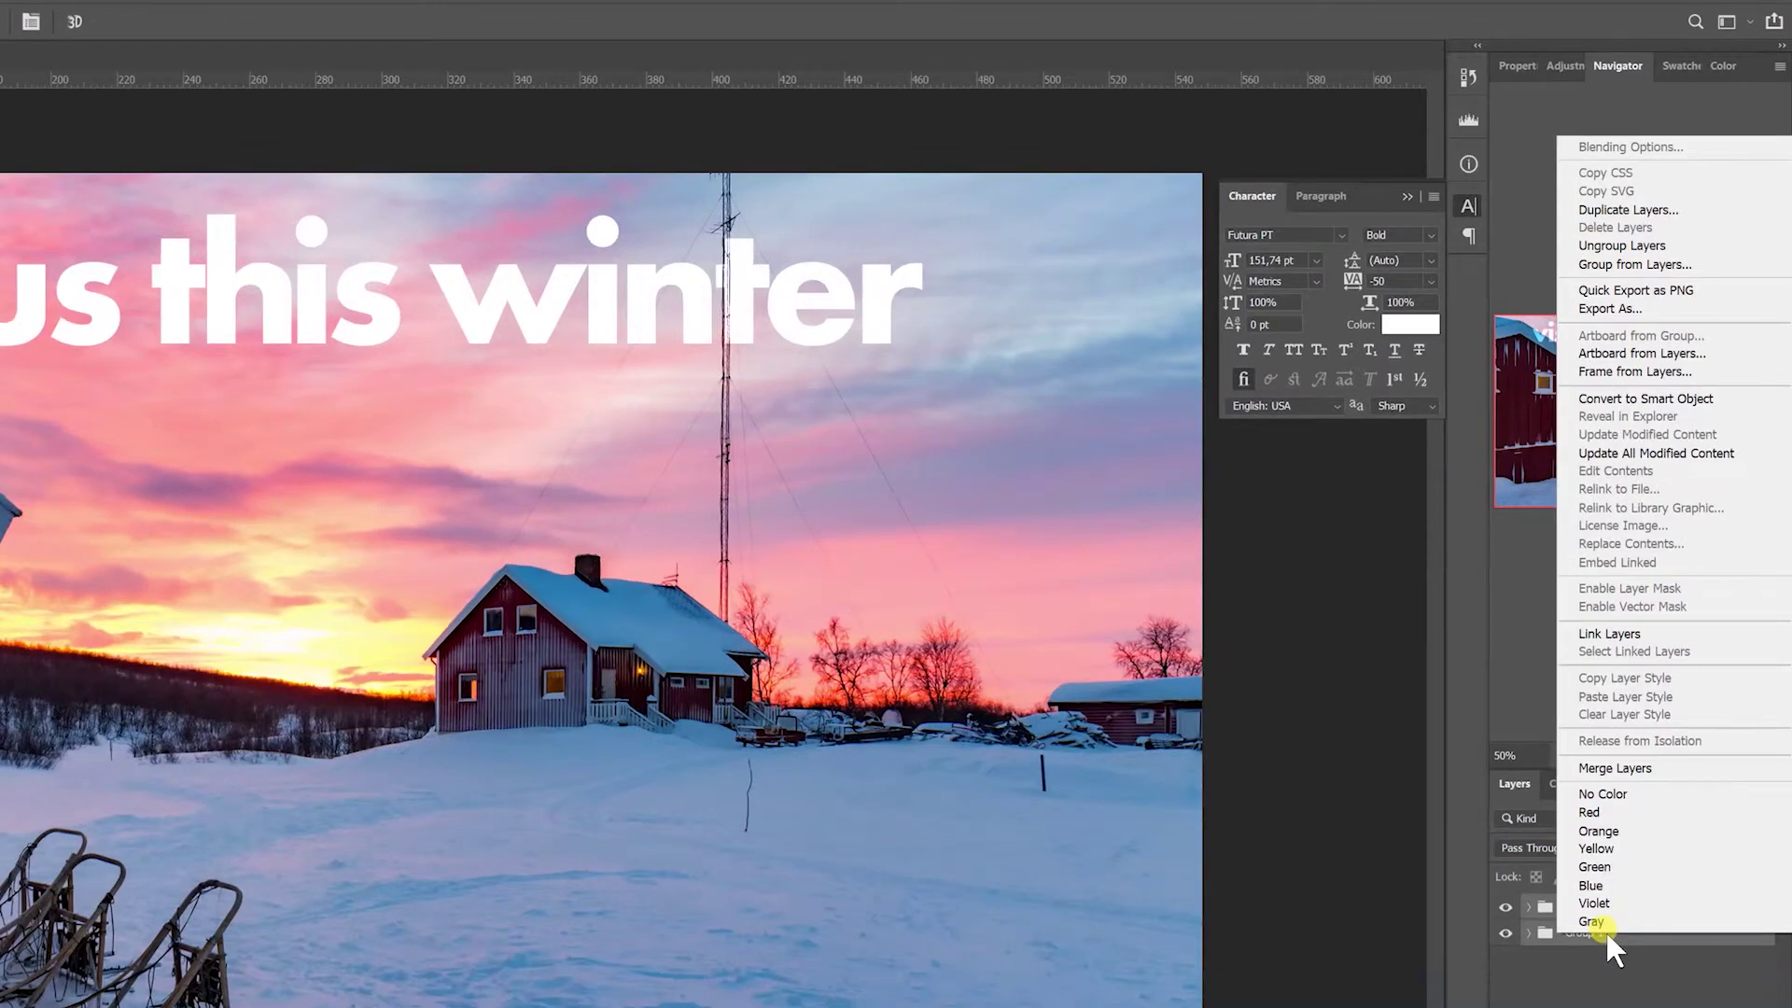
pyautogui.click(1675, 297)
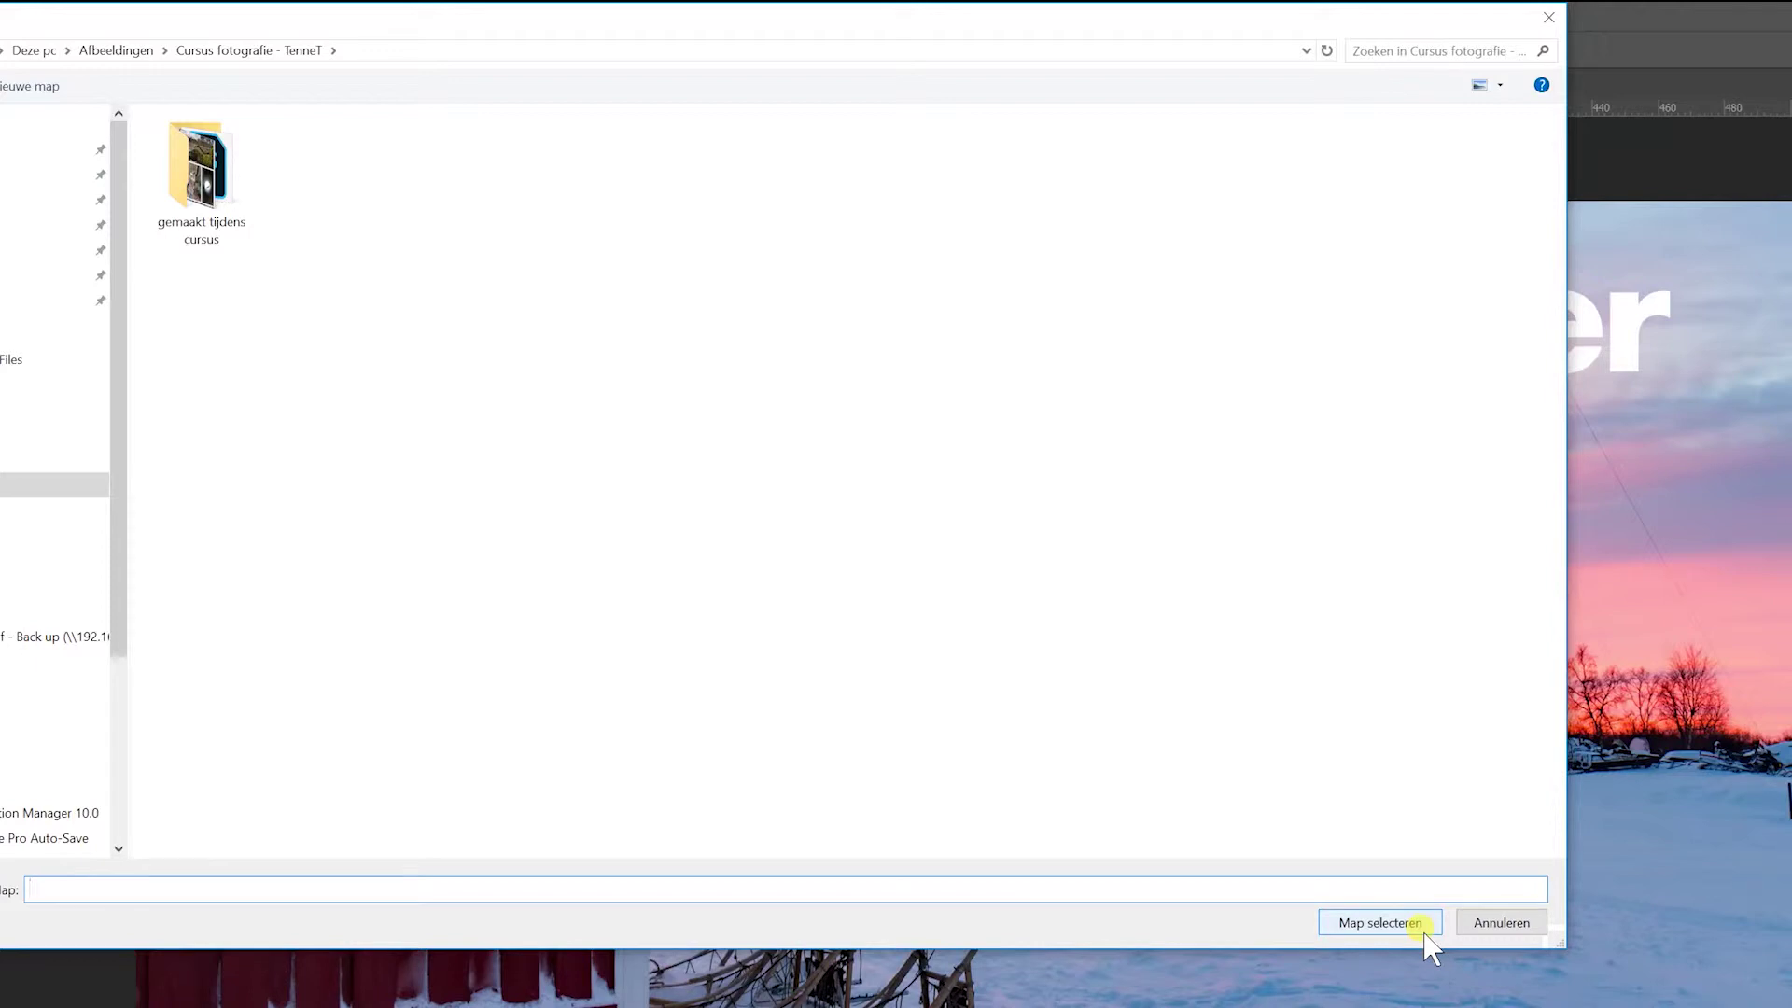
# Create a new folder named 'export' as the export destination
pyautogui.rightClick(939, 584)
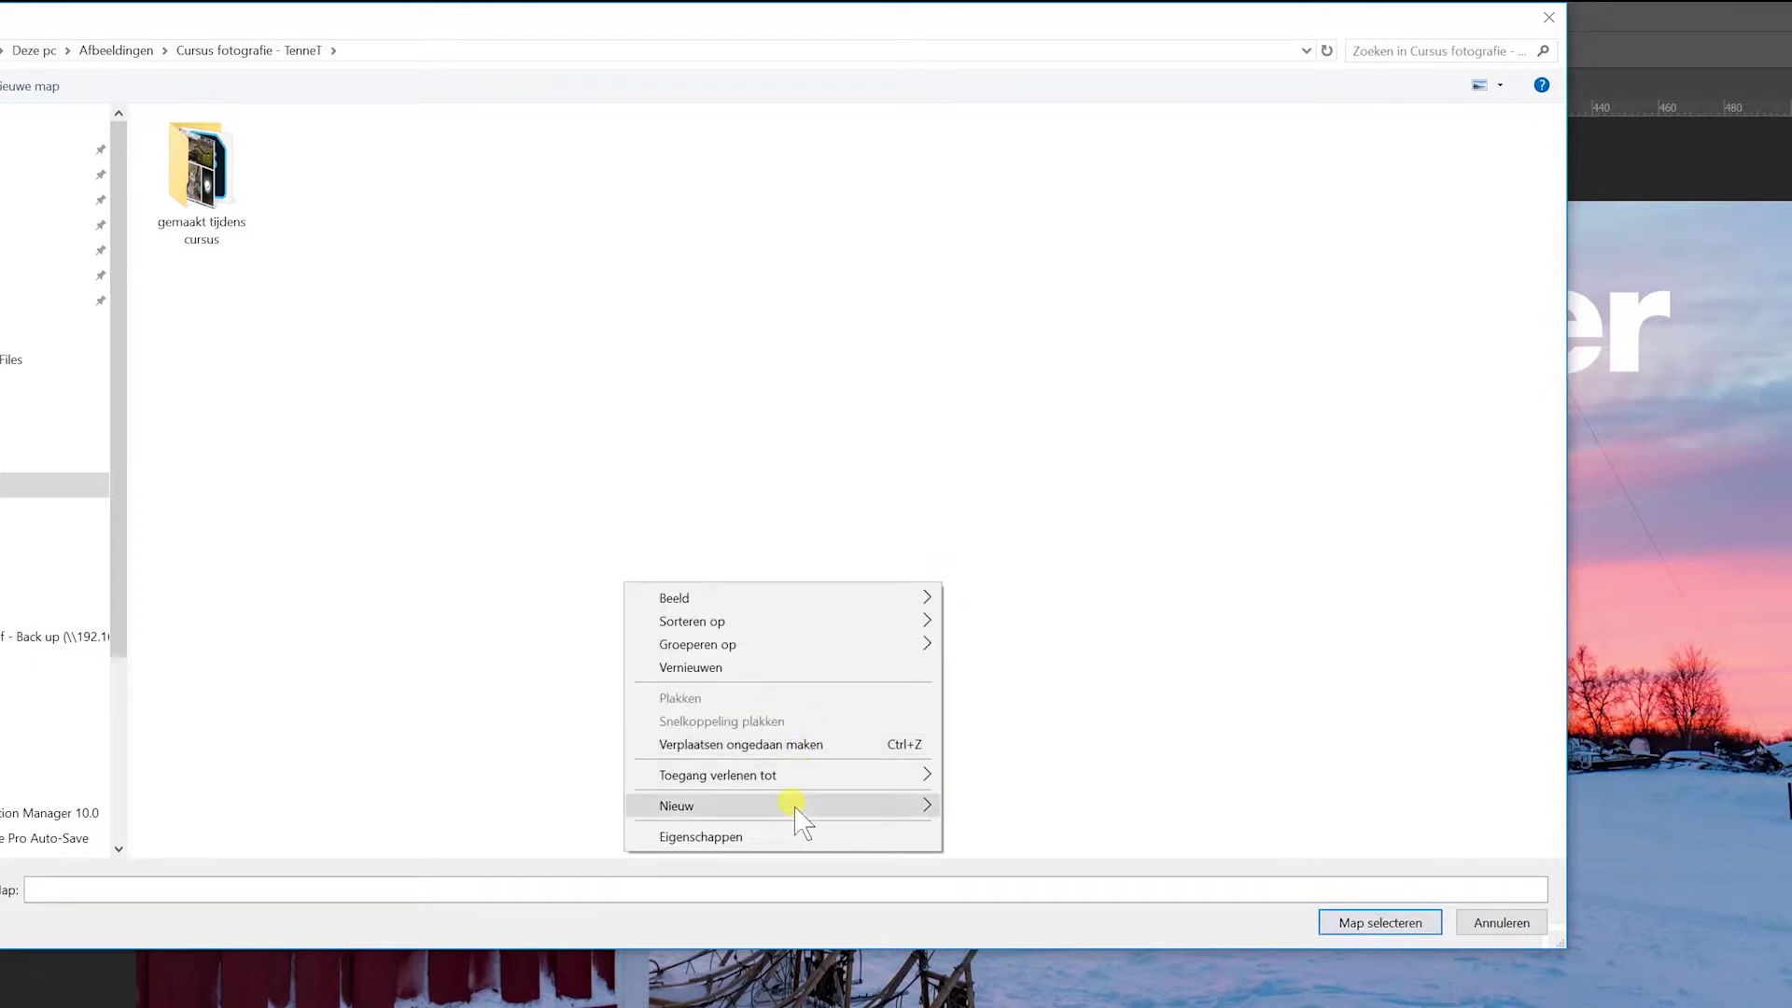
pyautogui.click(971, 807)
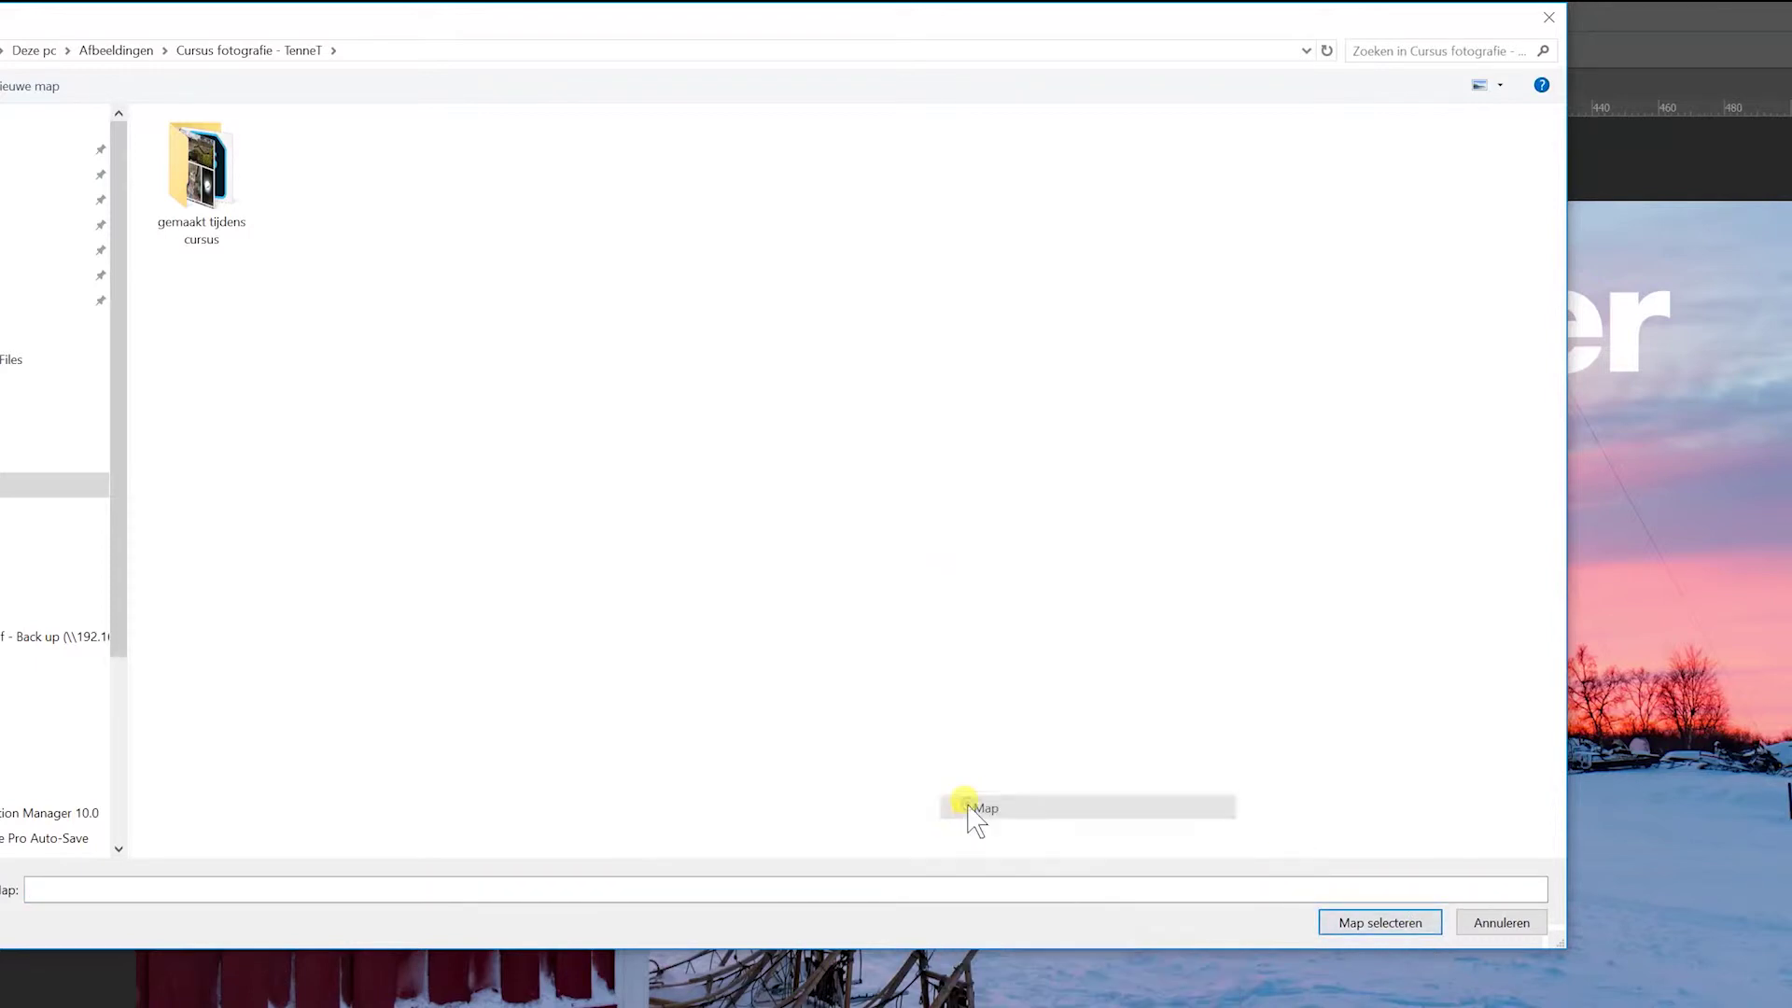
pyautogui.write('export')
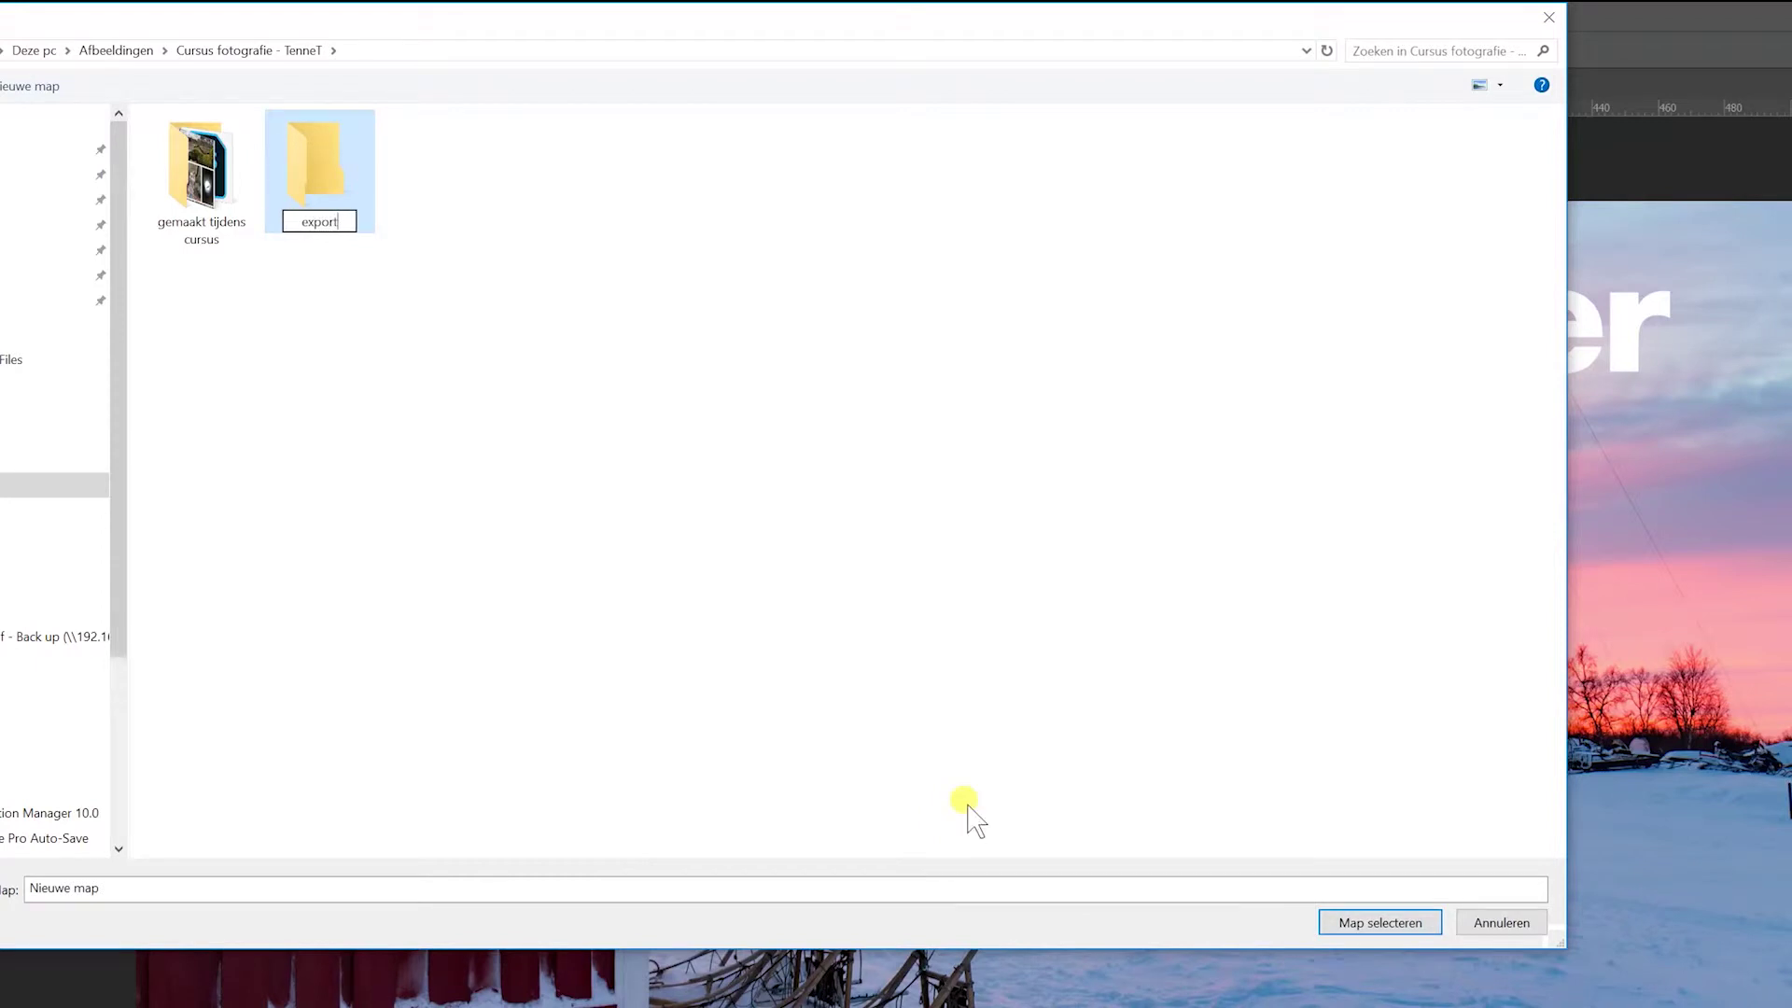
pyautogui.press('Return')
pyautogui.press('Return')
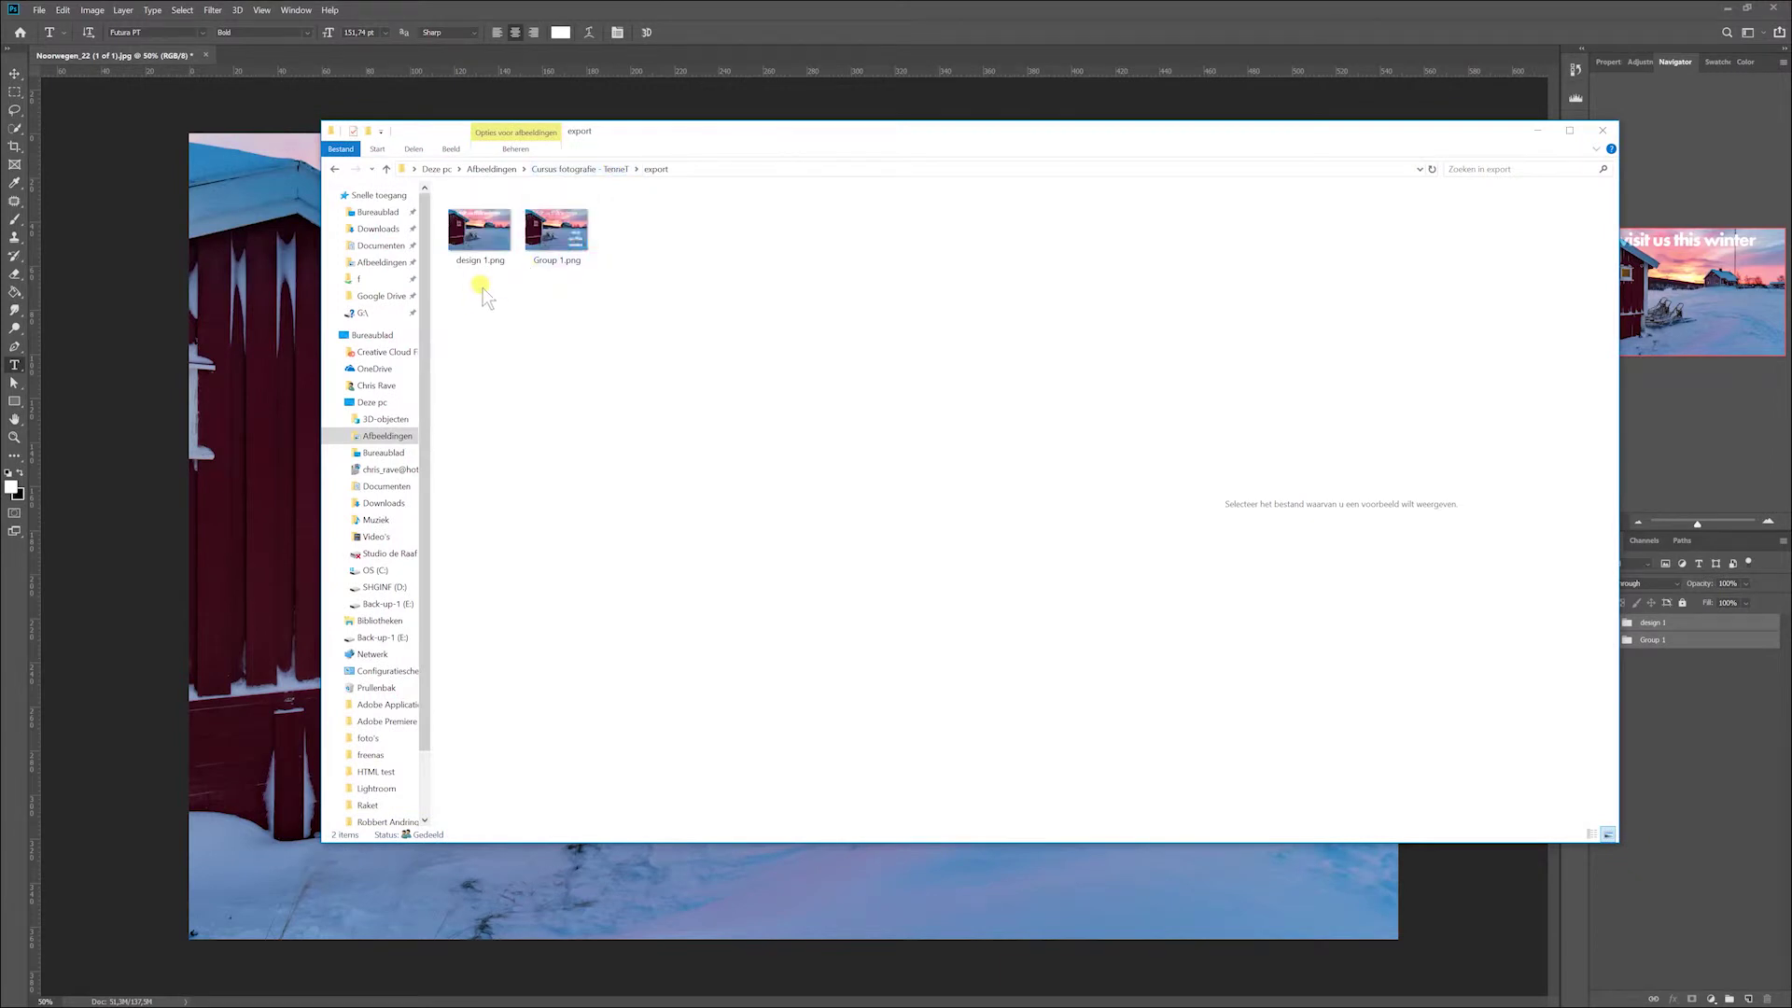
# Preview design 1.png and Group 1.png in the export folder, then minimise the window
pyautogui.click(483, 244)
pyautogui.click(571, 239)
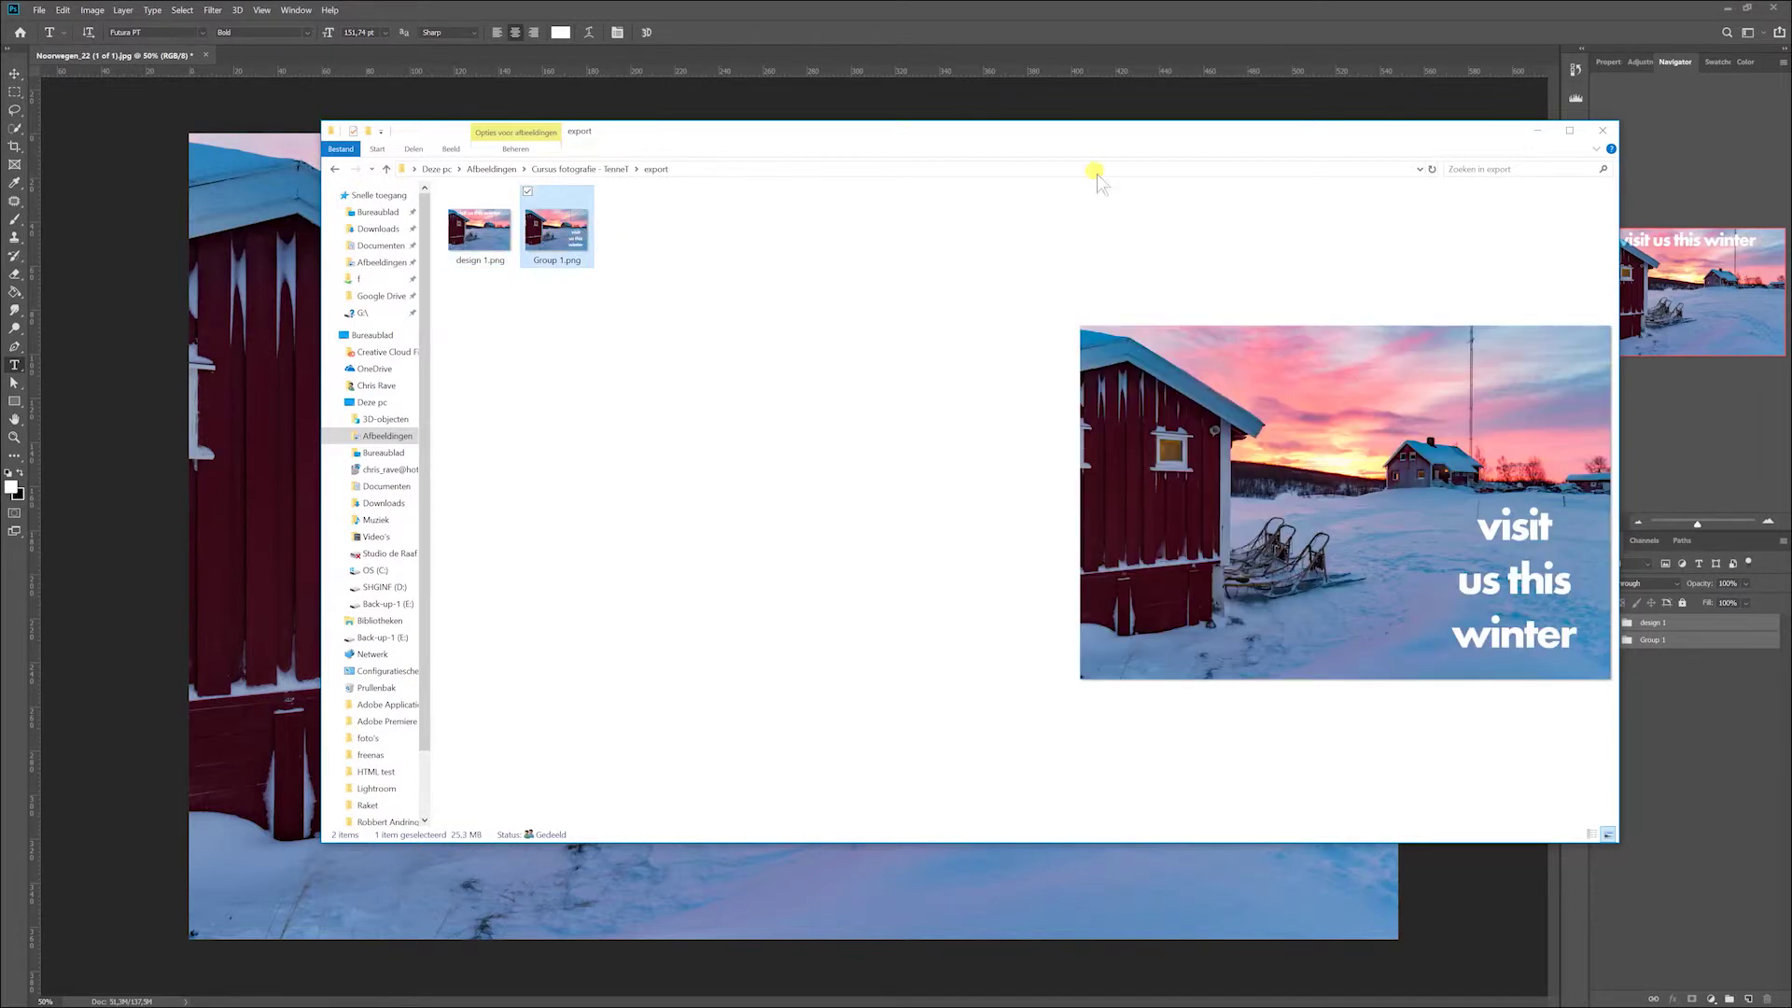
pyautogui.moveTo(1094, 137); pyautogui.dragTo(945, 170)
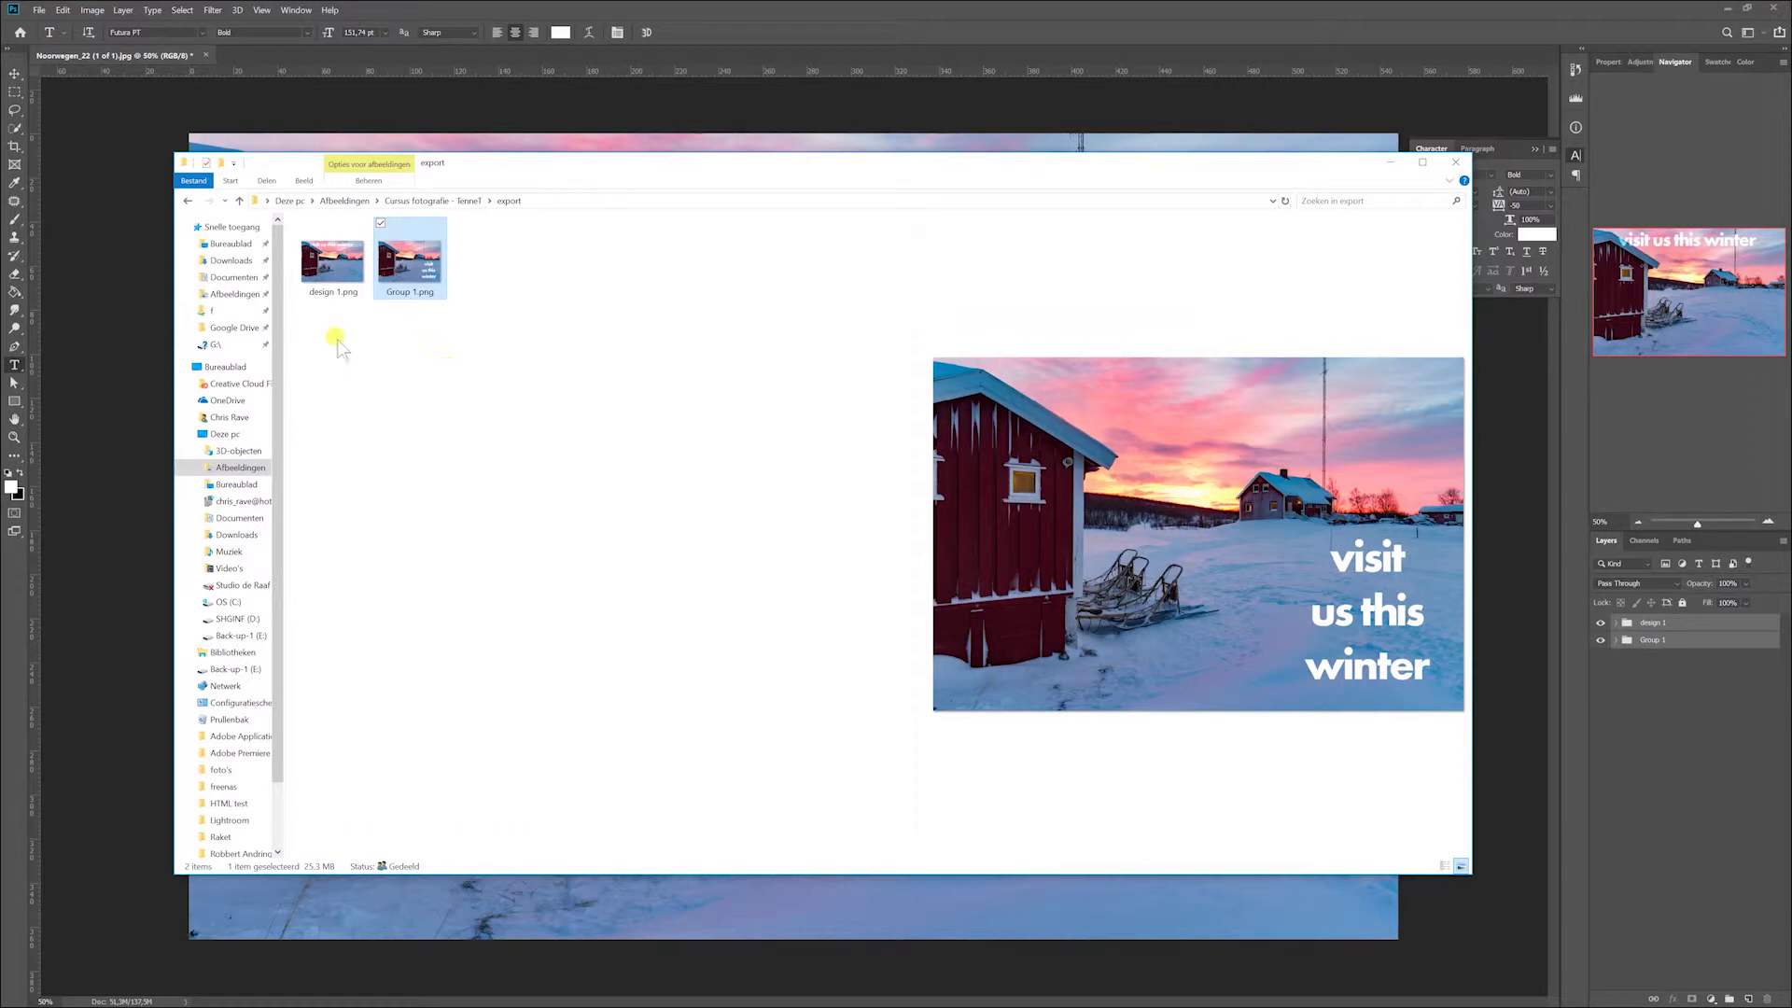
pyautogui.click(331, 273)
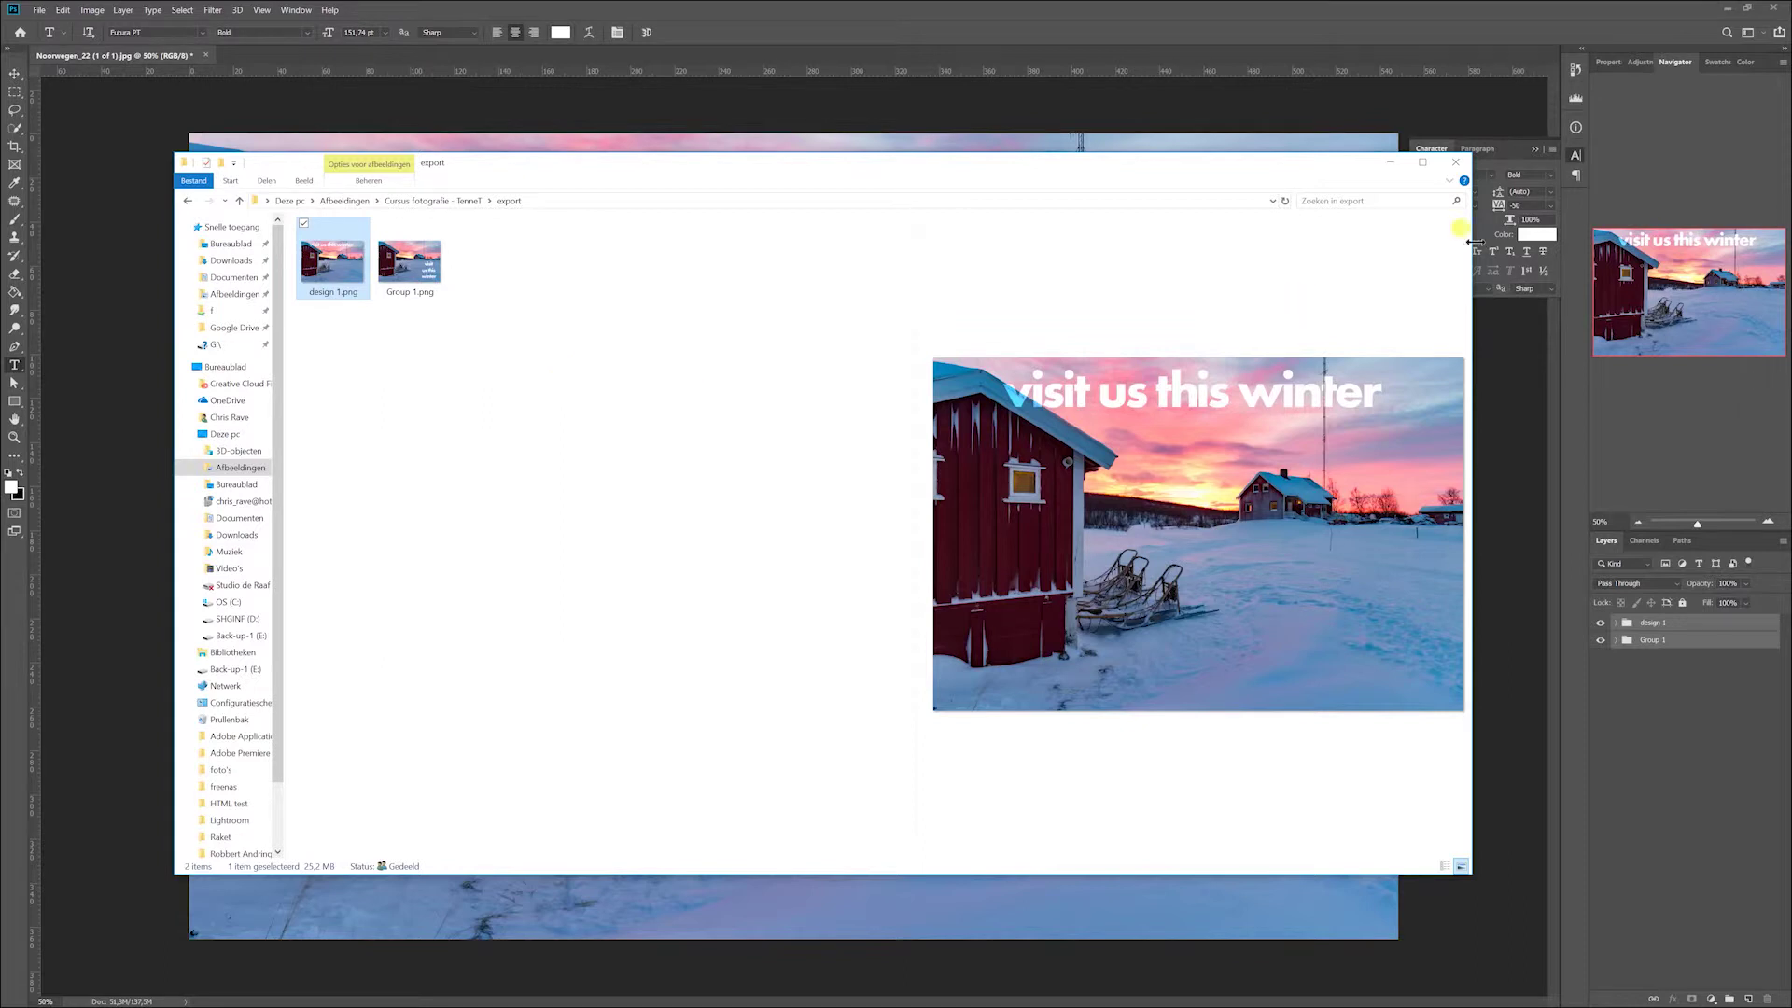
pyautogui.click(1390, 163)
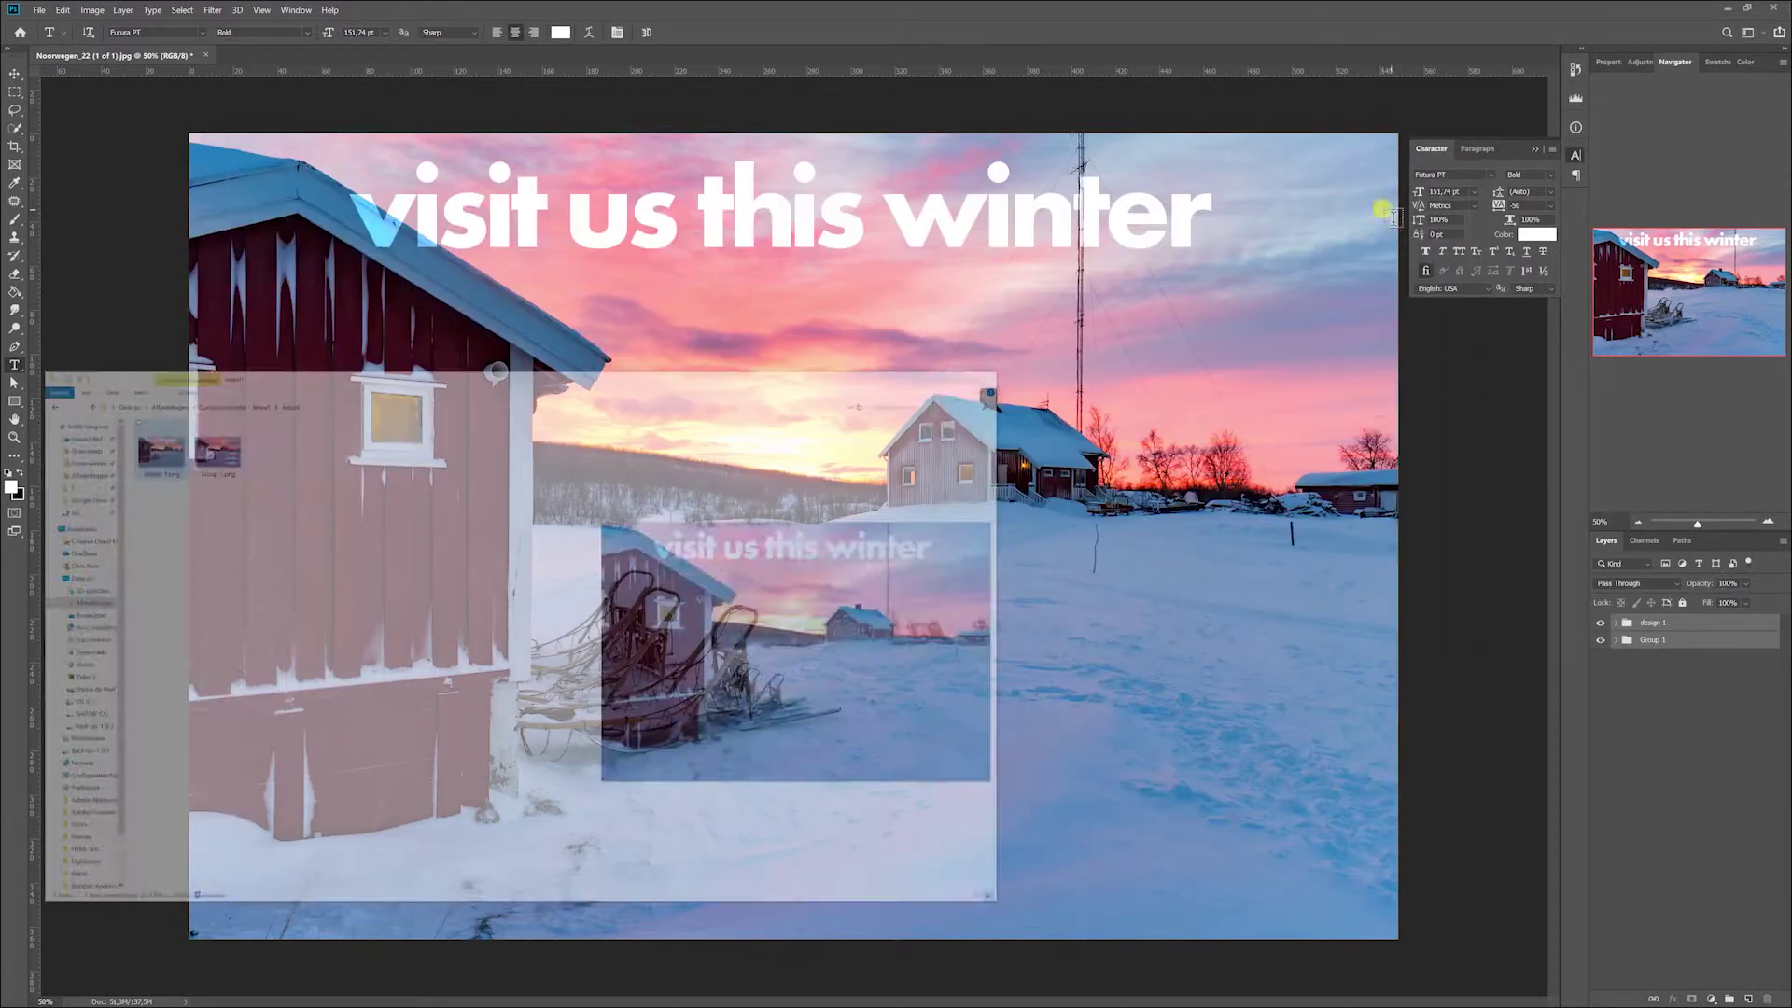
# Pull Layer 0 out of Group 1, delete both text groups, and duplicate Layer 0
pyautogui.click(1616, 639)
pyautogui.moveTo(1673, 721)
pyautogui.mouseDown()
pyautogui.moveTo(1671, 793)
pyautogui.moveTo(1664, 738)
pyautogui.mouseUp()
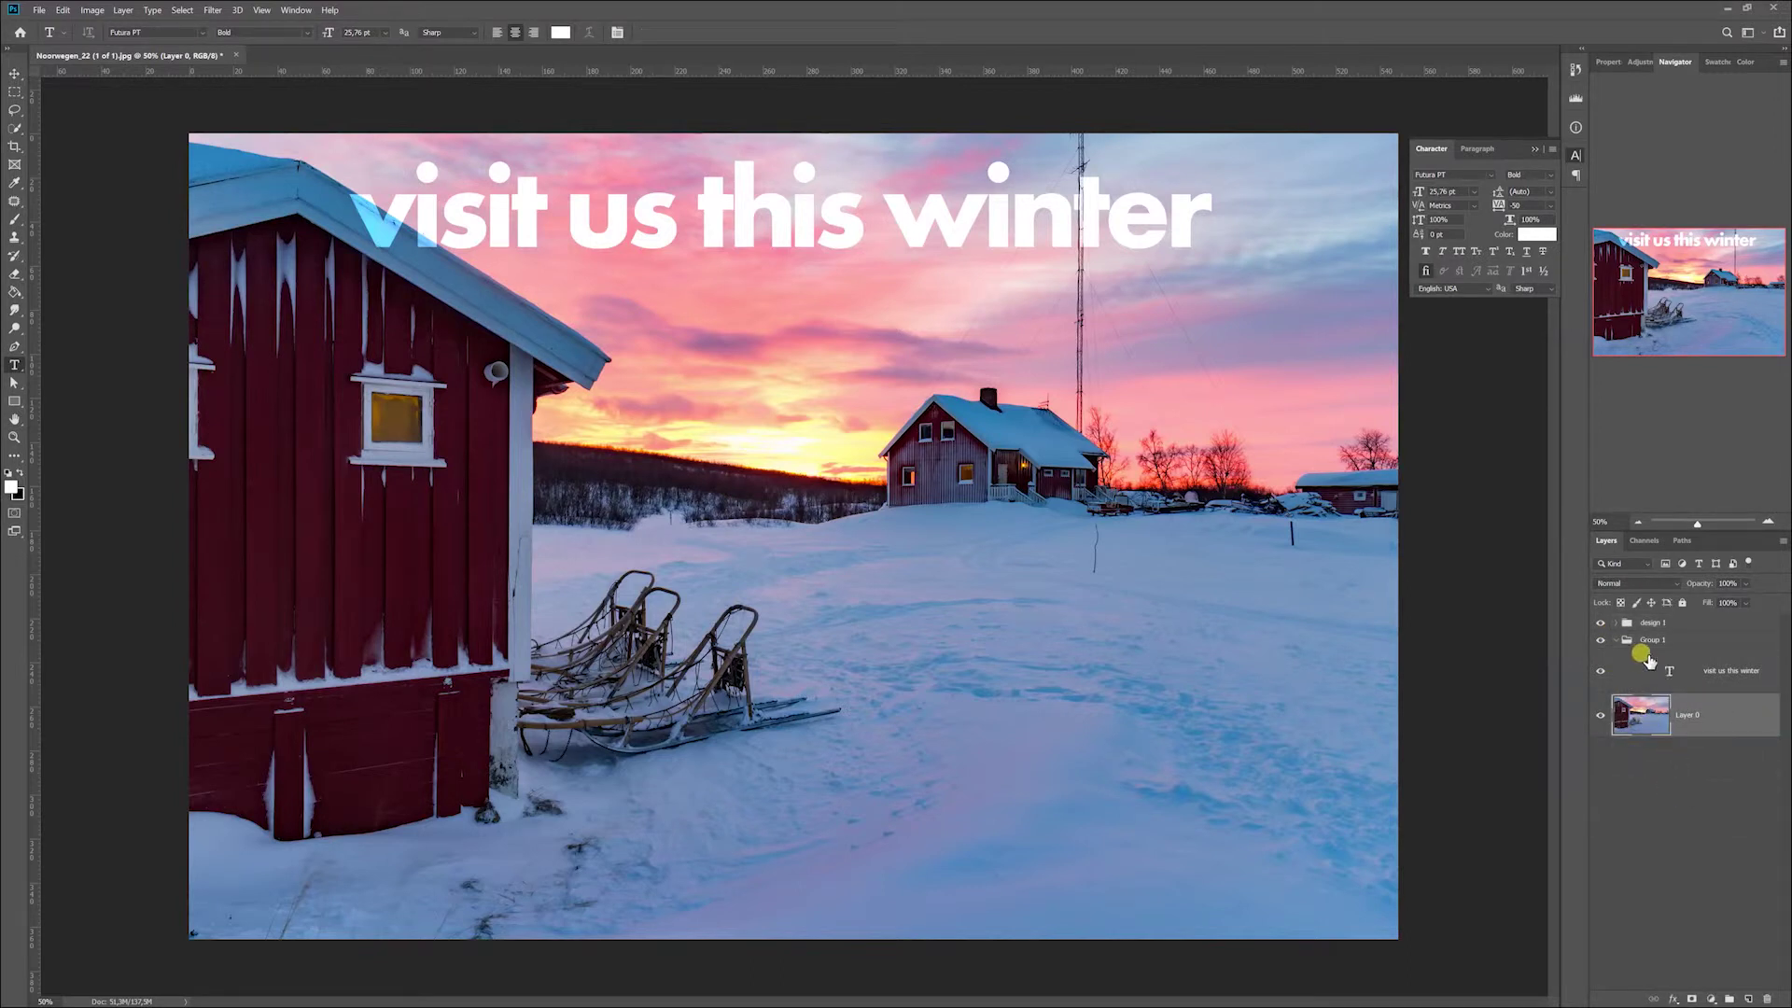
pyautogui.moveTo(1643, 641); pyautogui.dragTo(1647, 627)
pyautogui.press('Delete')
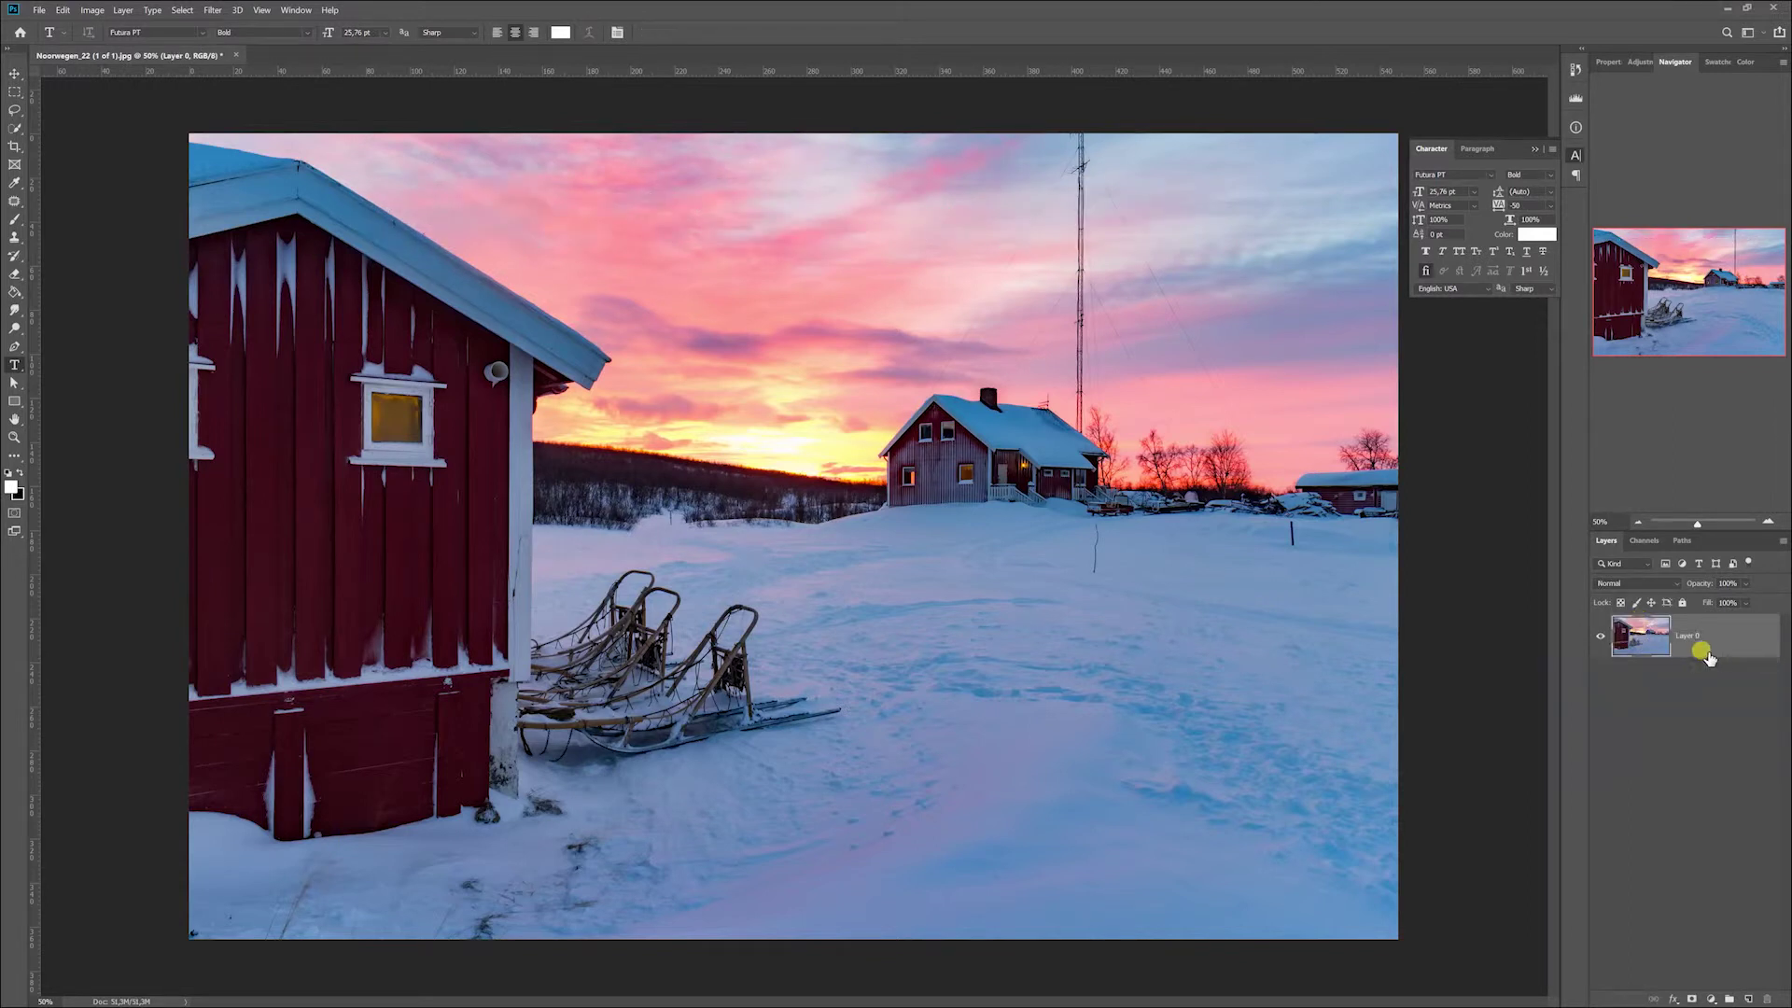
pyautogui.moveTo(1648, 640); pyautogui.dragTo(1644, 674)
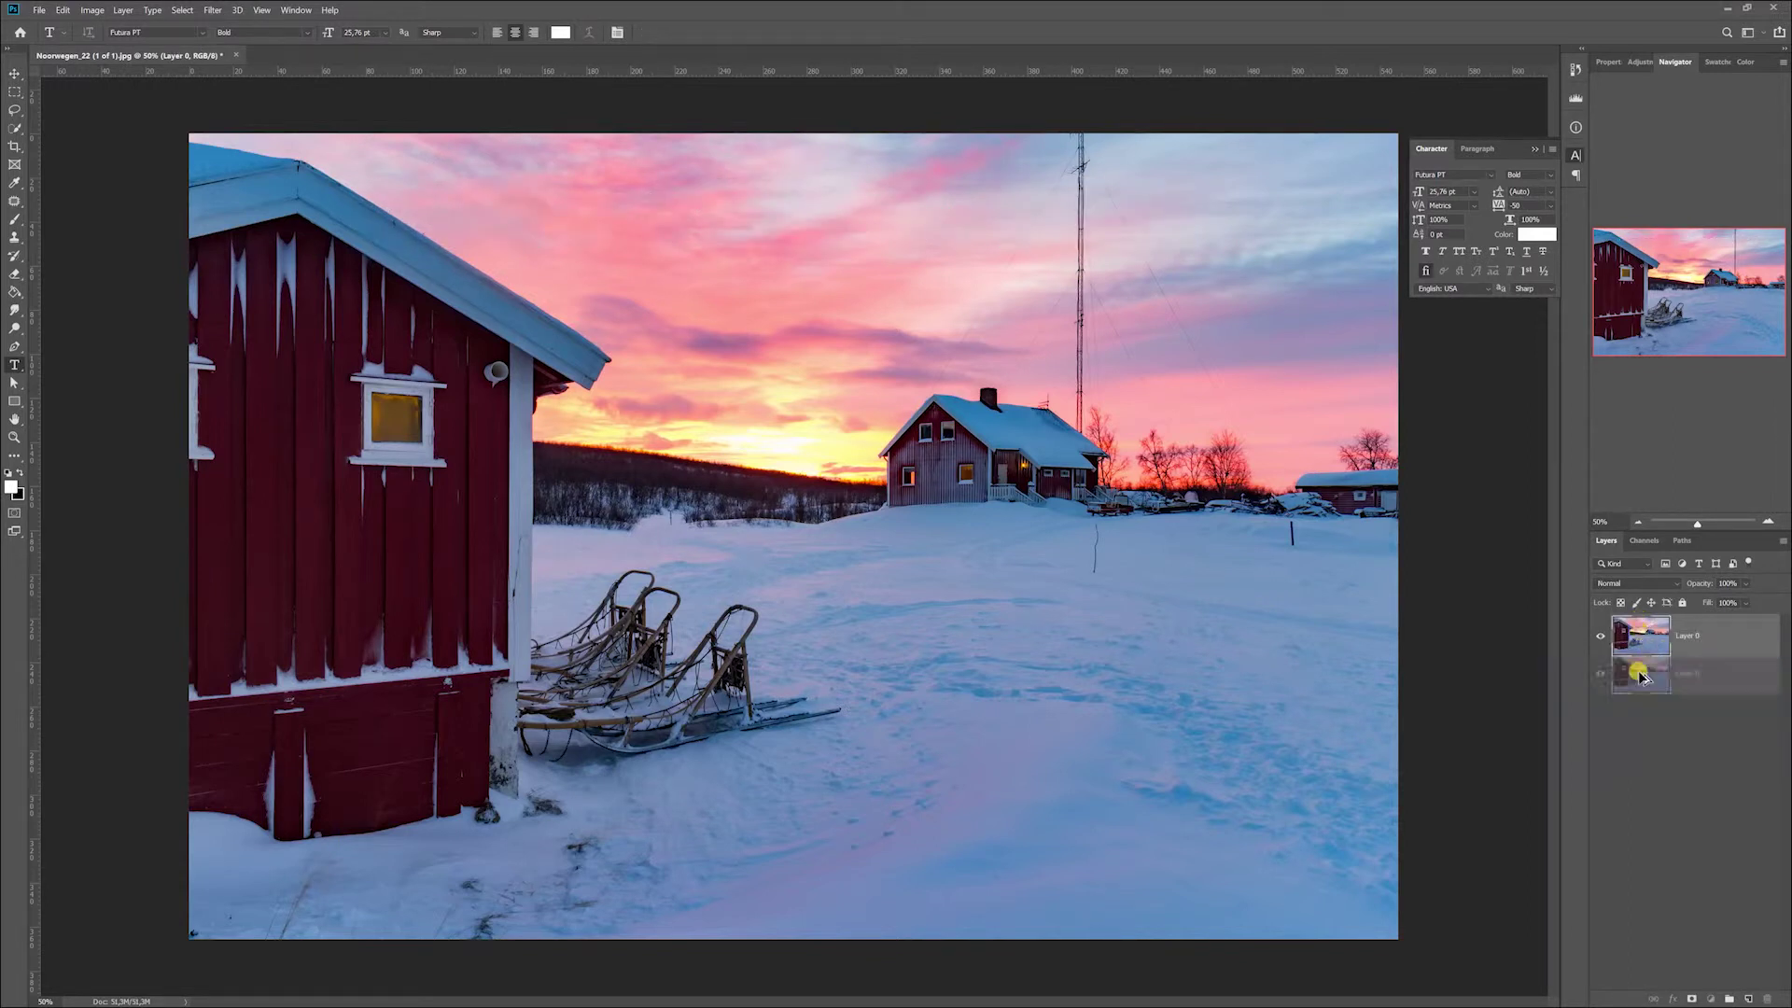
pyautogui.click(1673, 998)
# Add a Color Lookup adjustment layer set to Candlelight.CUBE above the photo layers
pyautogui.click(1705, 998)
pyautogui.click(1706, 999)
pyautogui.click(1707, 1000)
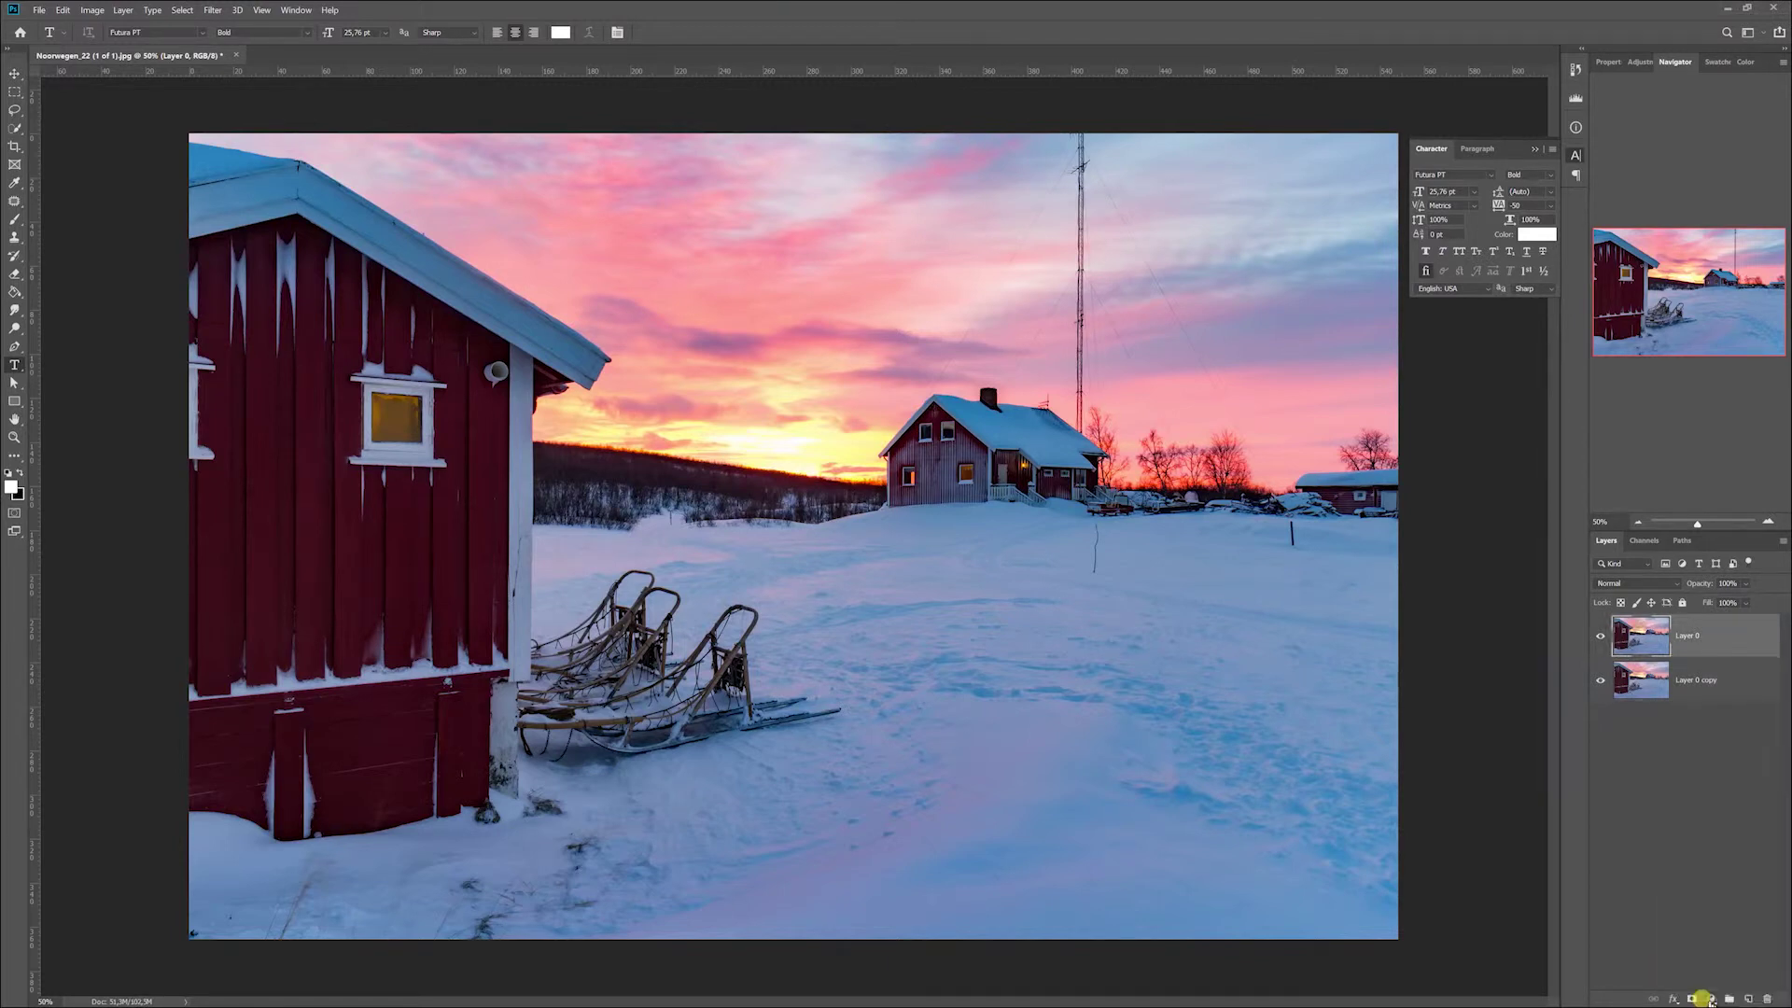
pyautogui.click(1708, 999)
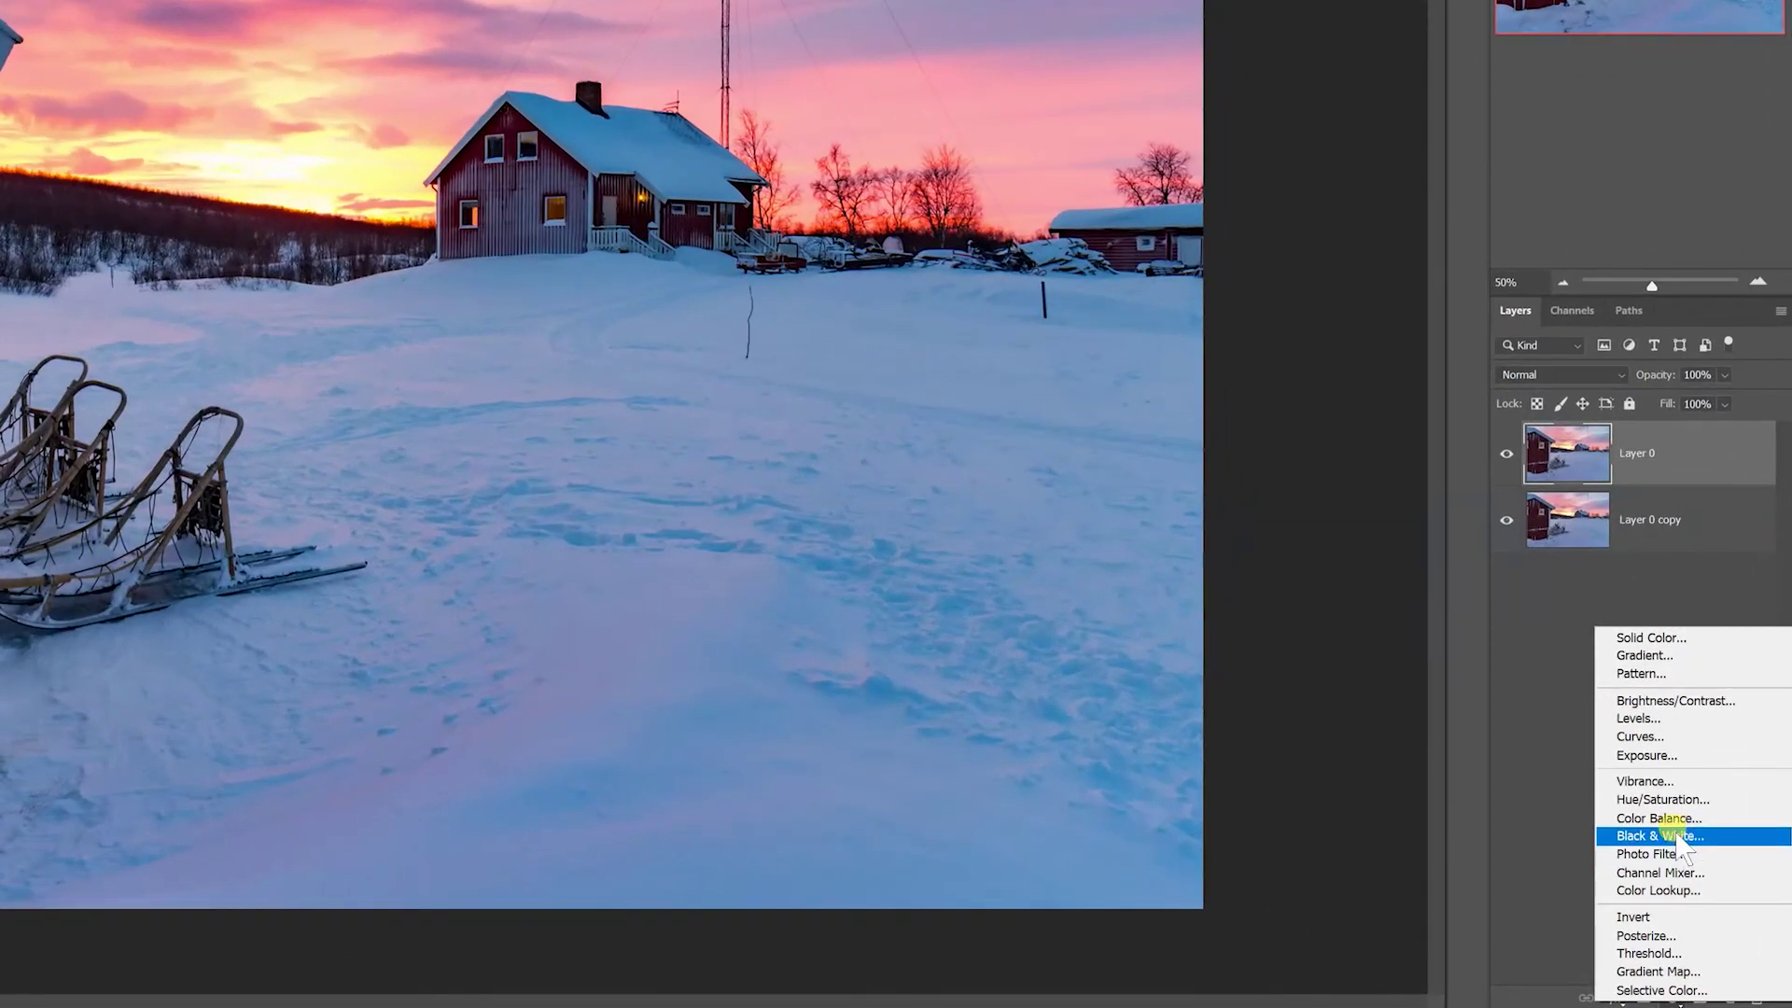
pyautogui.click(1687, 888)
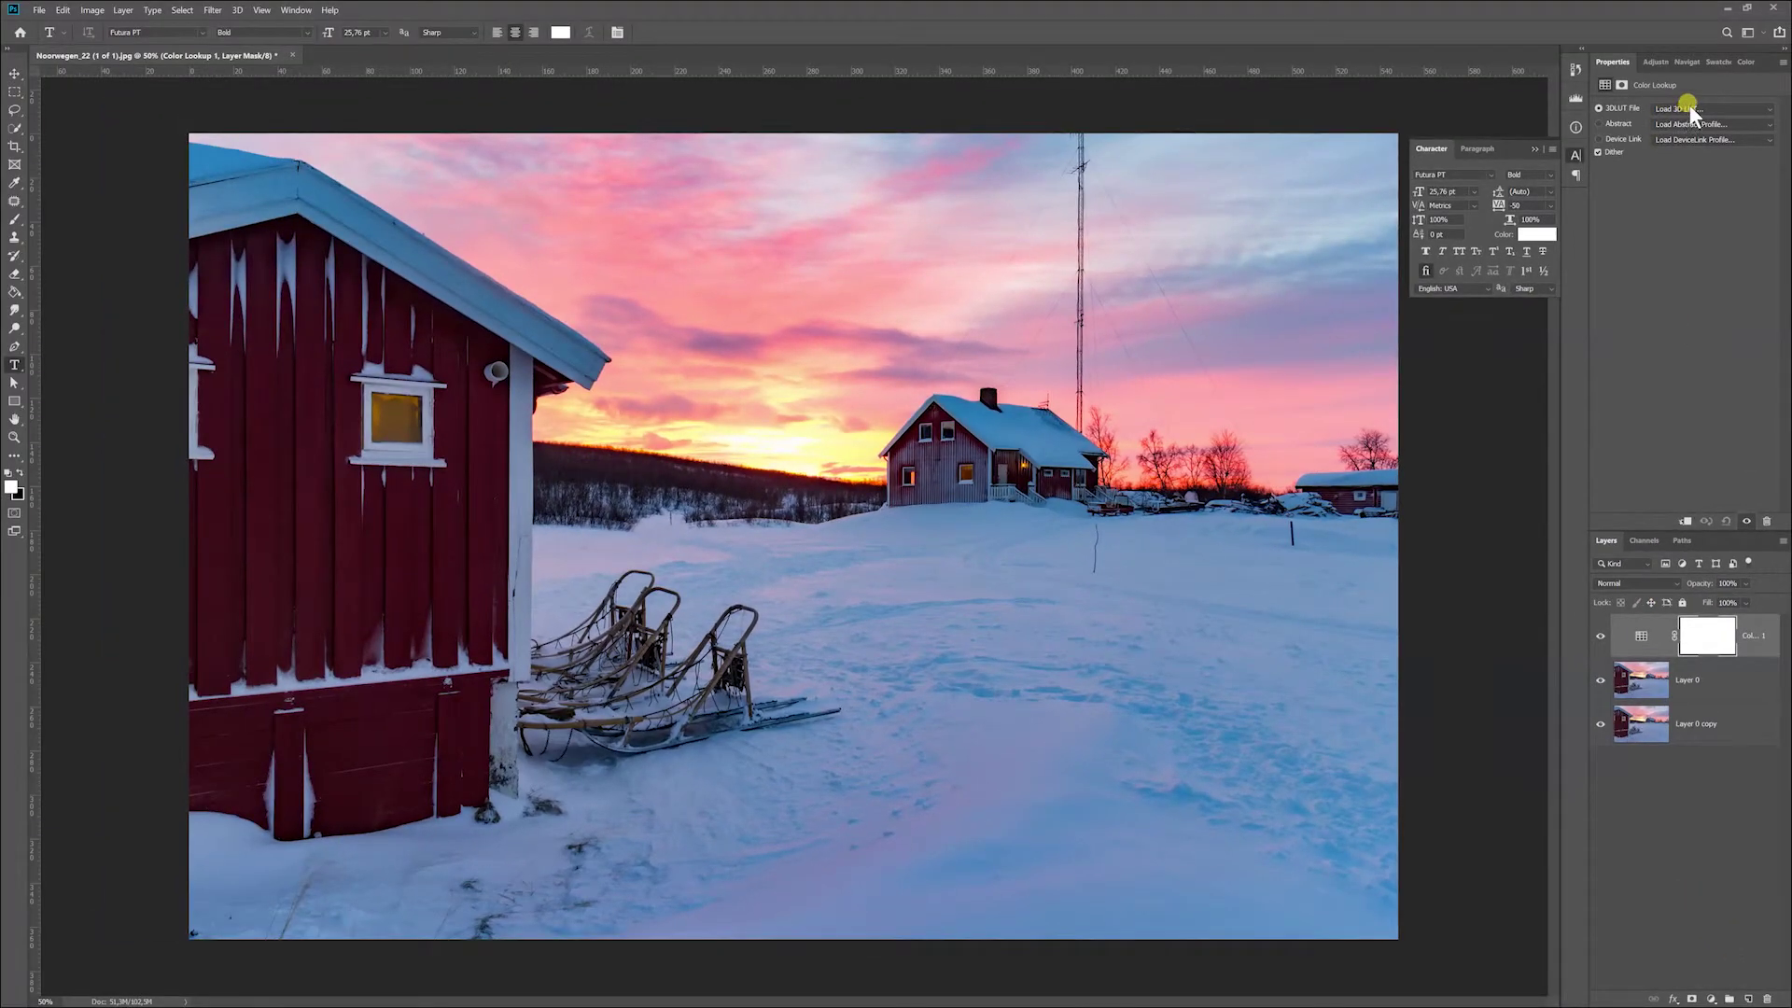
pyautogui.click(1691, 107)
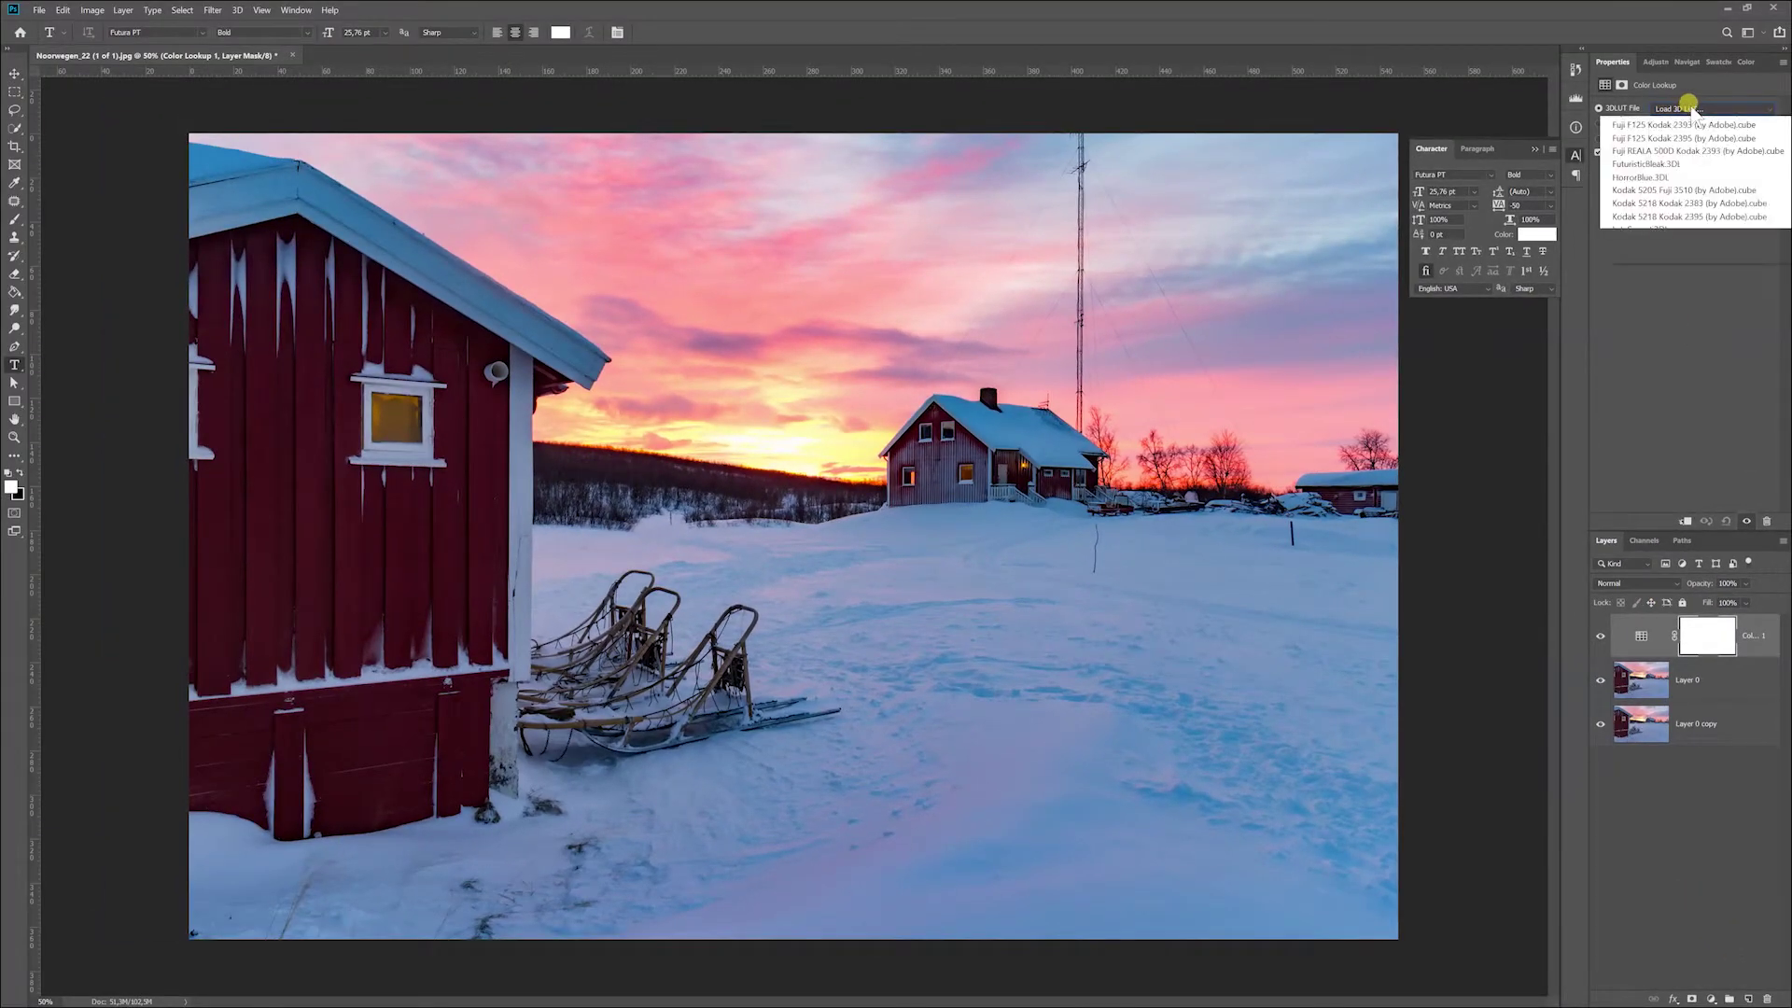
pyautogui.click(1677, 201)
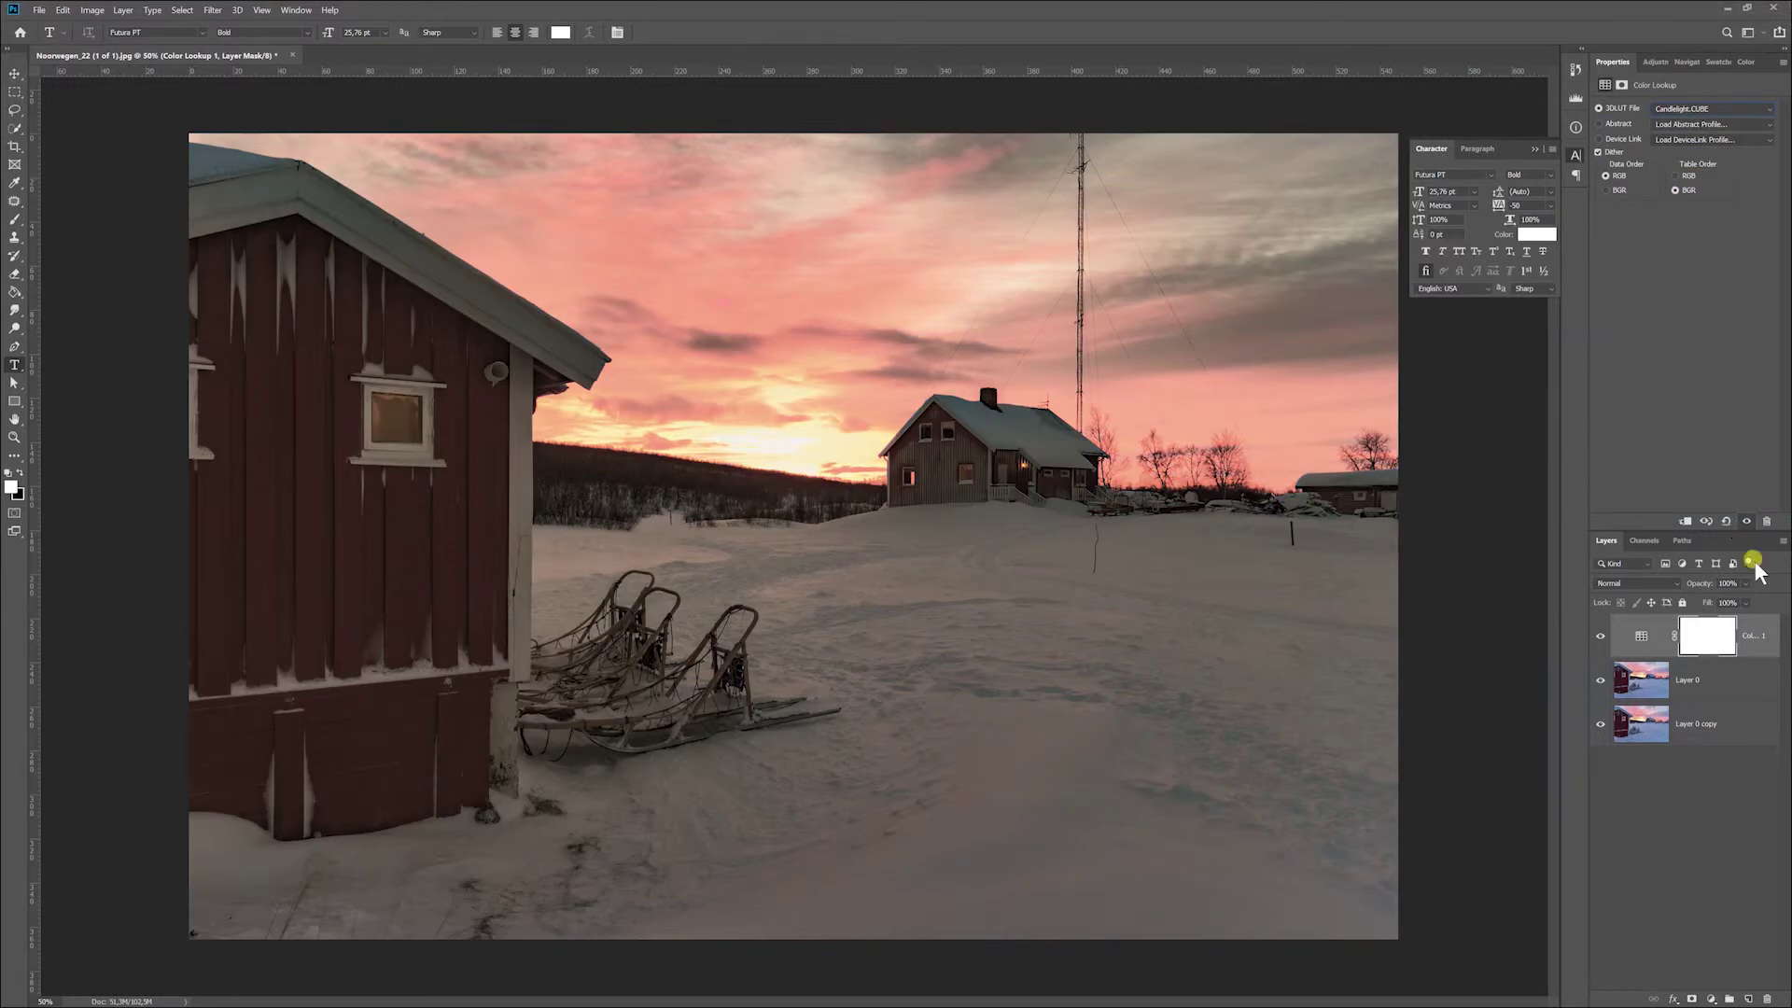
pyautogui.click(1708, 688)
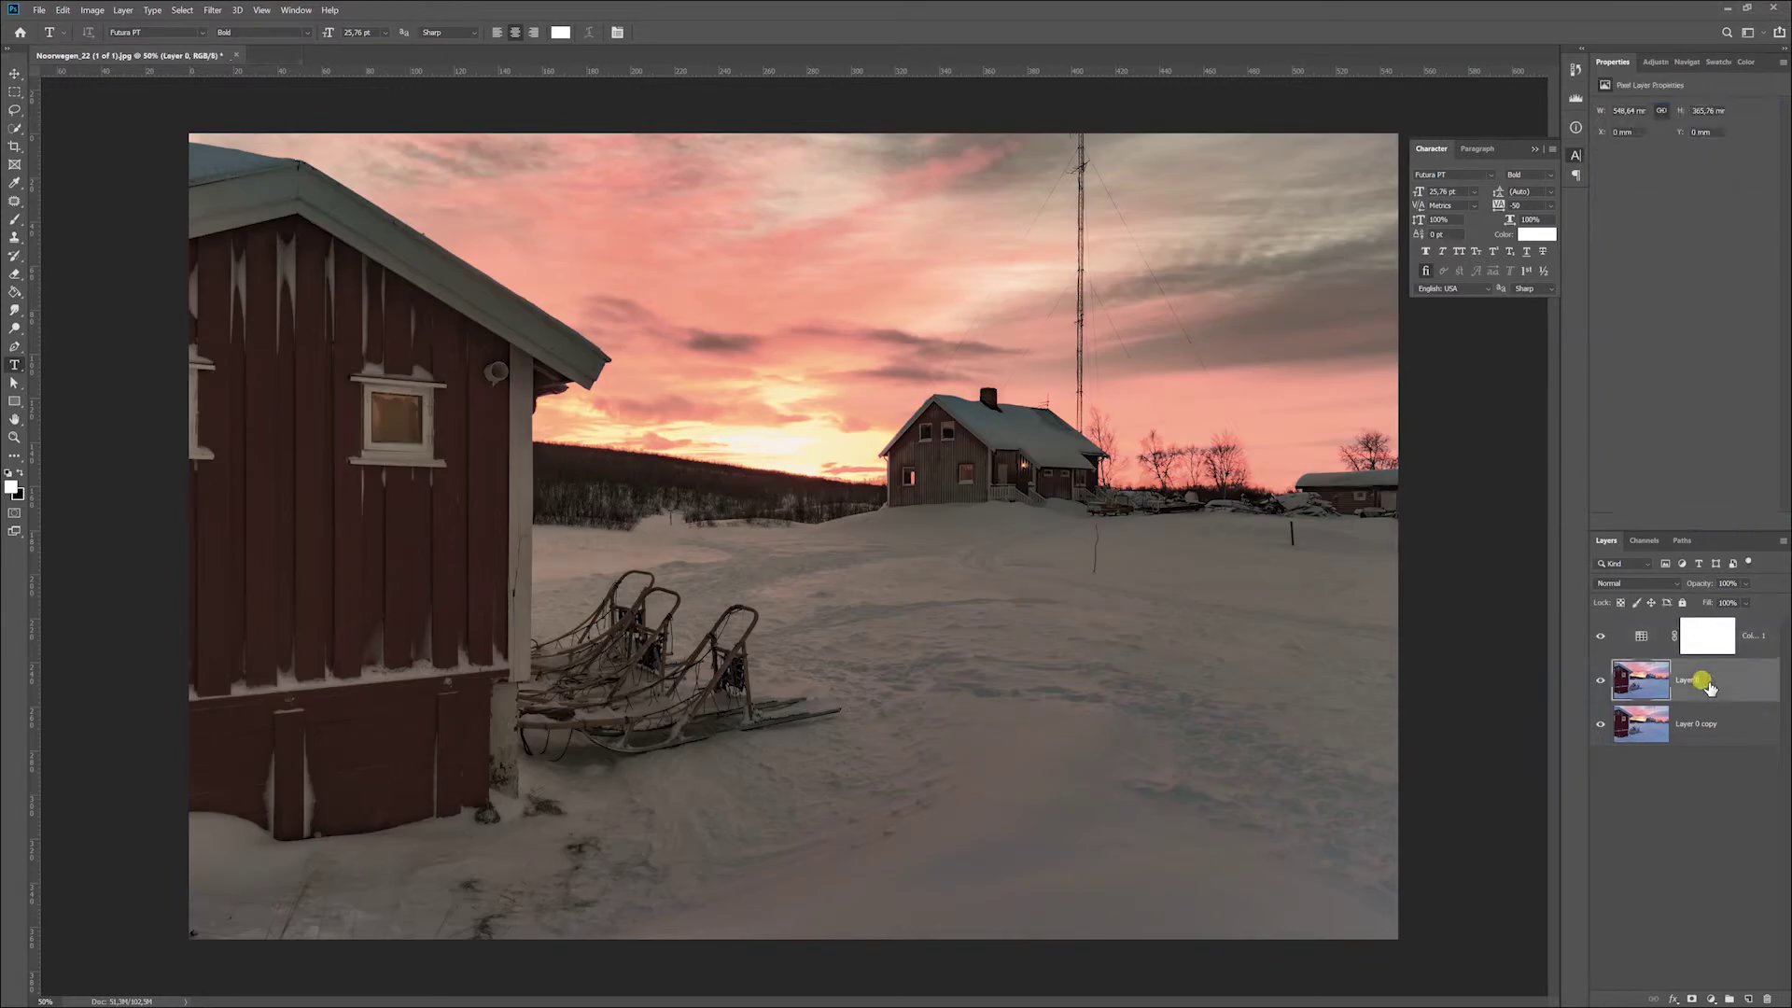
# Copy the Color Lookup layer below Layer 0 and merge the copy into Layer 0 copy
pyautogui.keyDown('ctrl'); pyautogui.click(1751, 642); pyautogui.keyUp('ctrl')
pyautogui.rightClick(1753, 644)
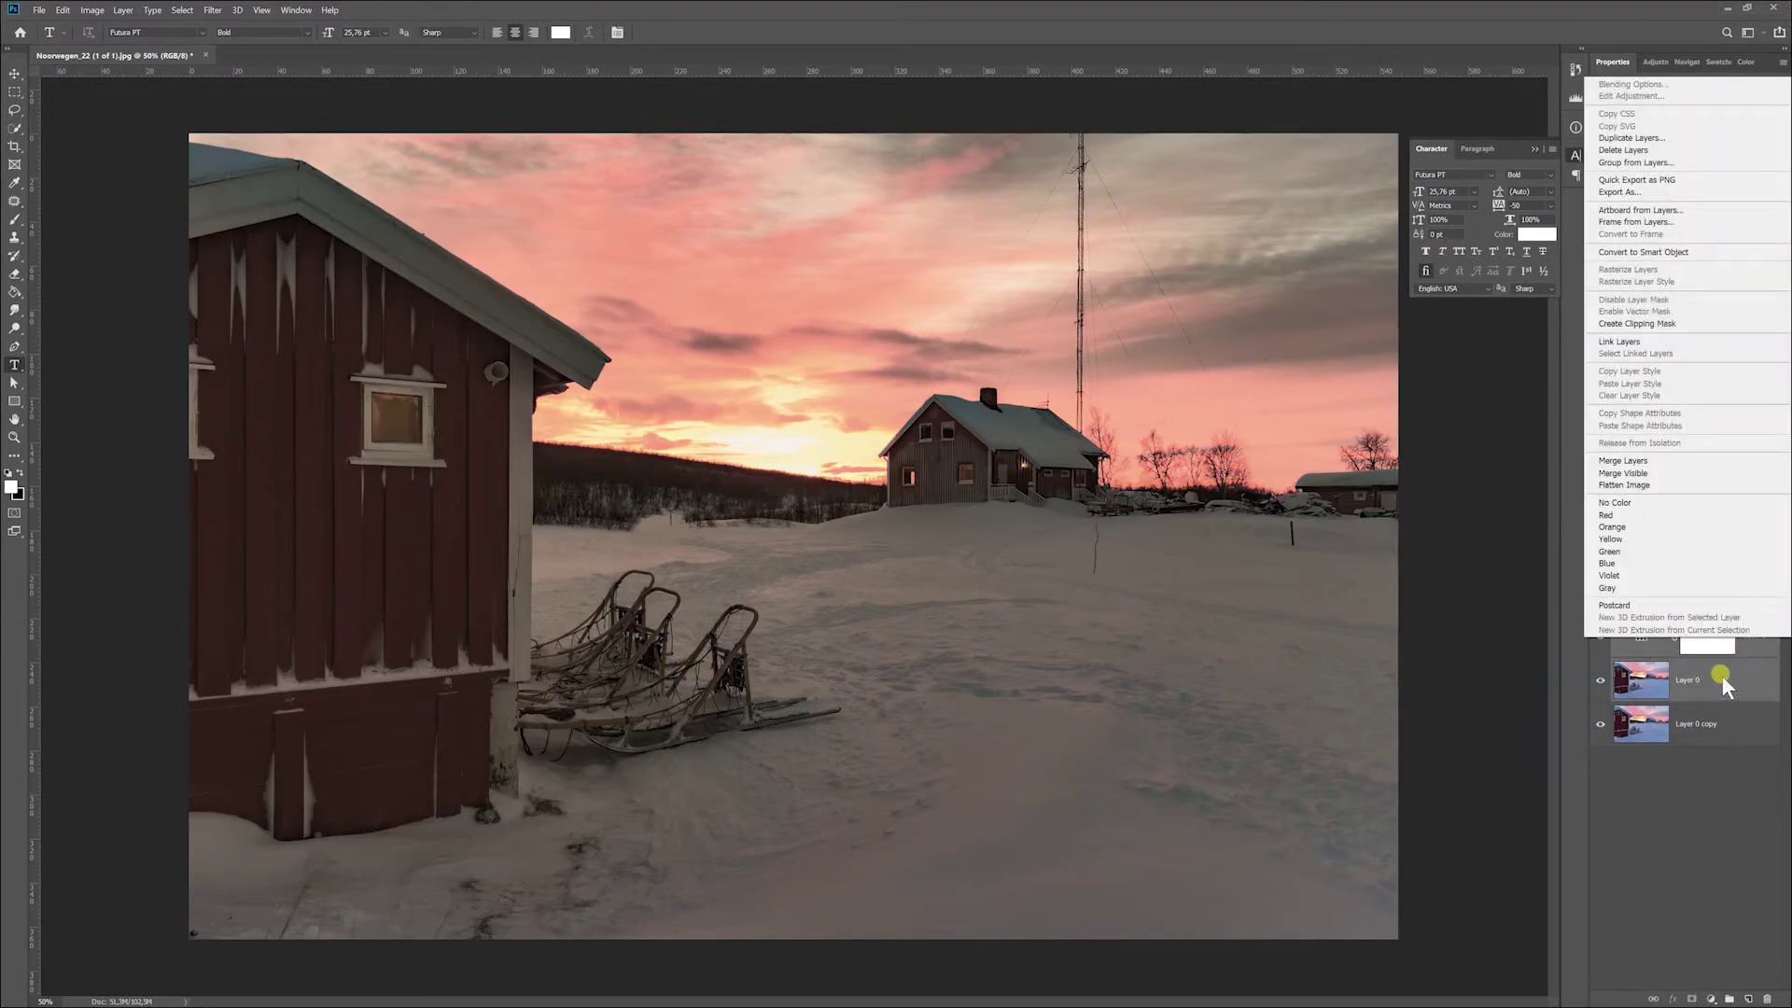
pyautogui.click(1722, 679)
pyautogui.click(1748, 644)
pyautogui.moveTo(1752, 651); pyautogui.dragTo(1731, 700)
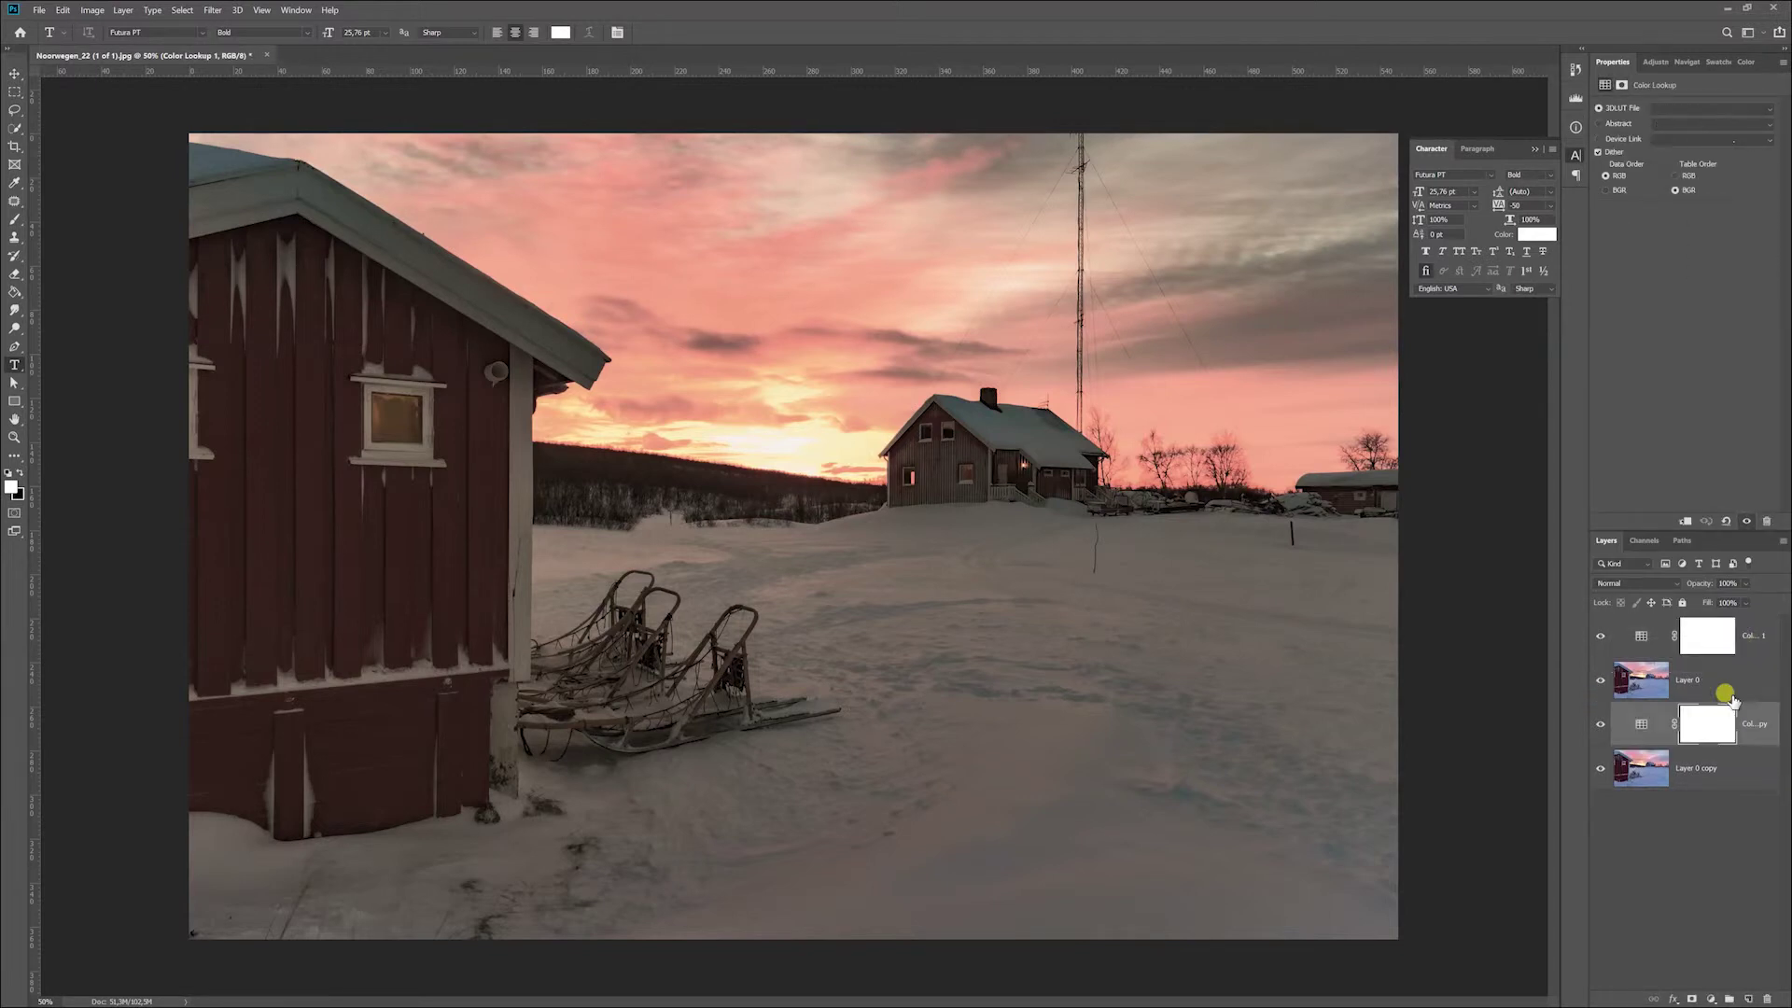
pyautogui.click(1740, 642)
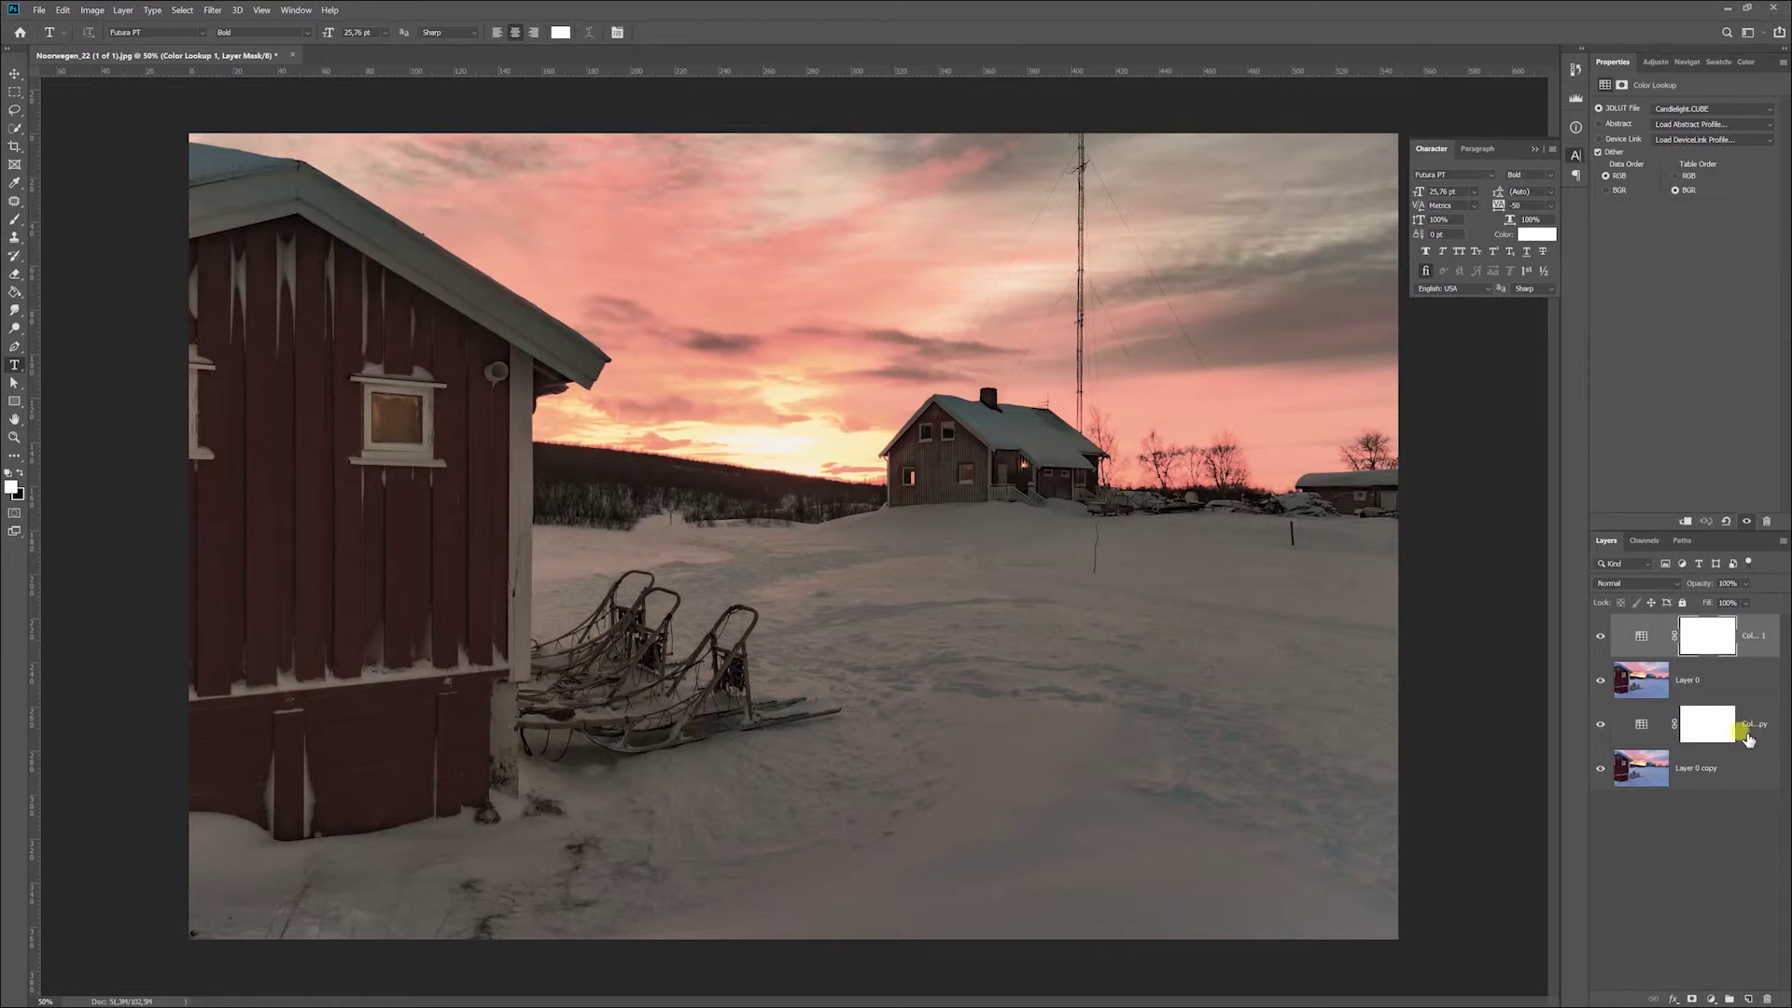
pyautogui.click(1727, 731)
pyautogui.keyDown('shift'); pyautogui.click(1728, 763); pyautogui.keyUp('shift')
pyautogui.rightClick(1736, 768)
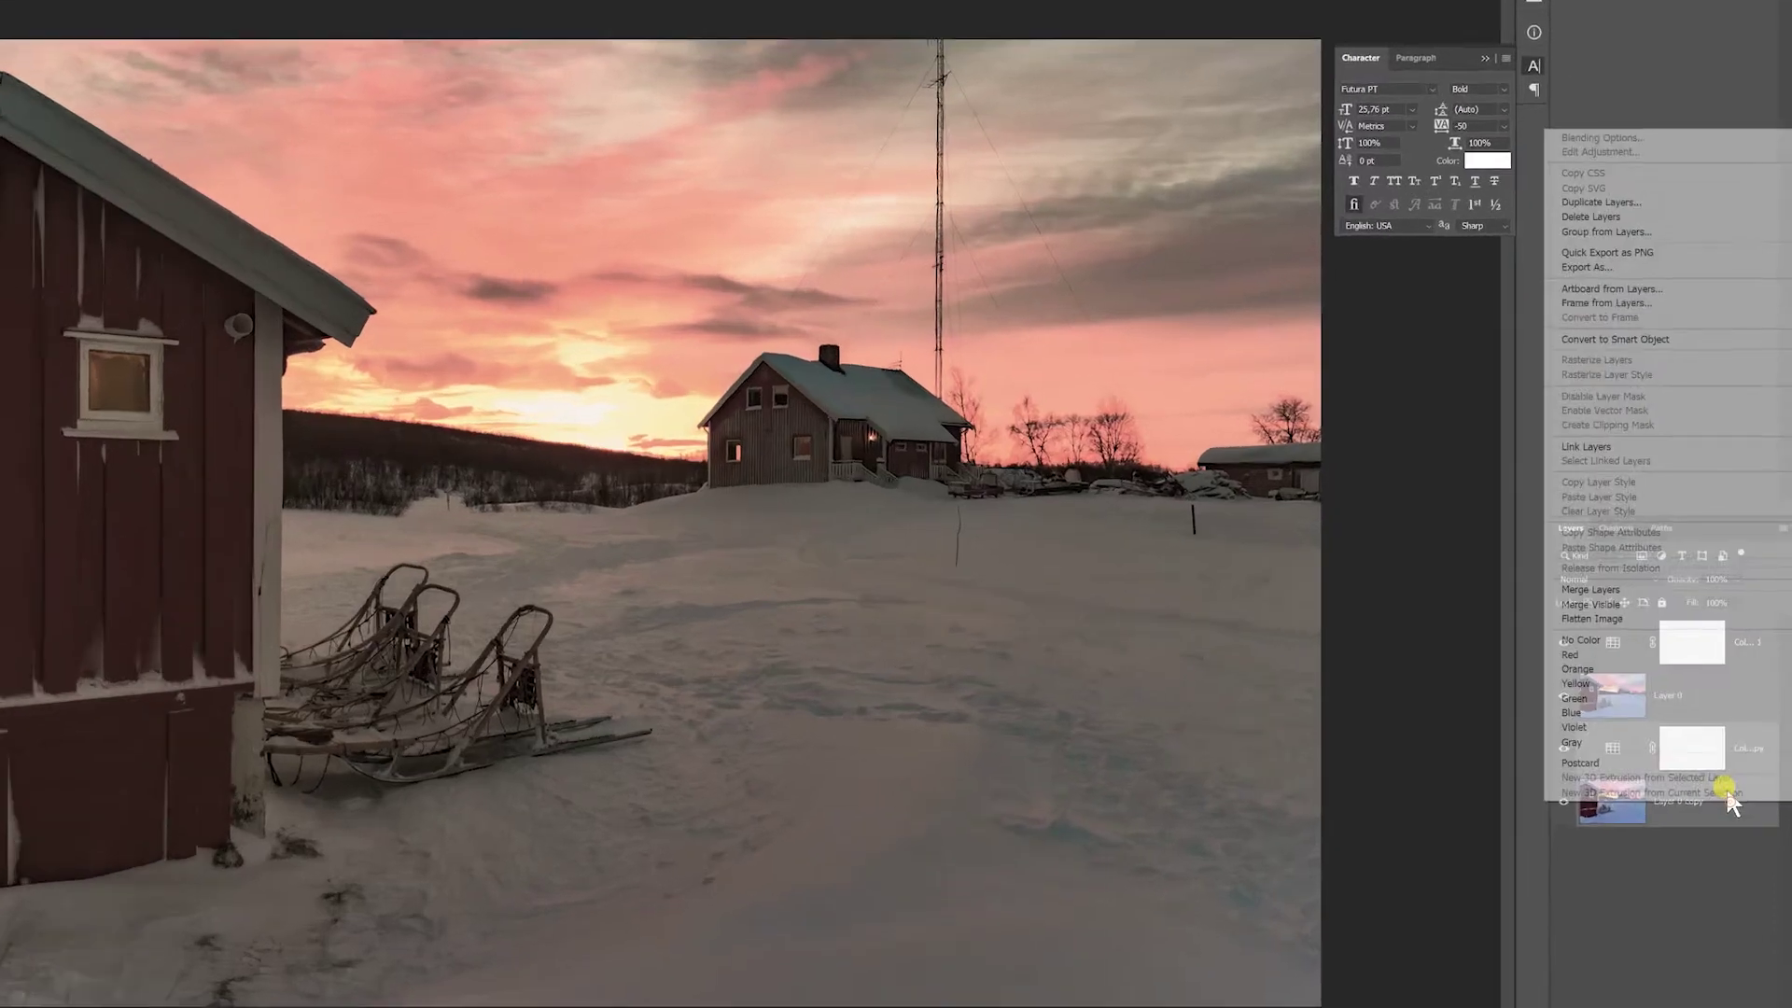
pyautogui.click(1629, 589)
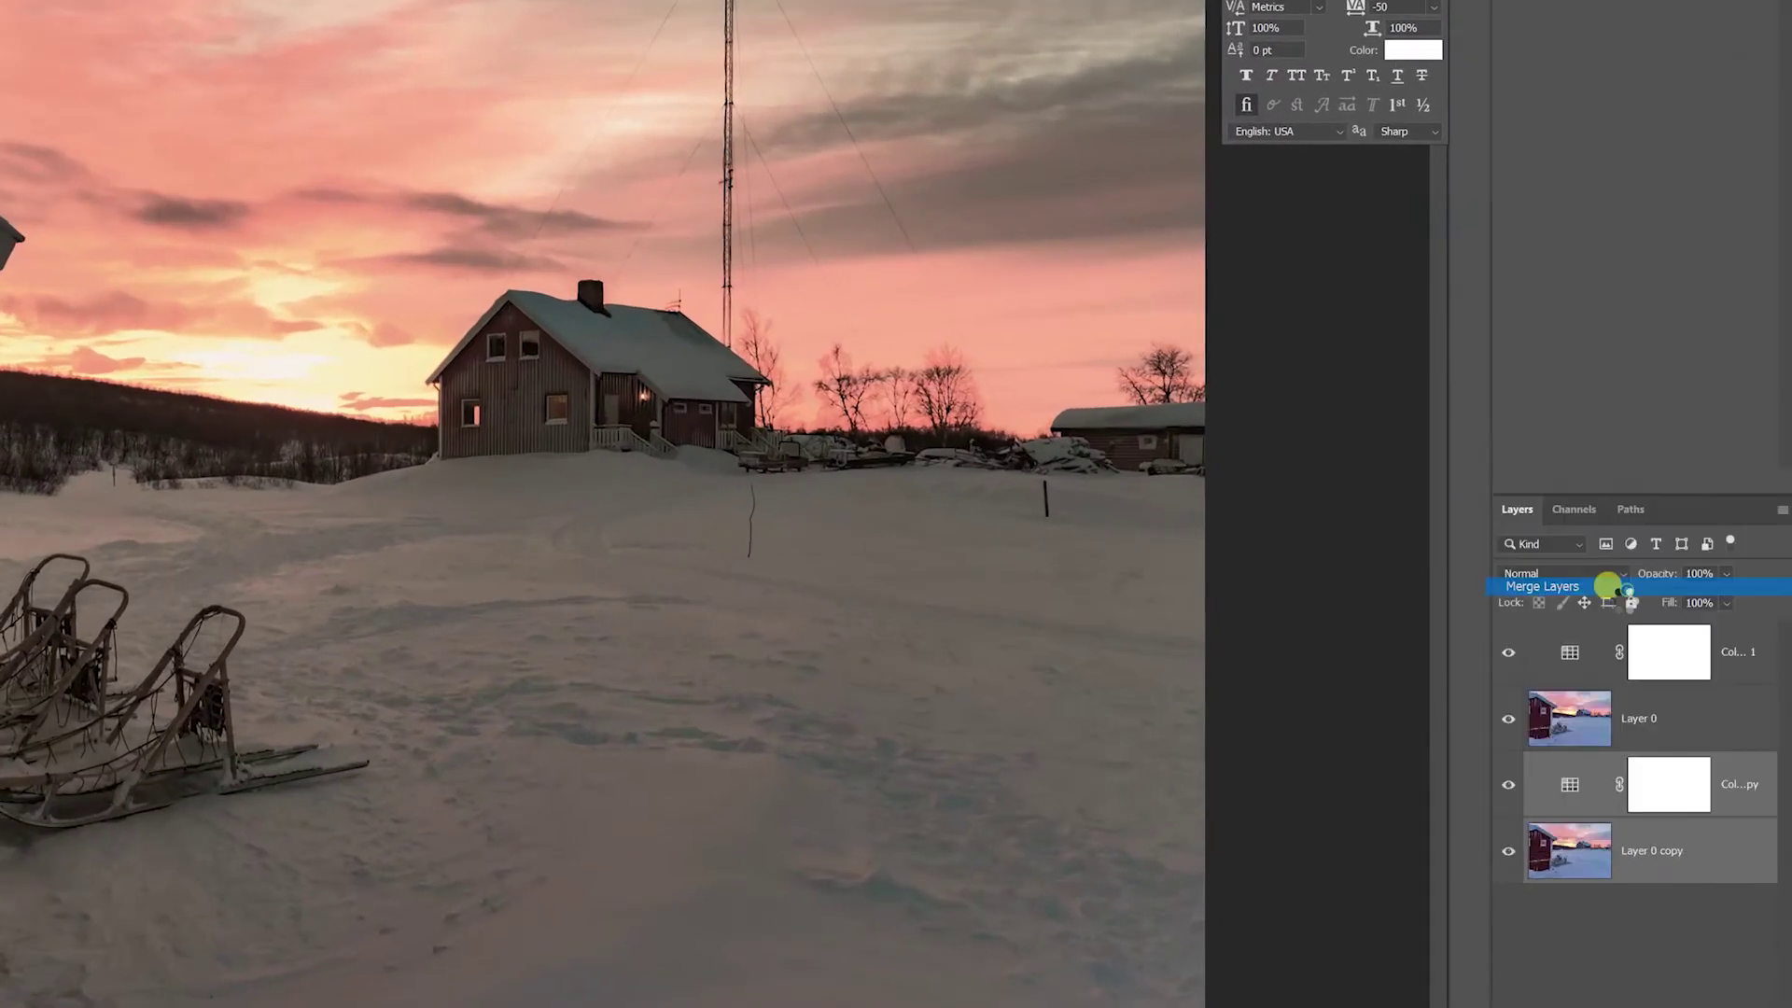
# Alt-drag the Color Lookup and Layer 0 pair down twice to make two more copies
pyautogui.click(1535, 652)
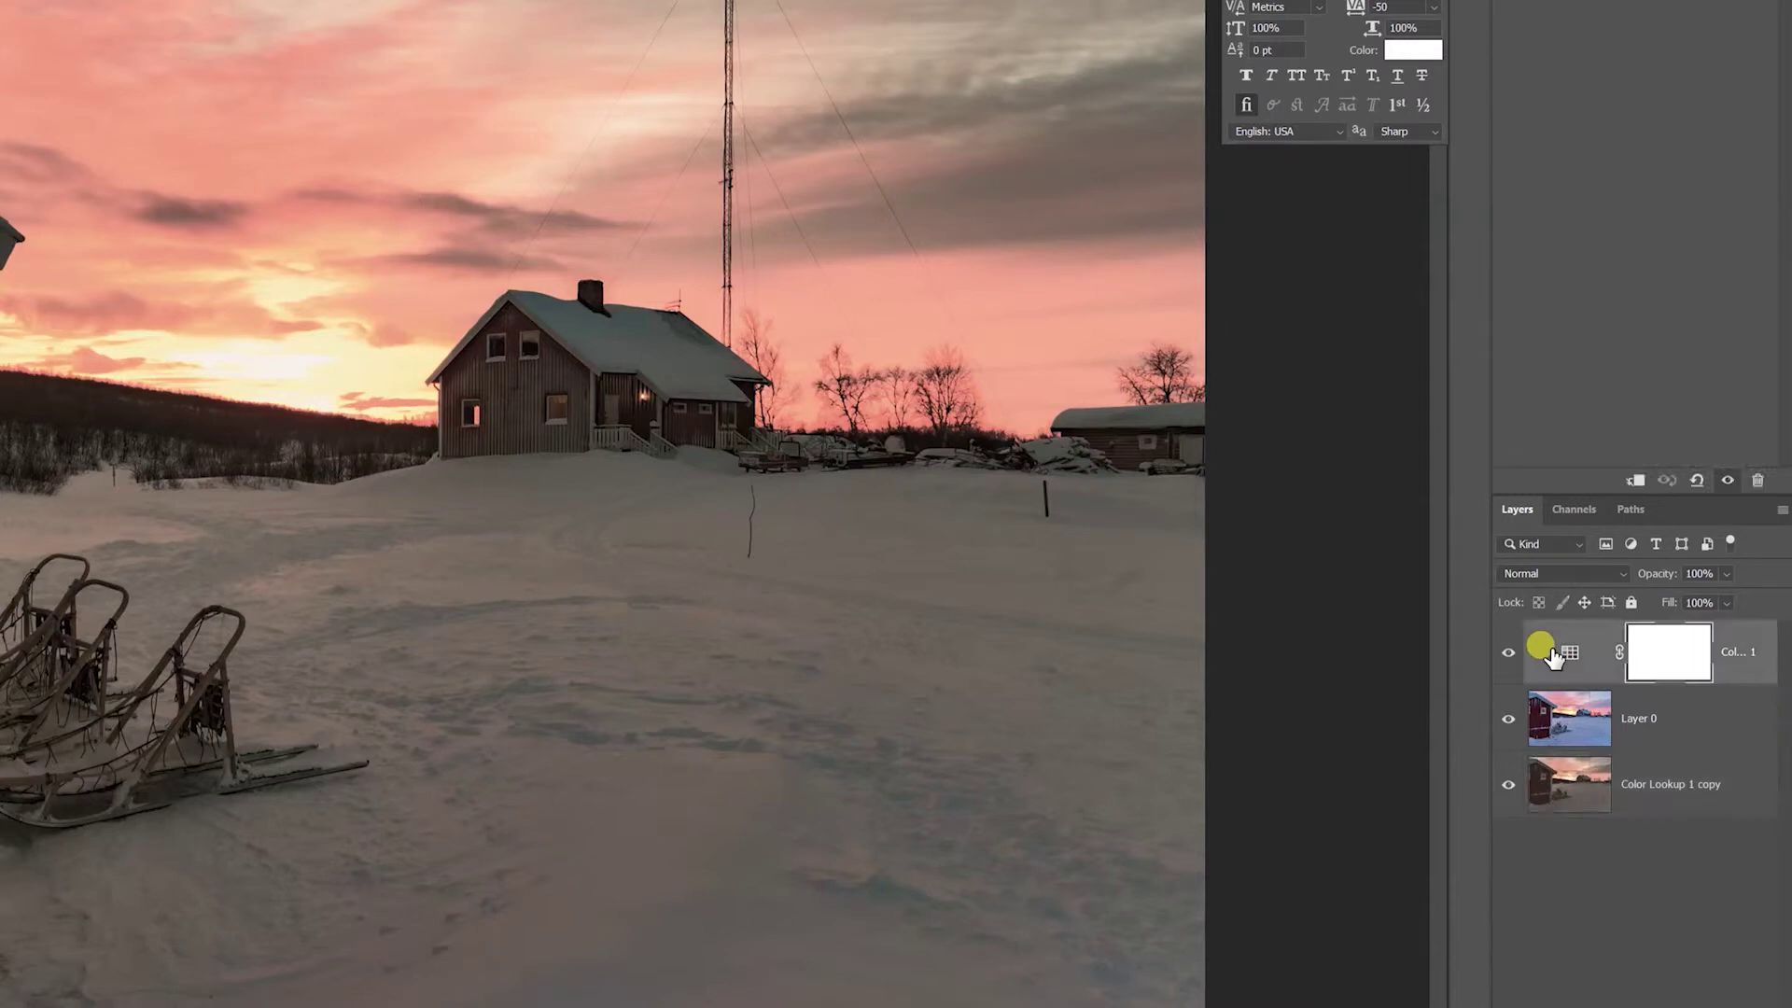
pyautogui.keyDown('shift'); pyautogui.click(1671, 717); pyautogui.keyUp('shift')
pyautogui.moveTo(1700, 716); pyautogui.dragTo(1715, 878)
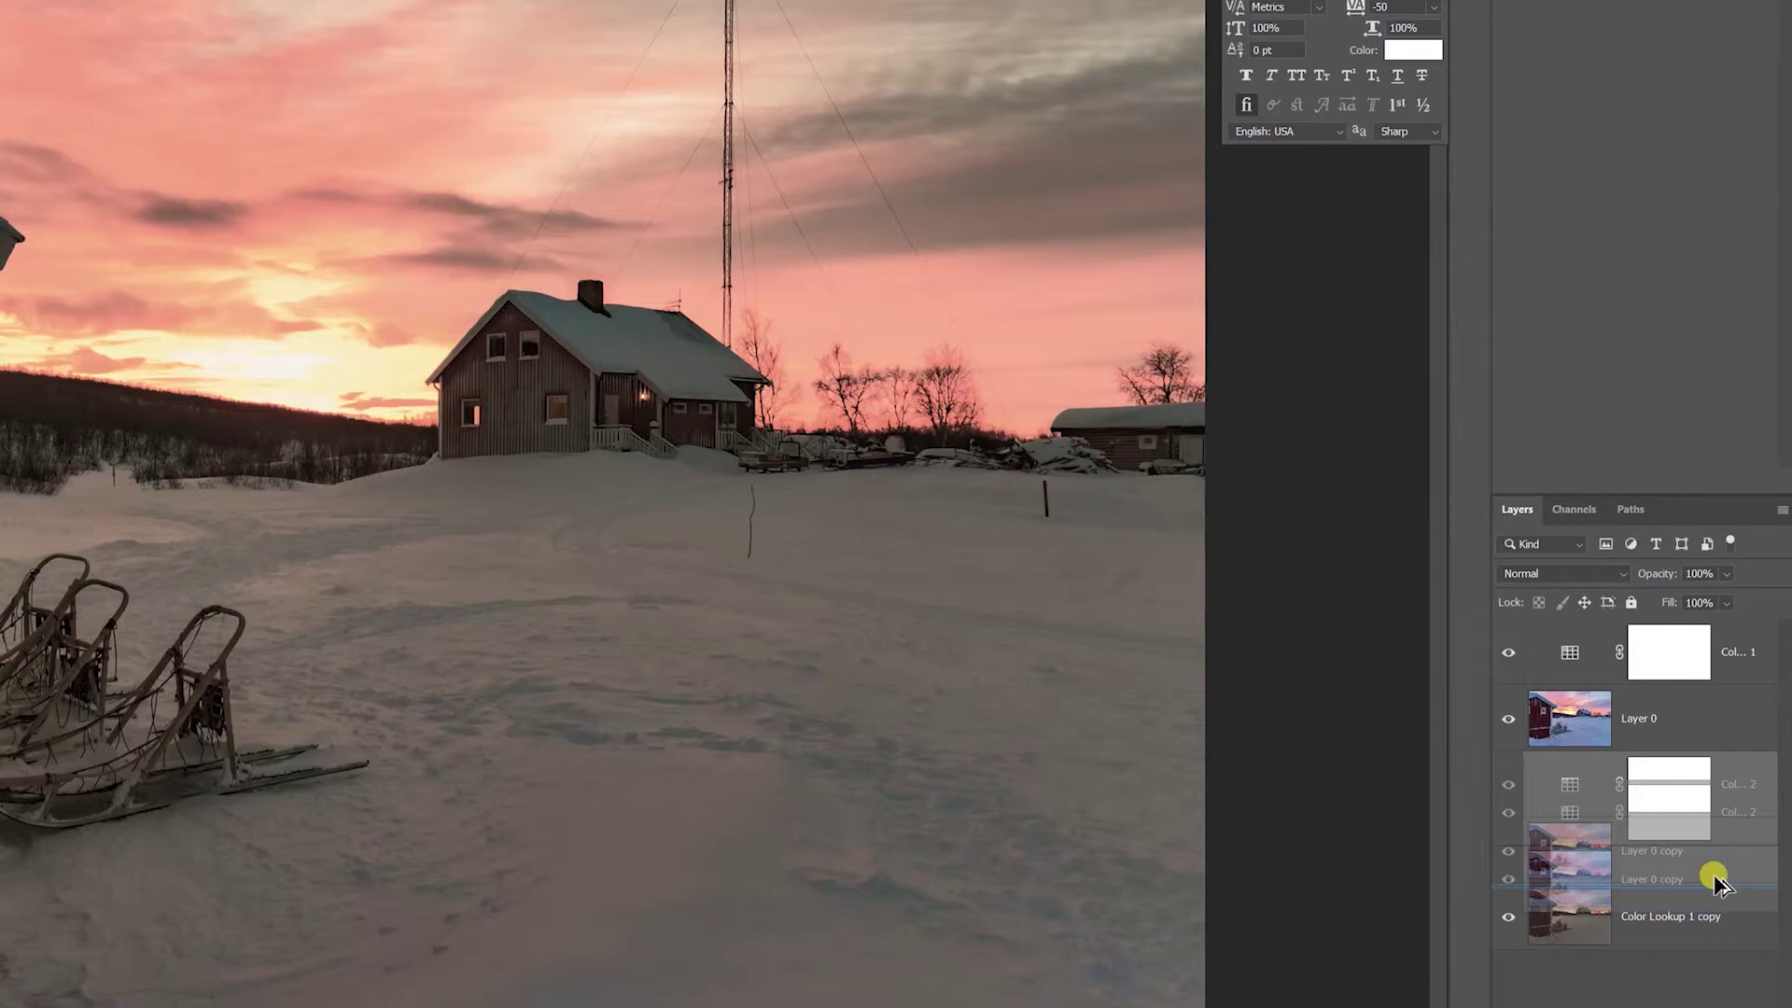
pyautogui.moveTo(1715, 877); pyautogui.dragTo(1715, 878)
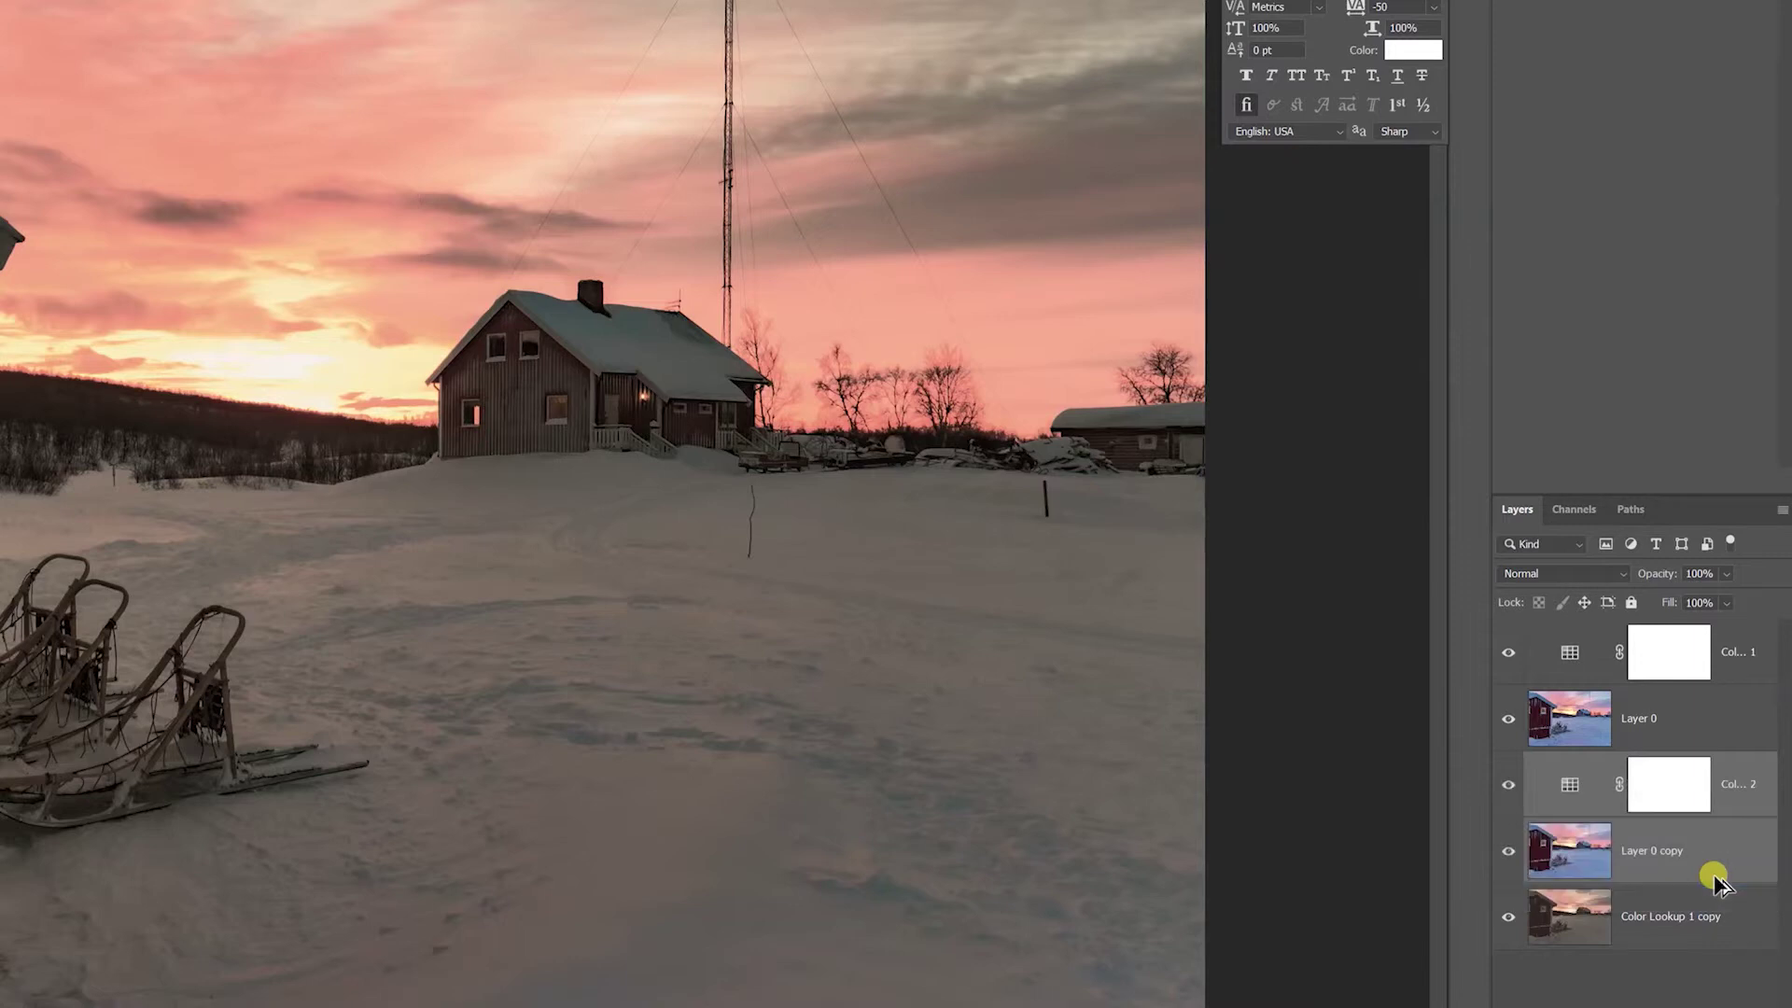
pyautogui.click(1724, 665)
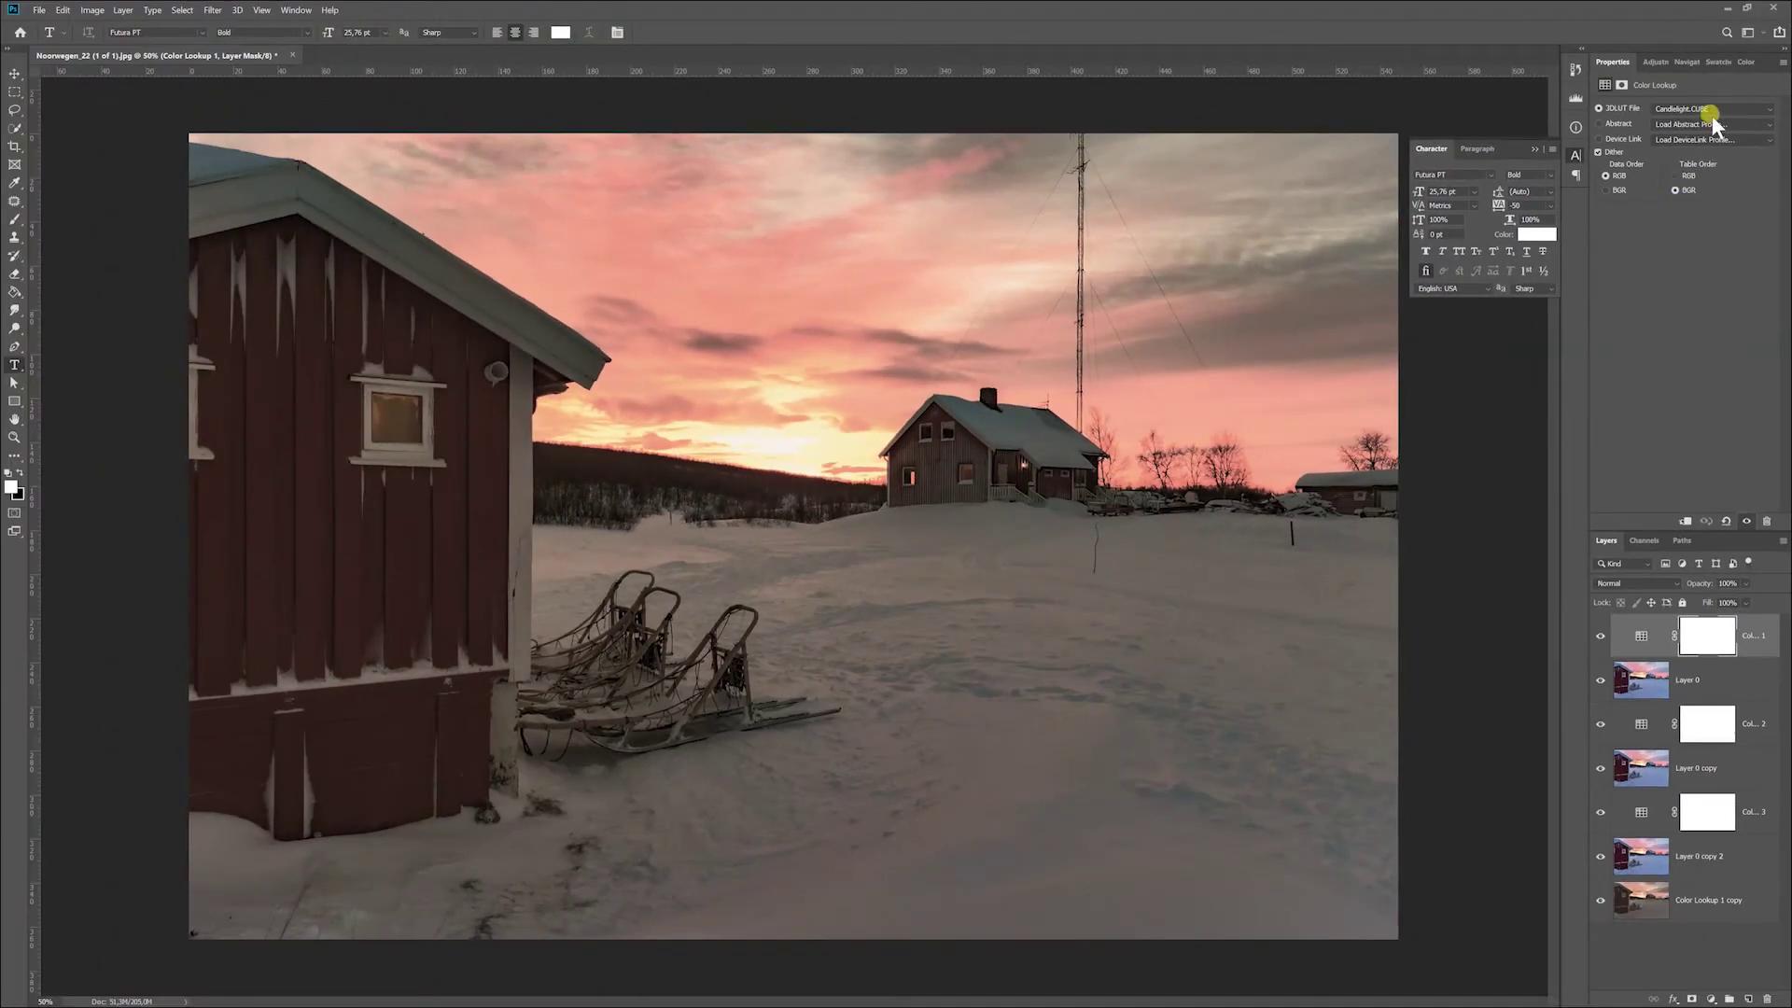
# Set the first Color Lookup to filmstock_50, merge visible, and hide the merged layer
pyautogui.click(1712, 112)
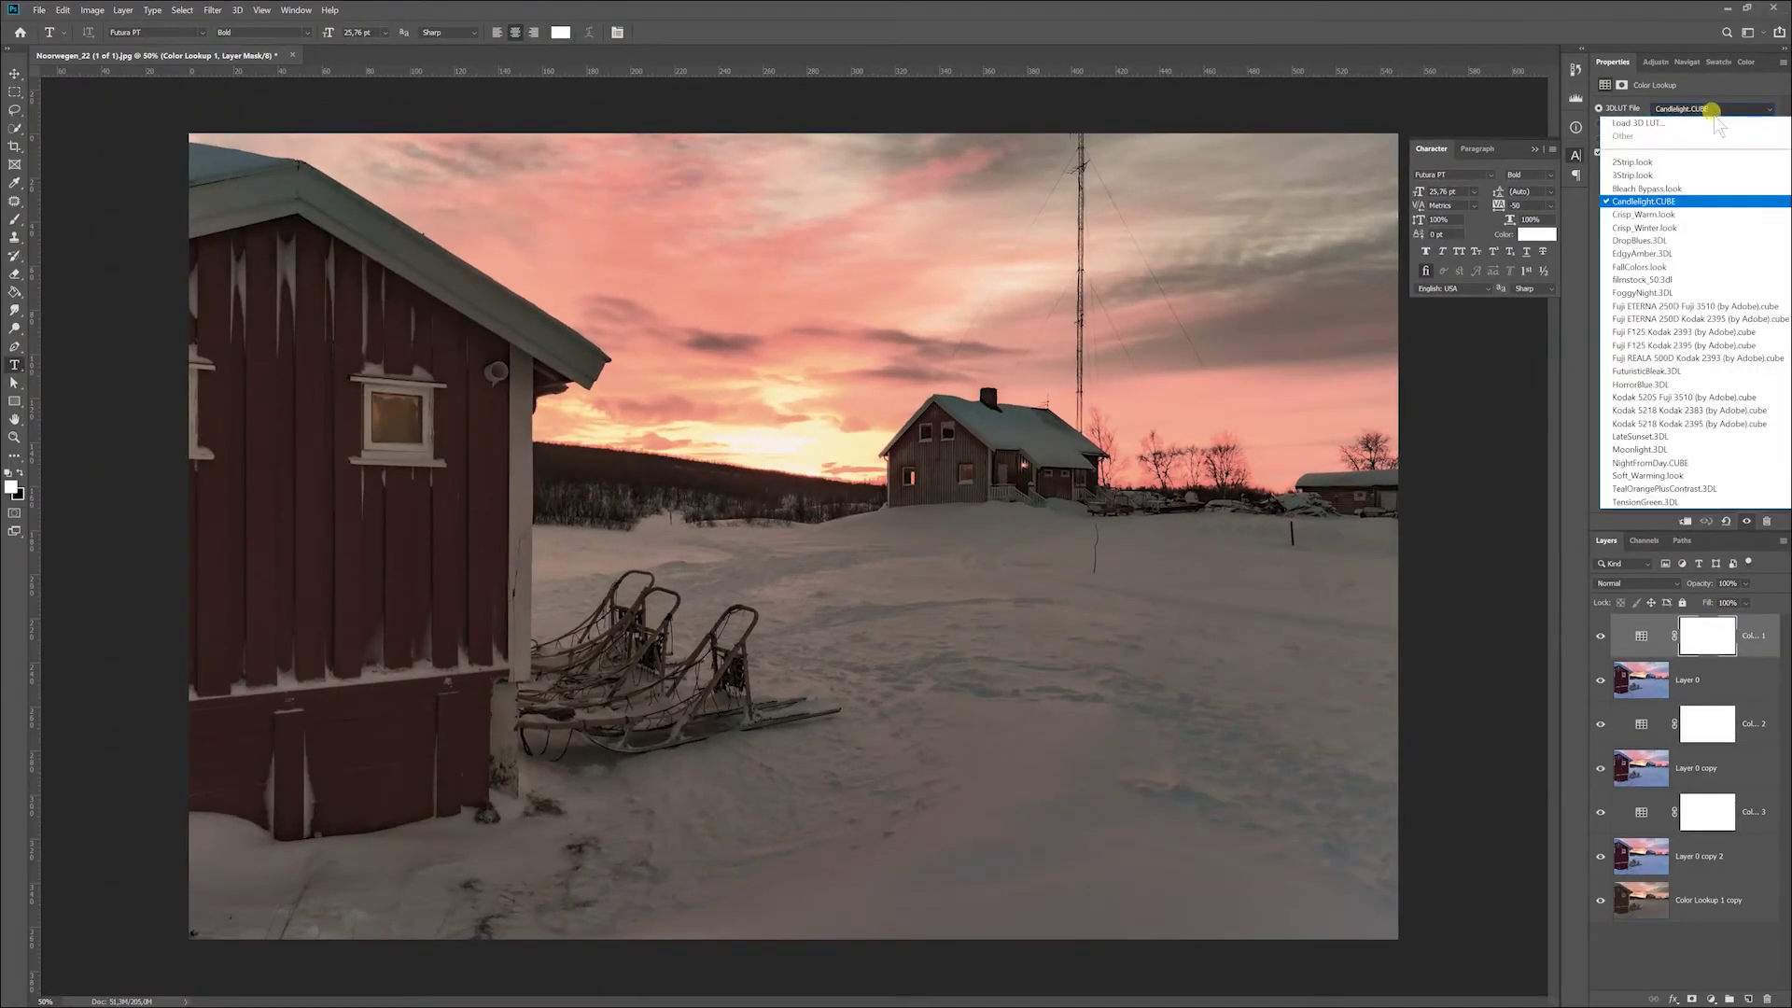
pyautogui.click(1685, 280)
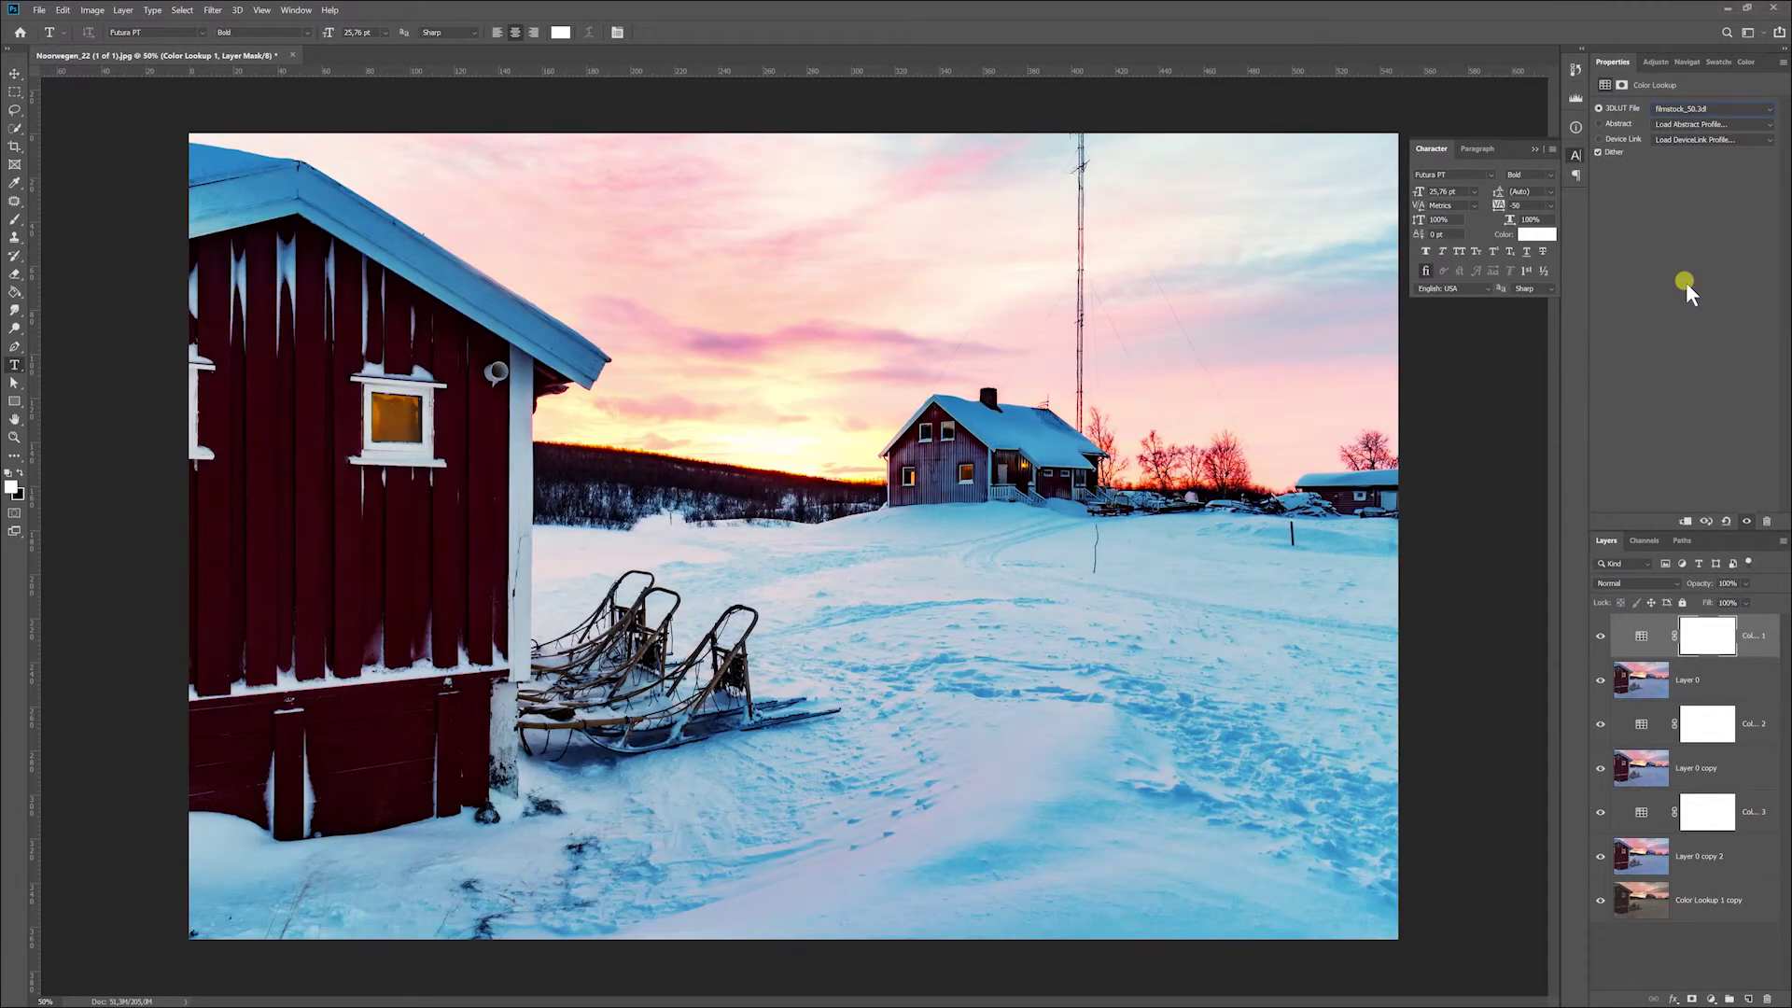
pyautogui.click(1727, 682)
pyautogui.rightClick(1728, 677)
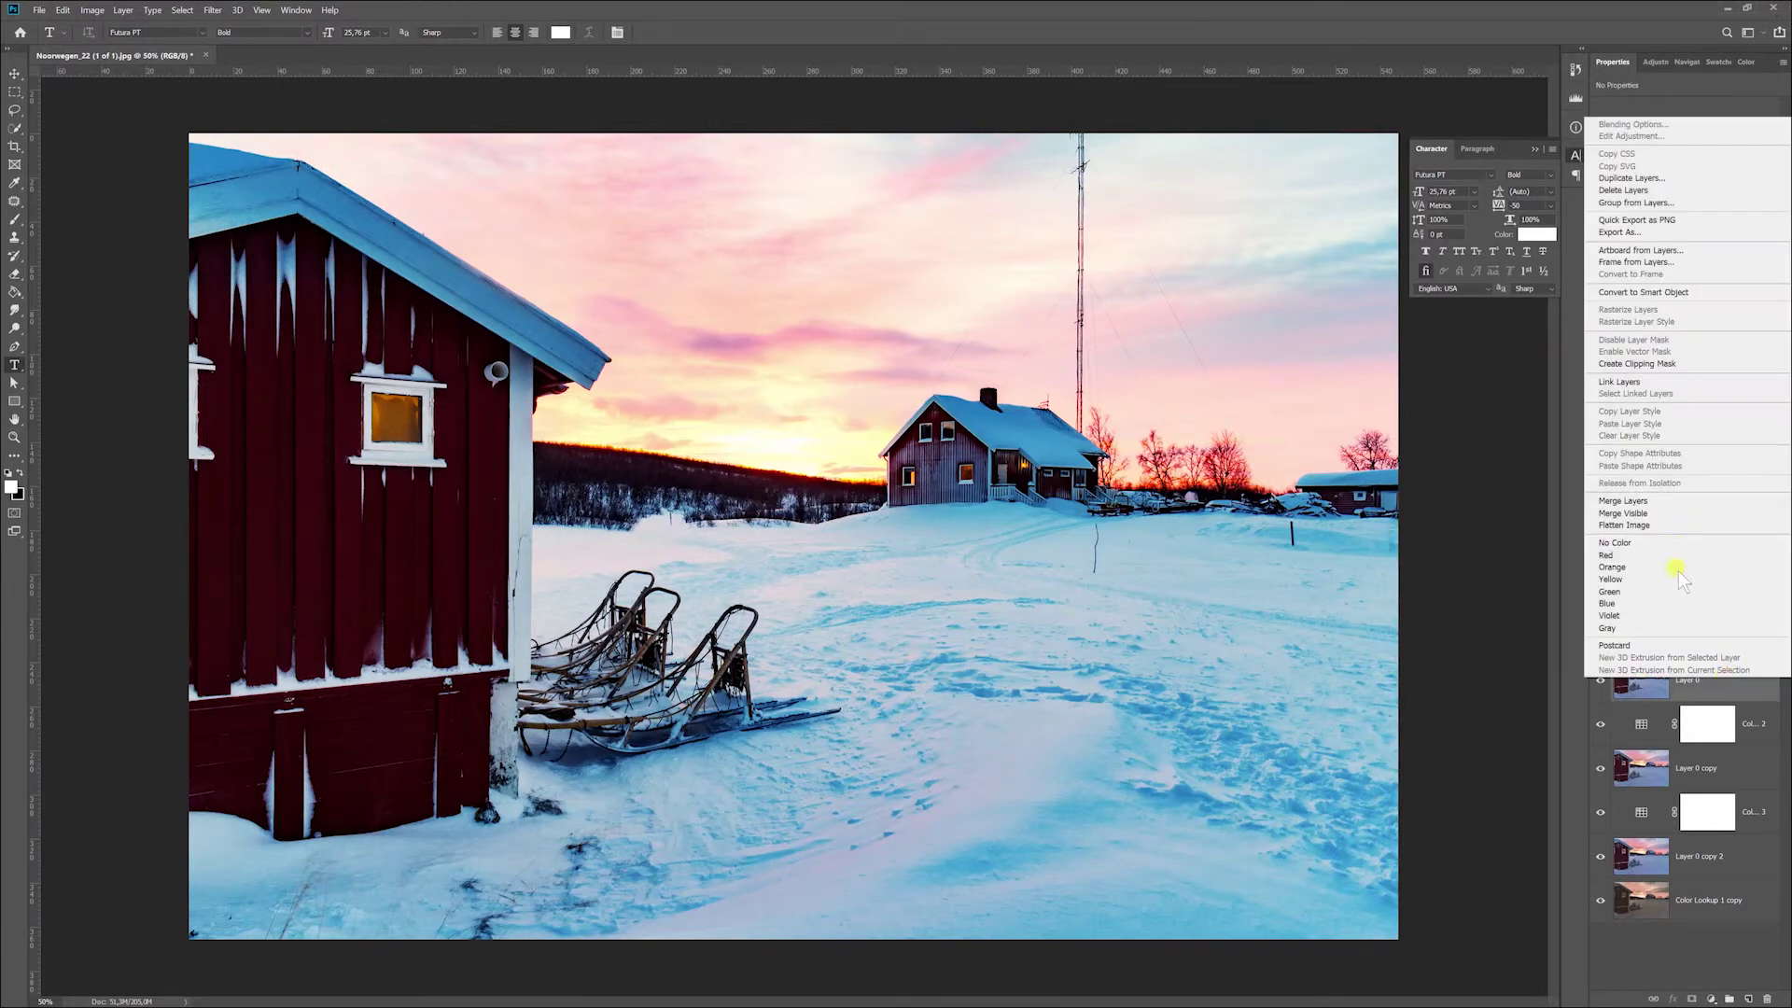
pyautogui.click(1678, 512)
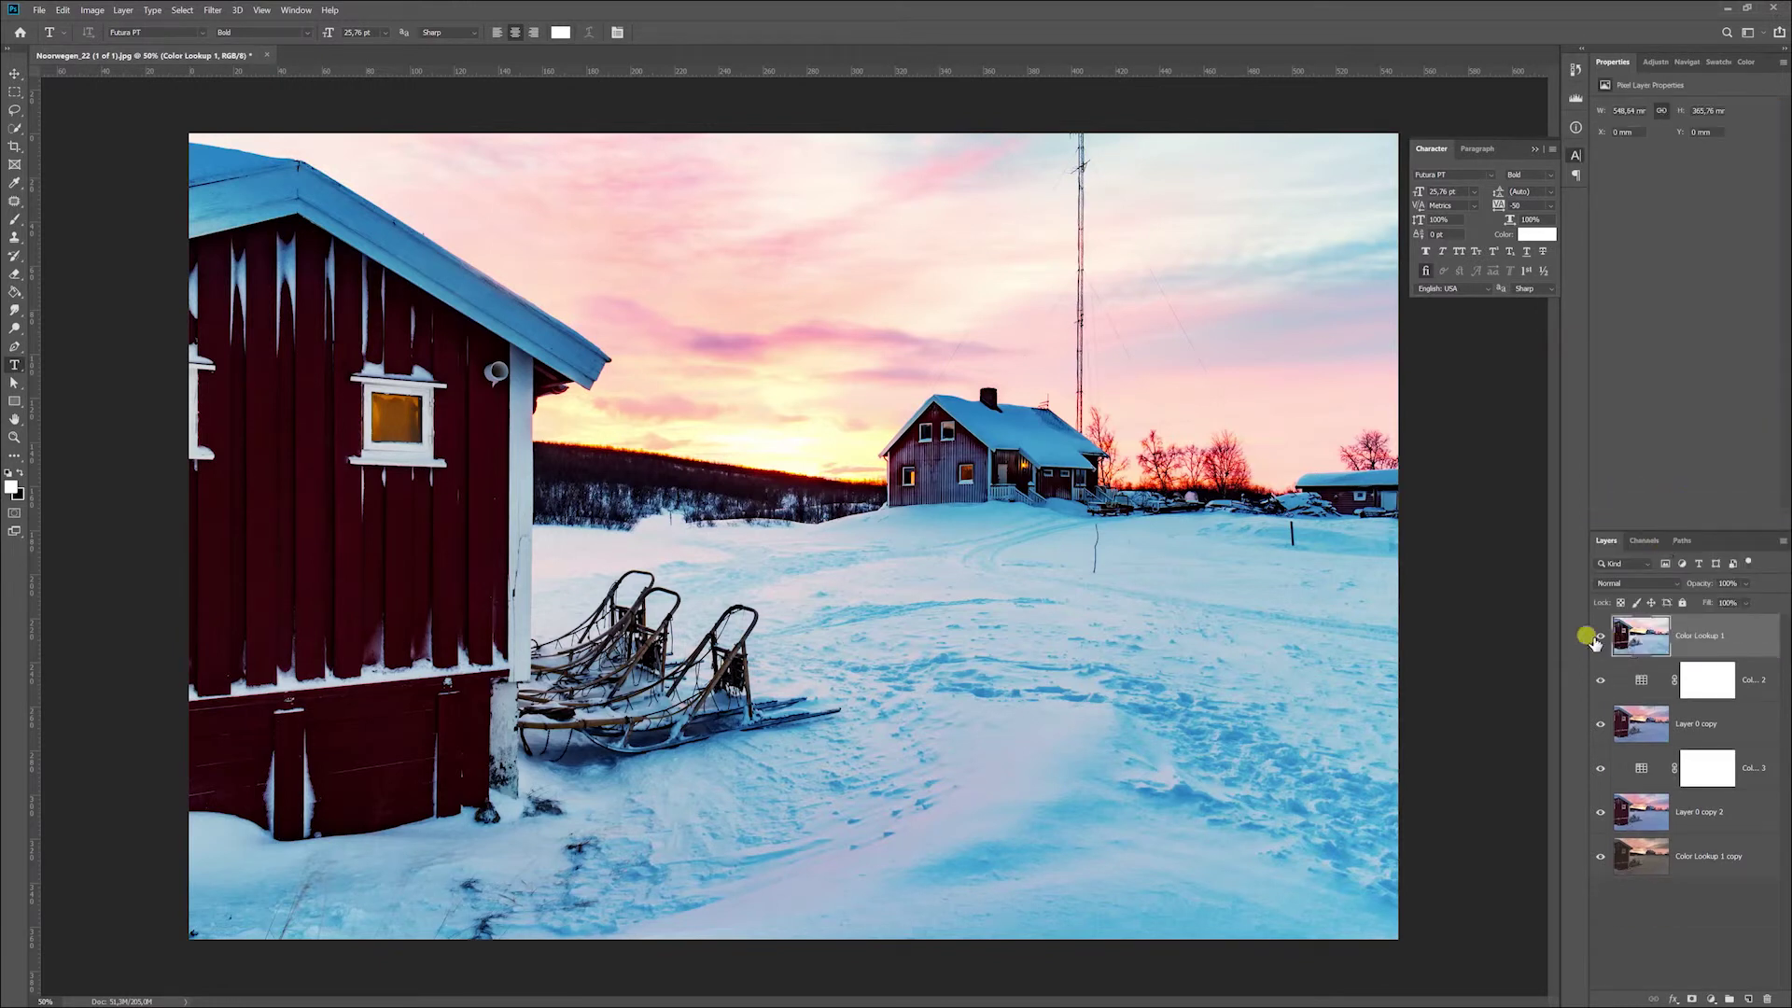
pyautogui.click(1599, 638)
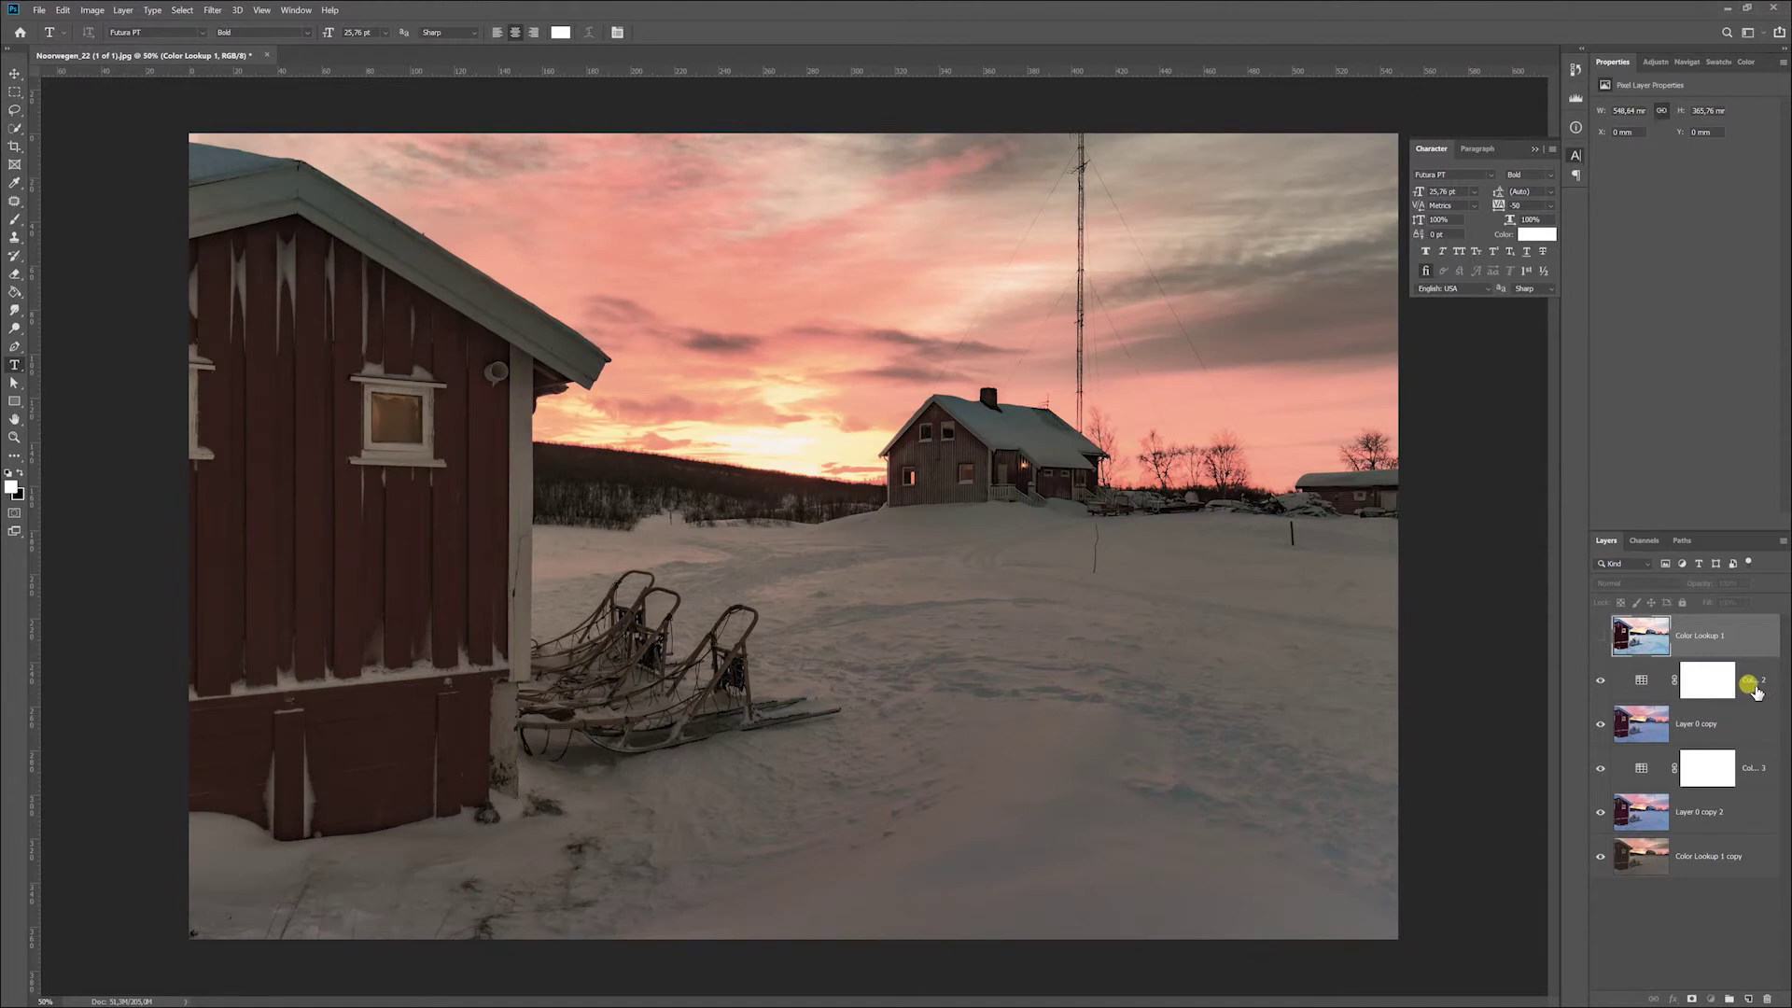
# Grade the second copy with Fuji ETERNA 250D, merge it into Color Lookup 1 copy 2, and hide it
pyautogui.click(1741, 726)
pyautogui.keyDown('shift'); pyautogui.click(1735, 686); pyautogui.keyUp('shift')
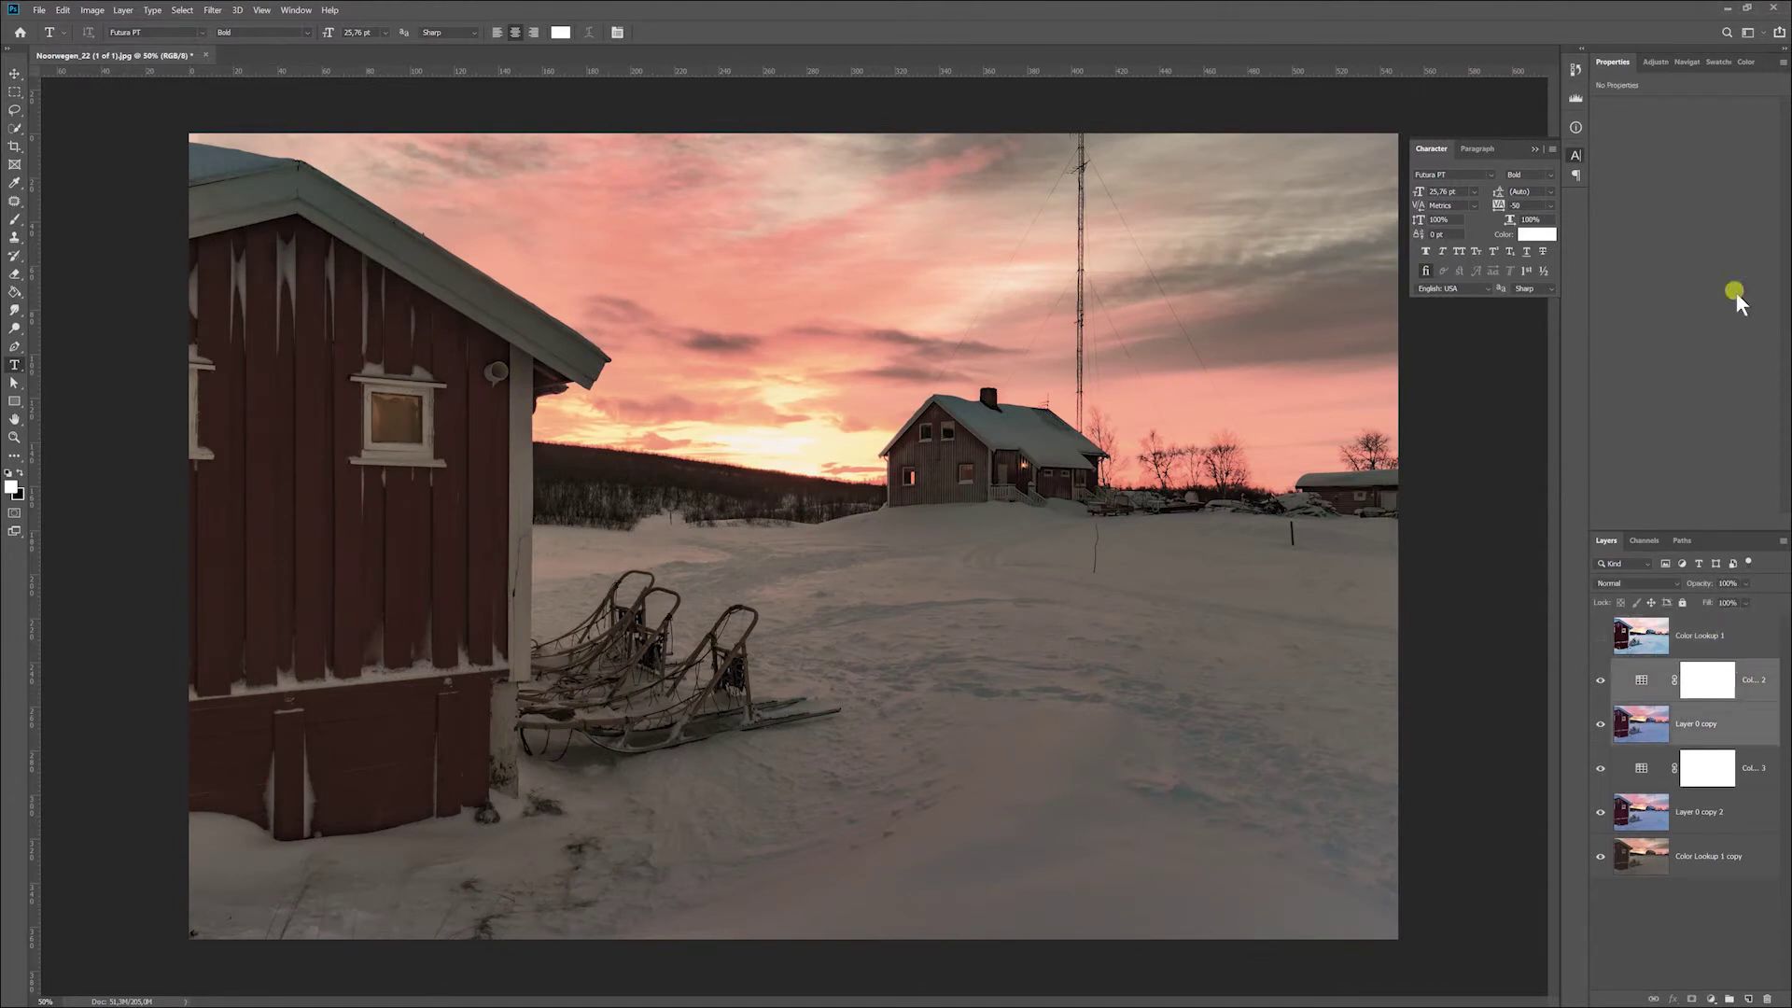
pyautogui.click(1732, 680)
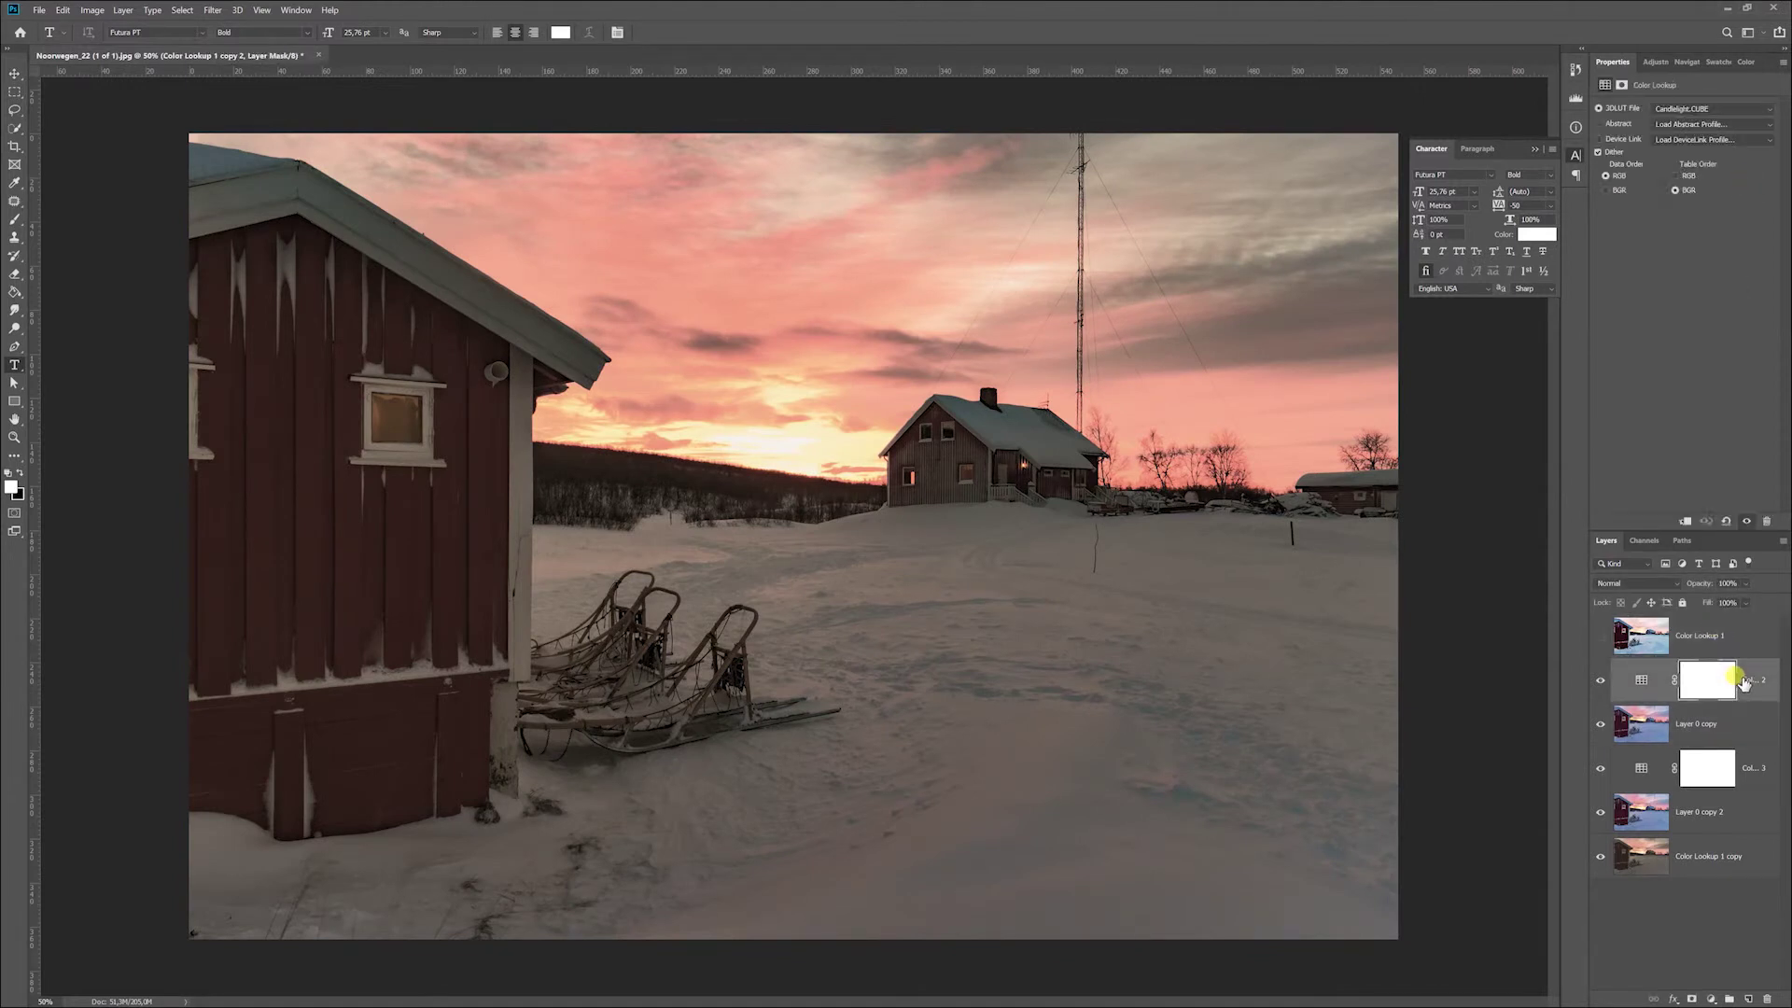
pyautogui.click(1711, 111)
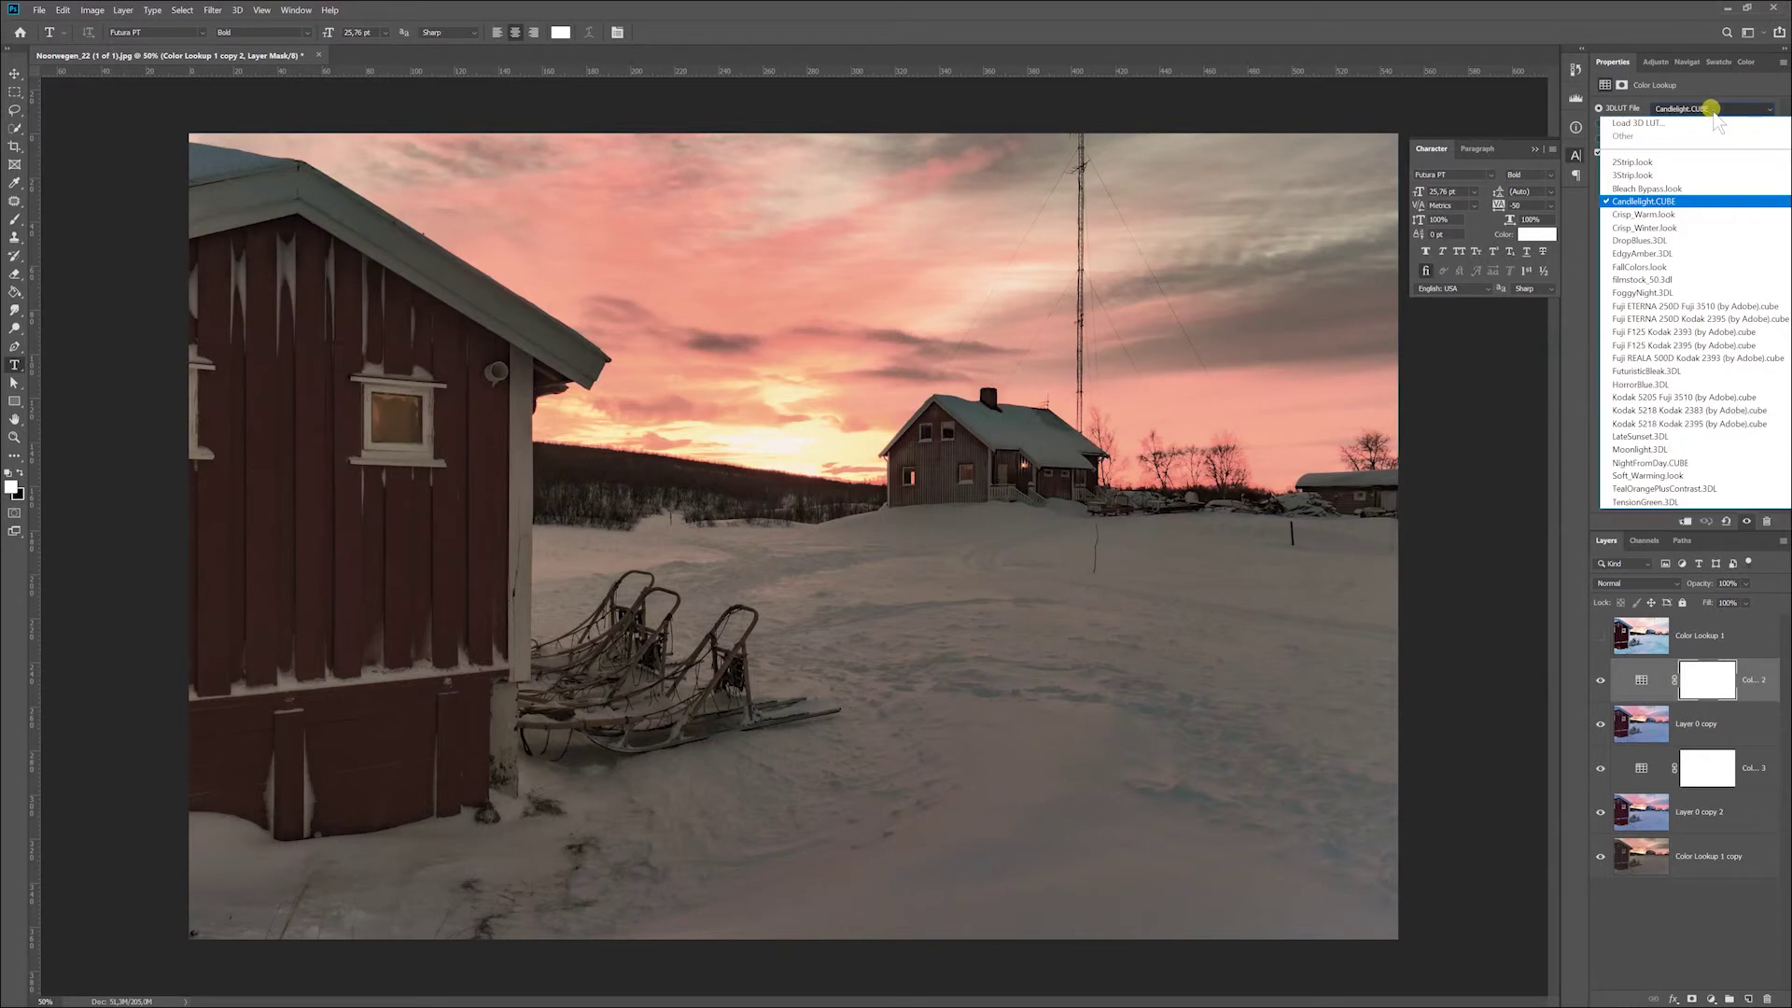
pyautogui.click(1684, 307)
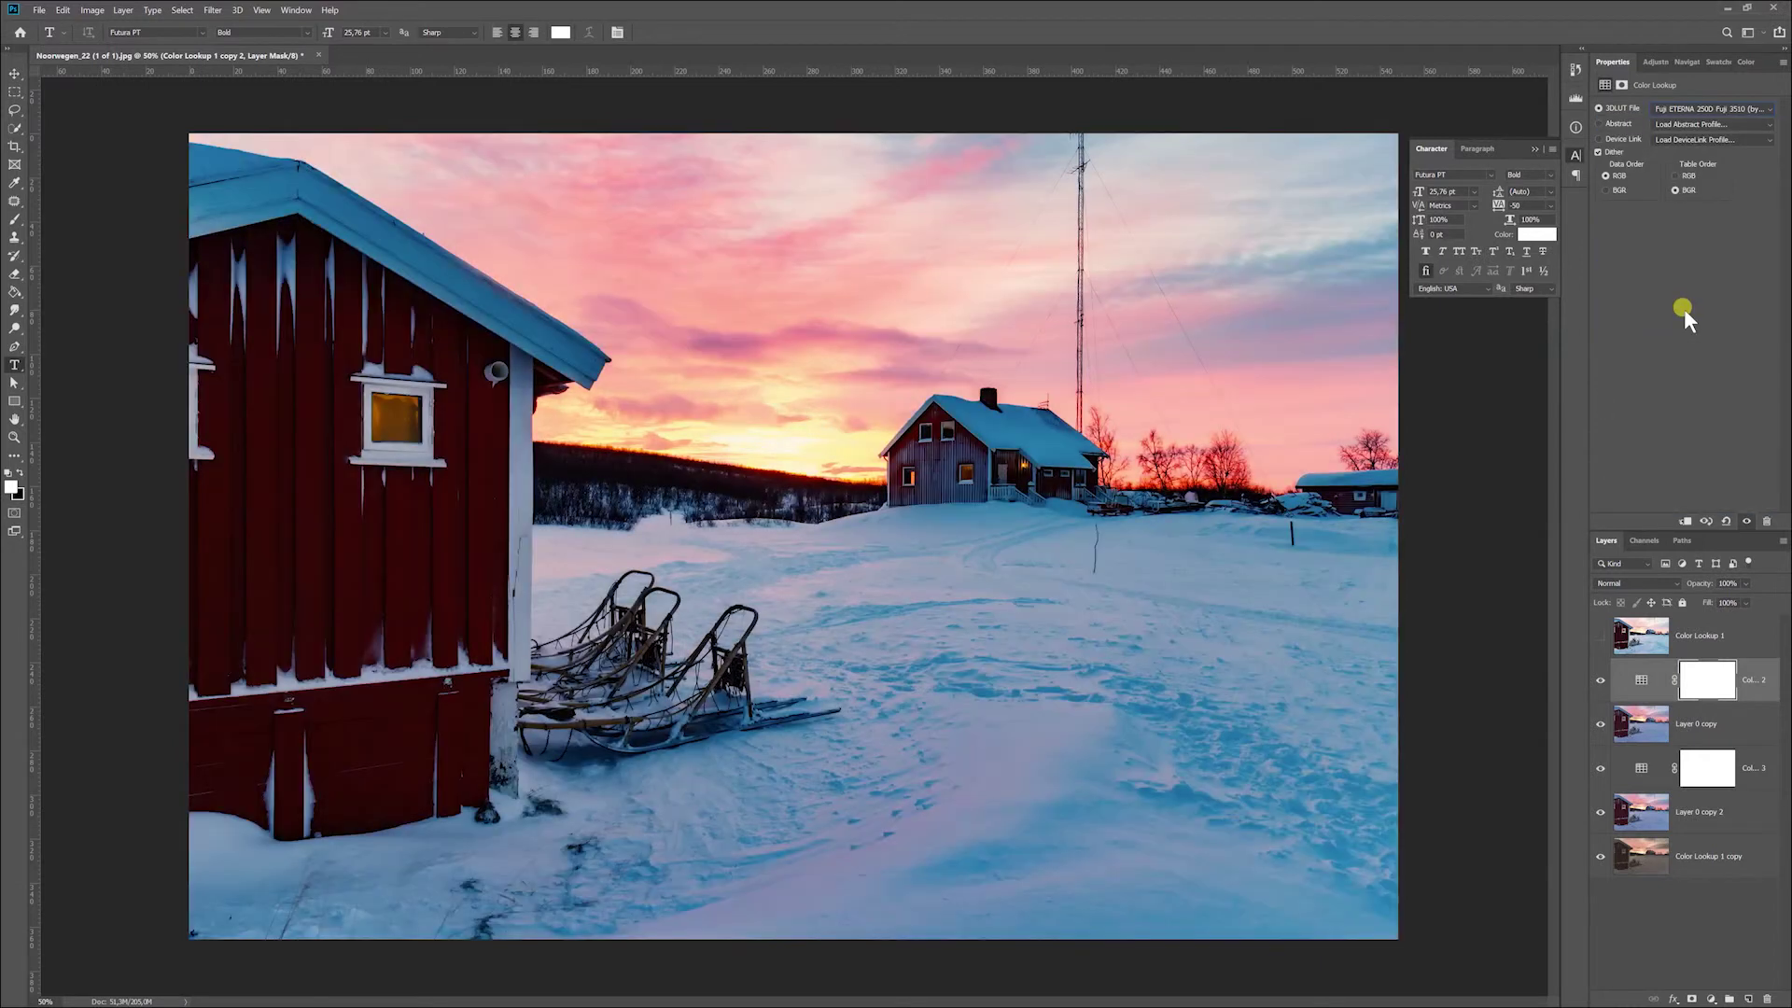
pyautogui.click(1747, 720)
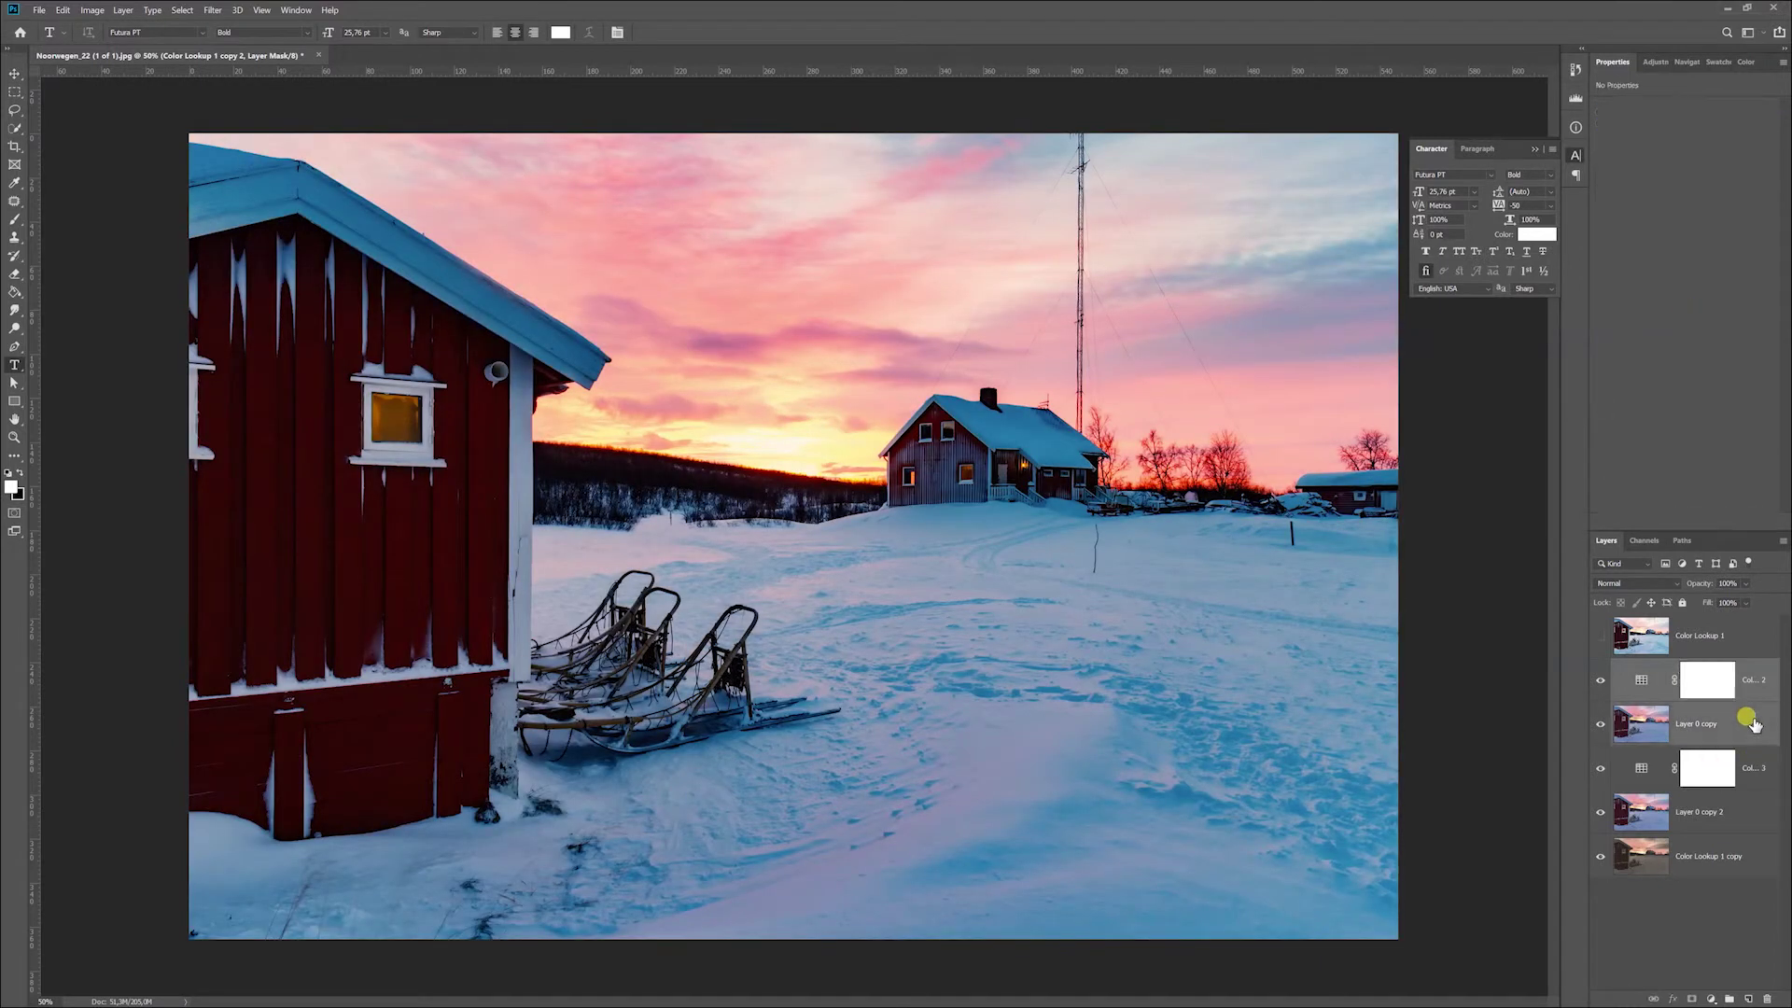
pyautogui.rightClick(1750, 720)
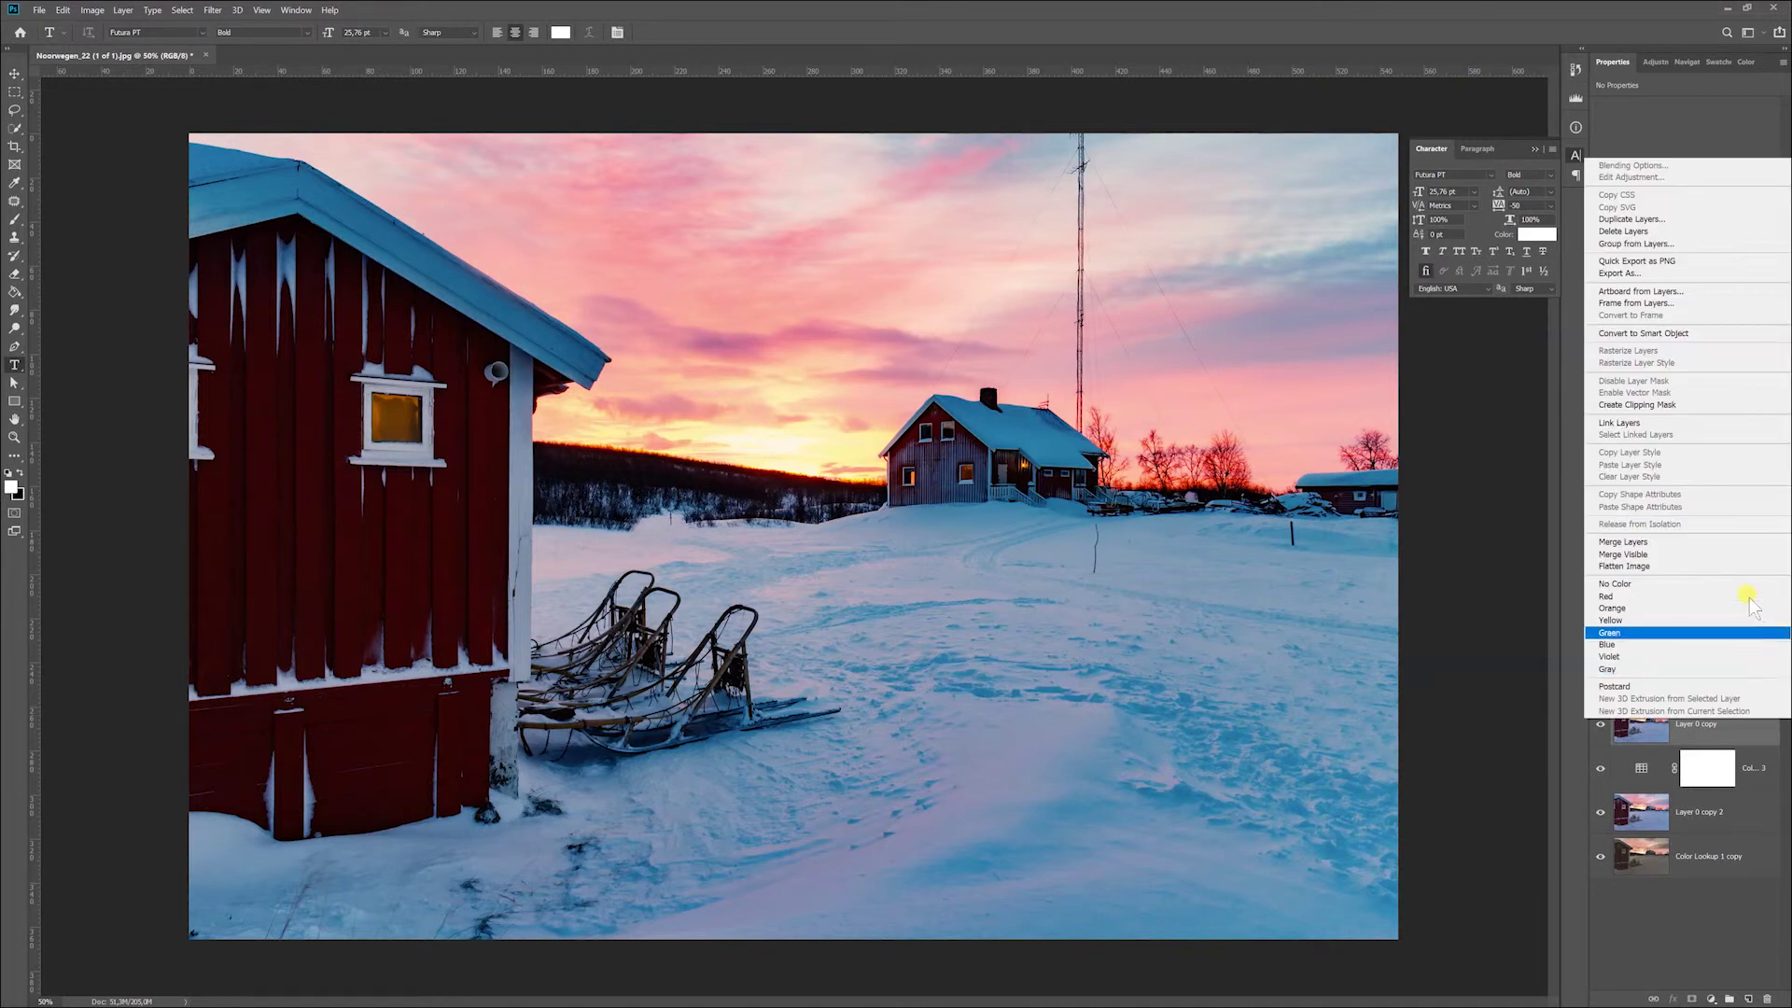
pyautogui.click(1734, 541)
pyautogui.click(1600, 676)
pyautogui.click(1748, 716)
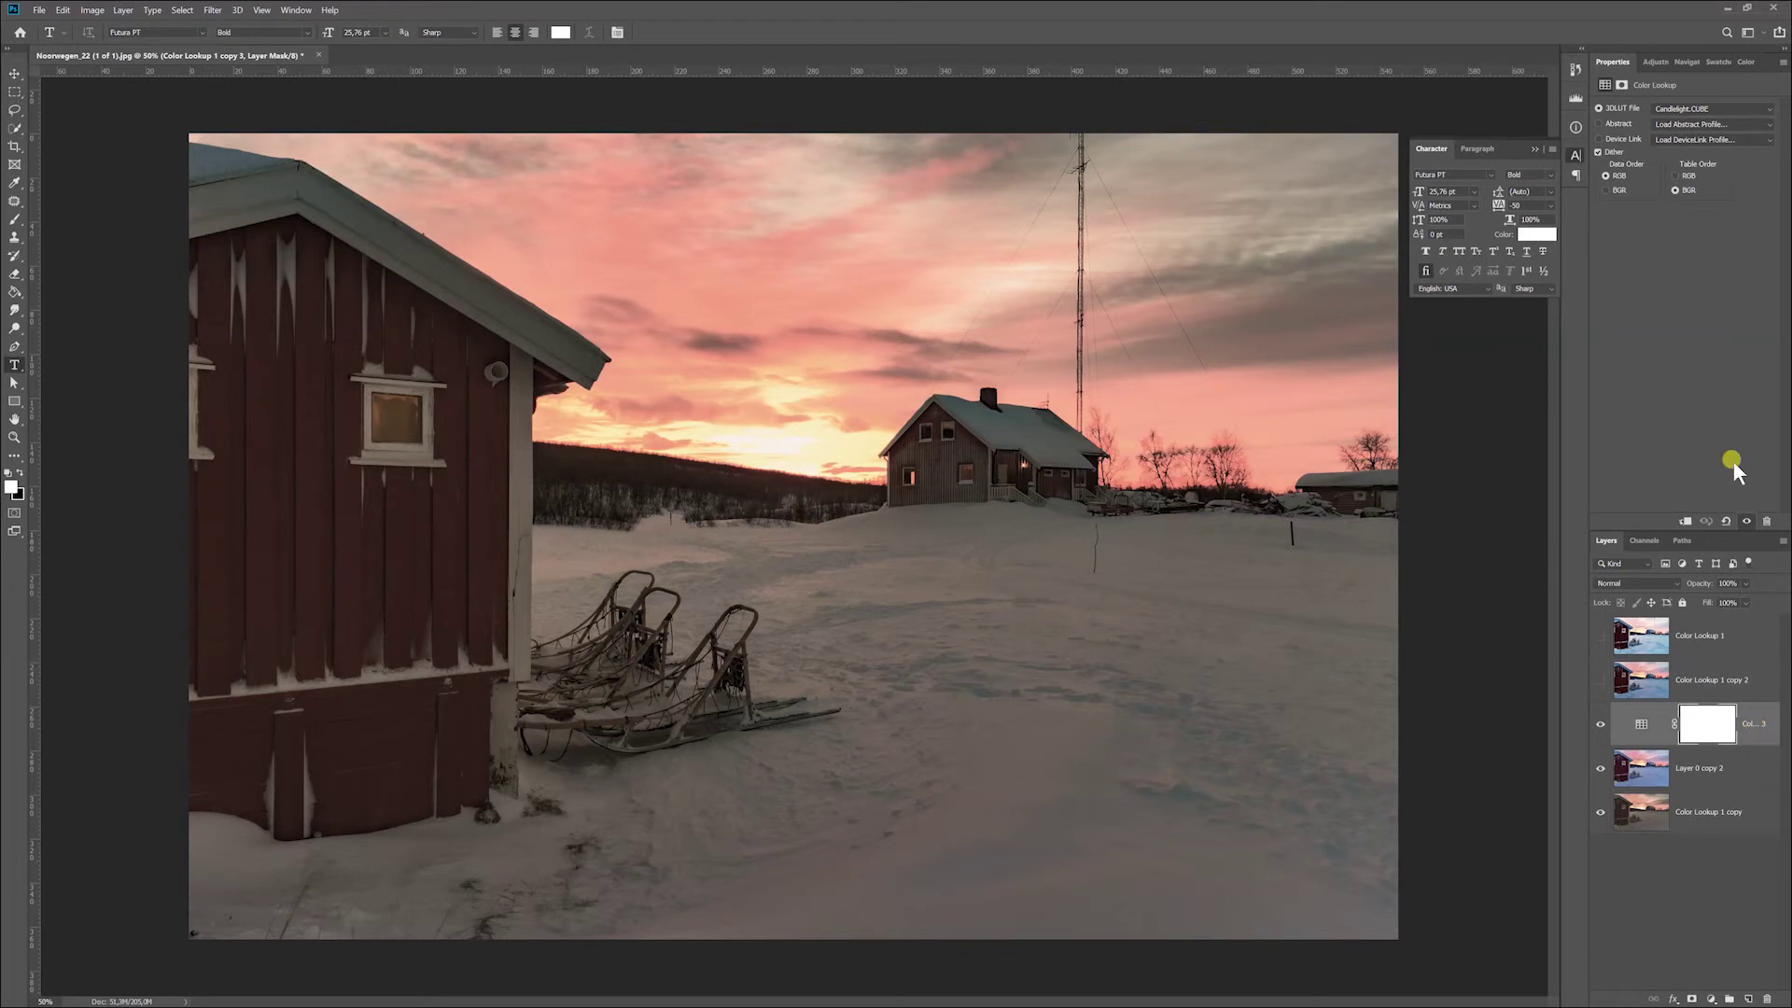
# Compare LUT looks, apply LateSunset.3DL, and merge it into Color Lookup 1 copy 3
pyautogui.click(1719, 107)
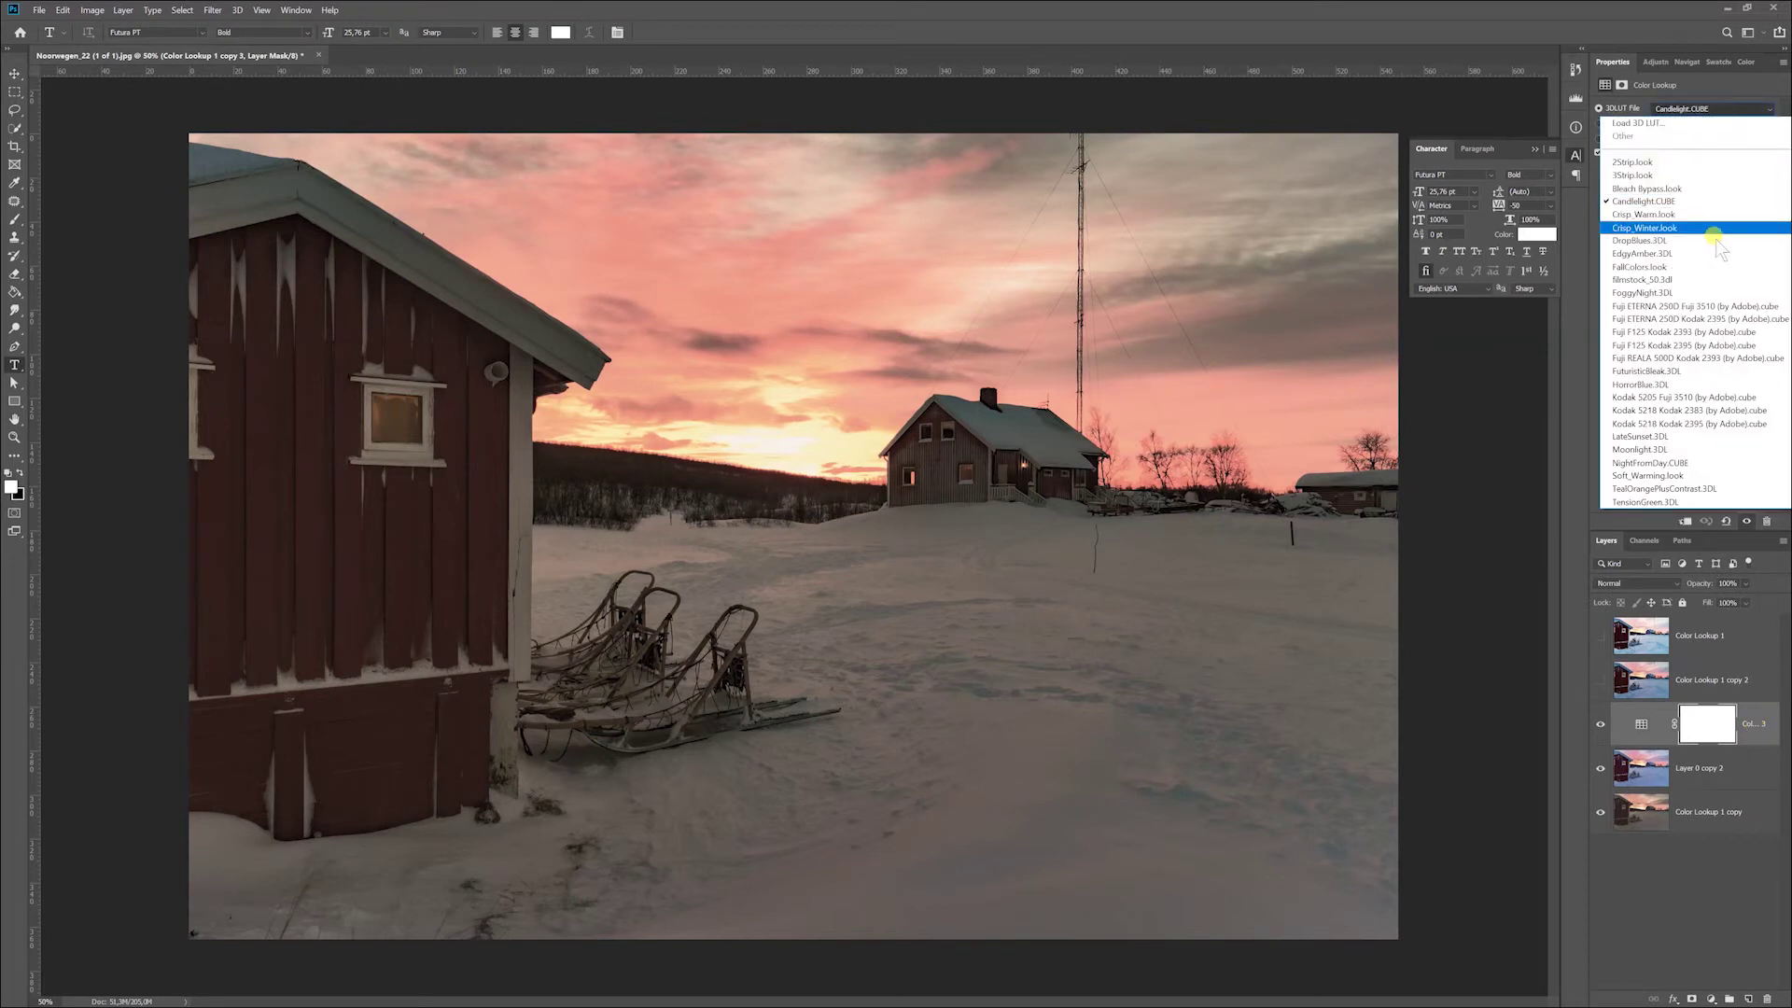
pyautogui.click(1694, 449)
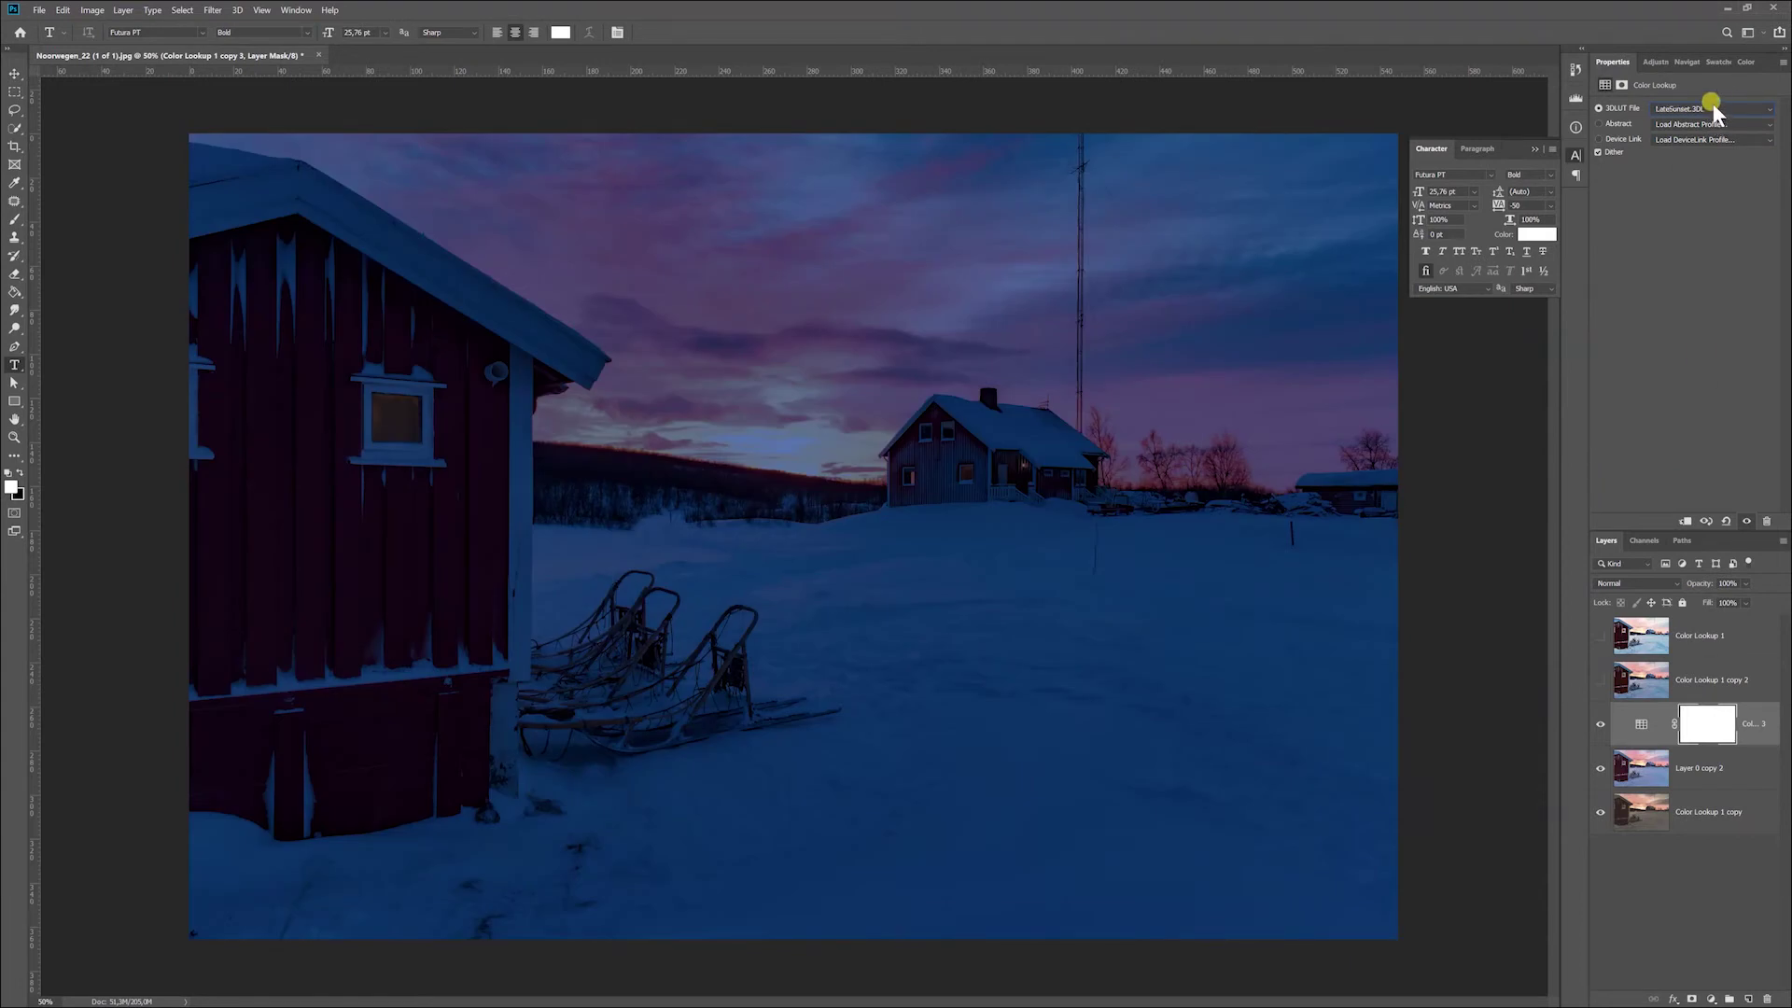
pyautogui.press('Down')
pyautogui.press('Down')
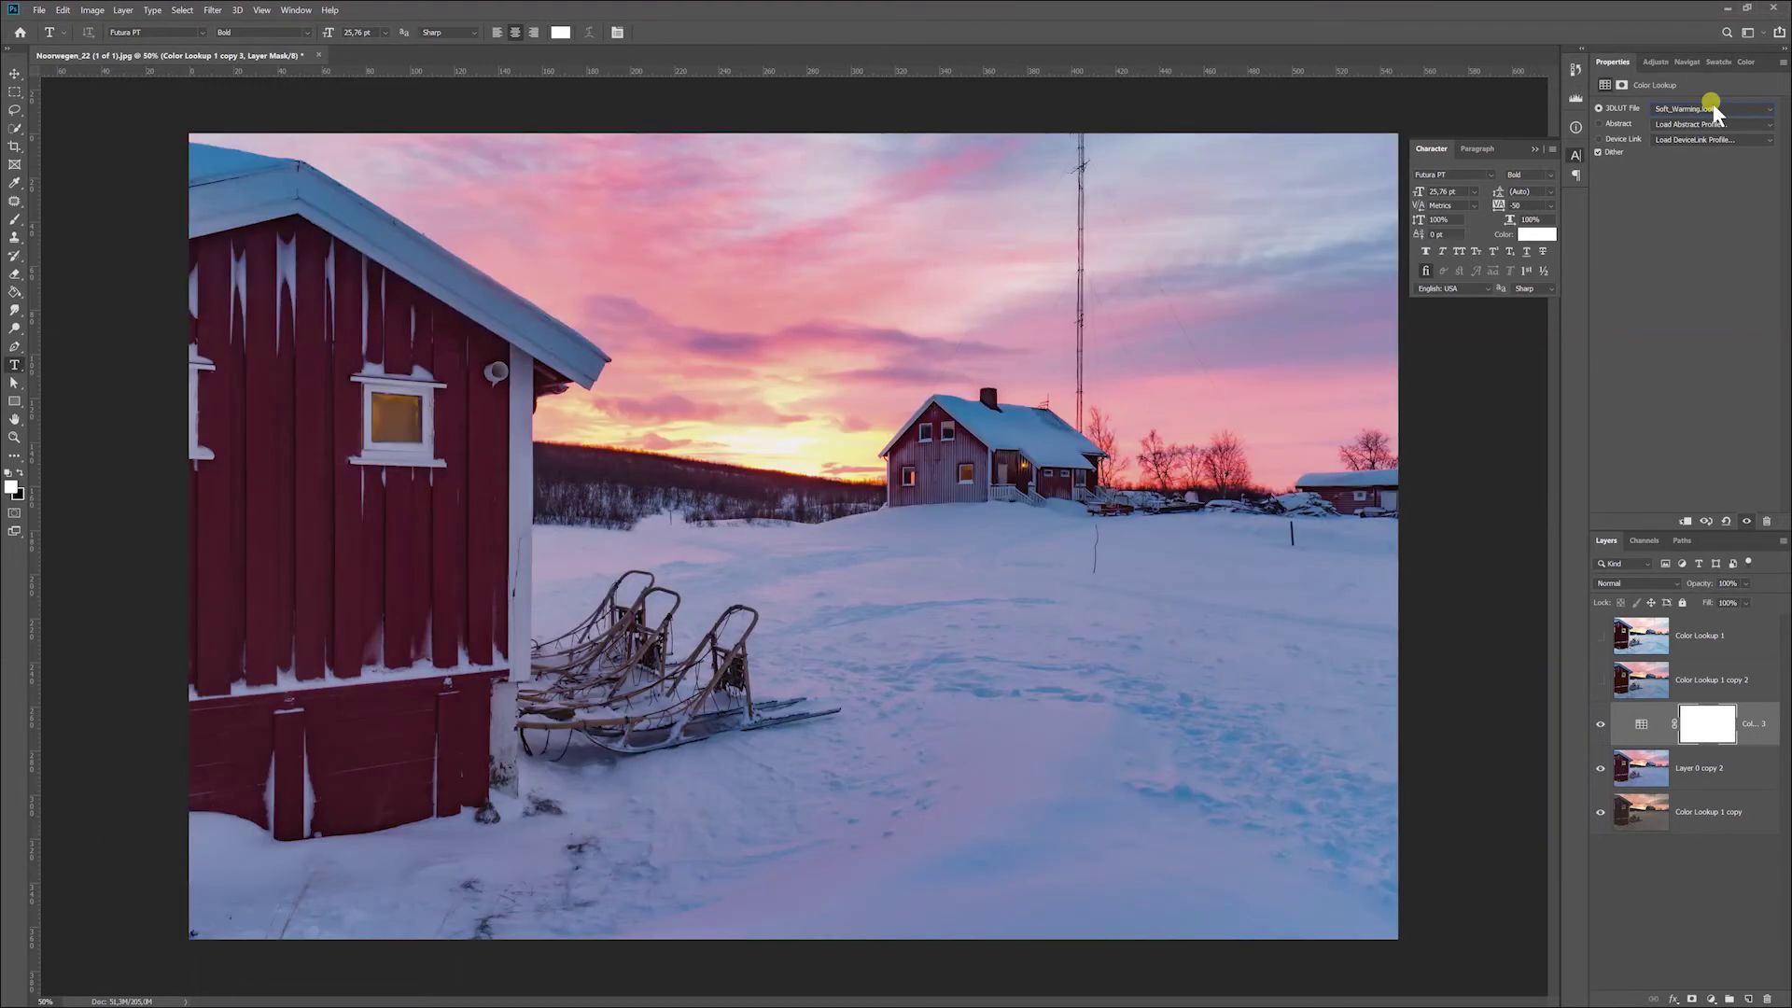
pyautogui.press('Up')
pyautogui.press('Up')
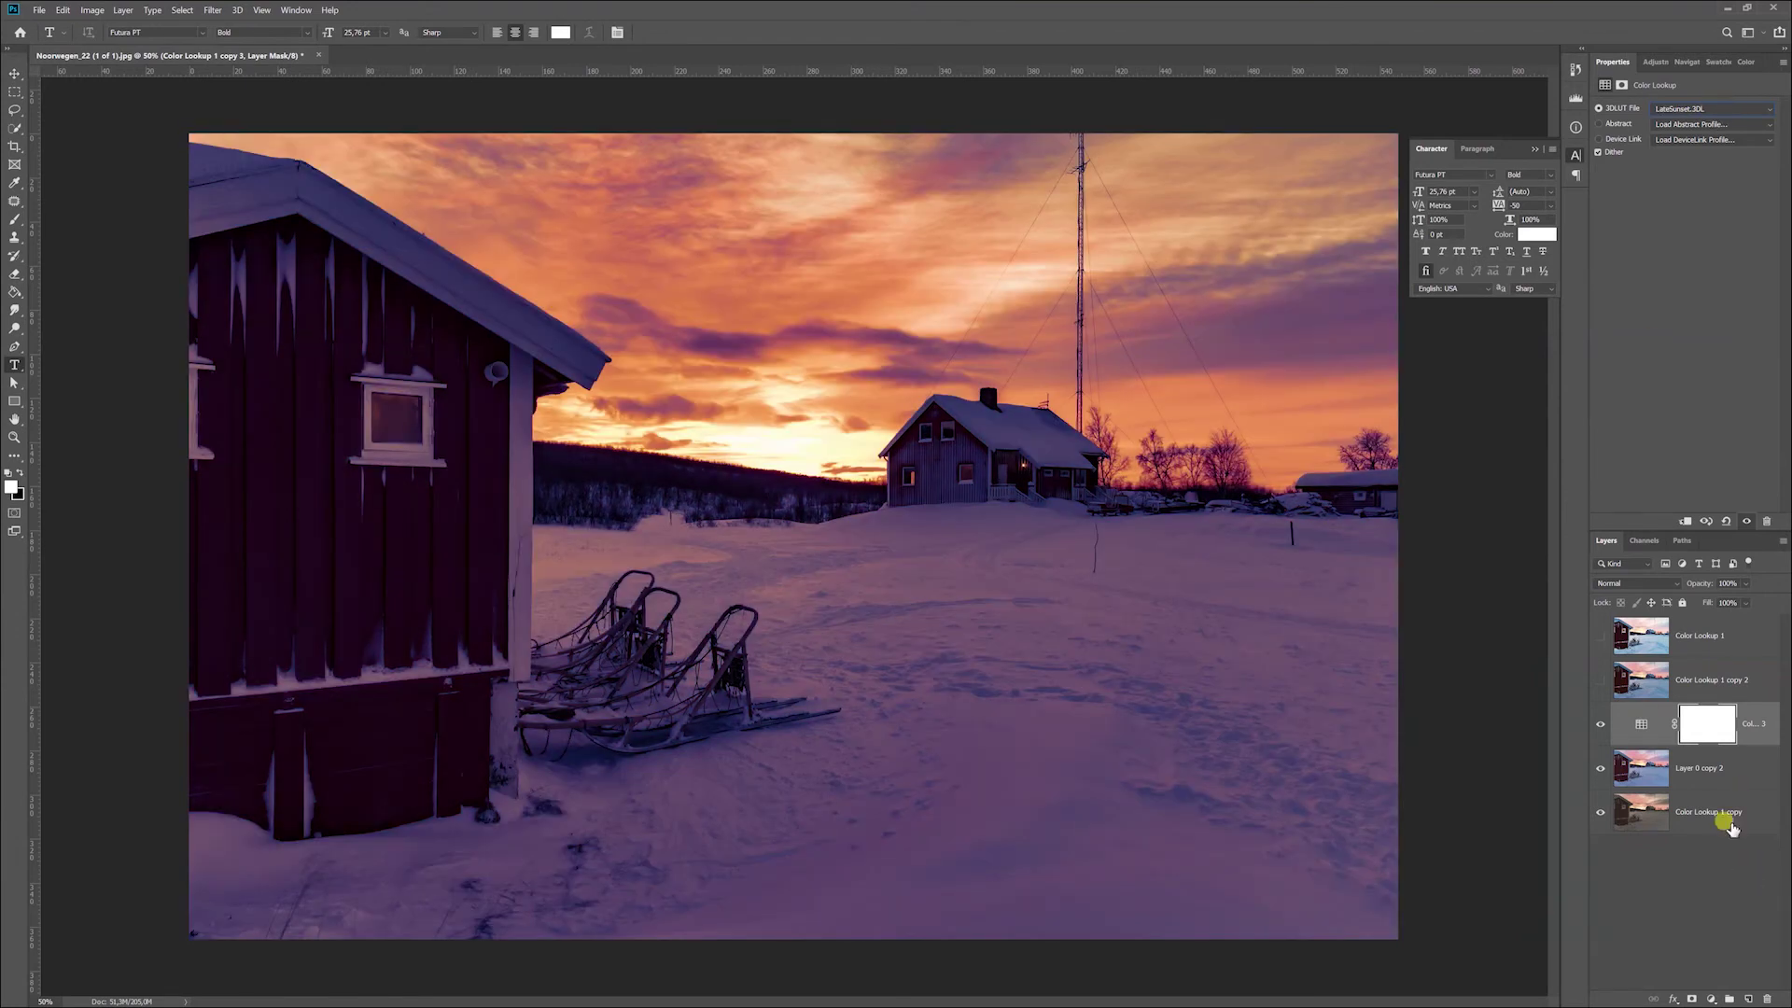
pyautogui.click(1728, 732)
pyautogui.click(1732, 774)
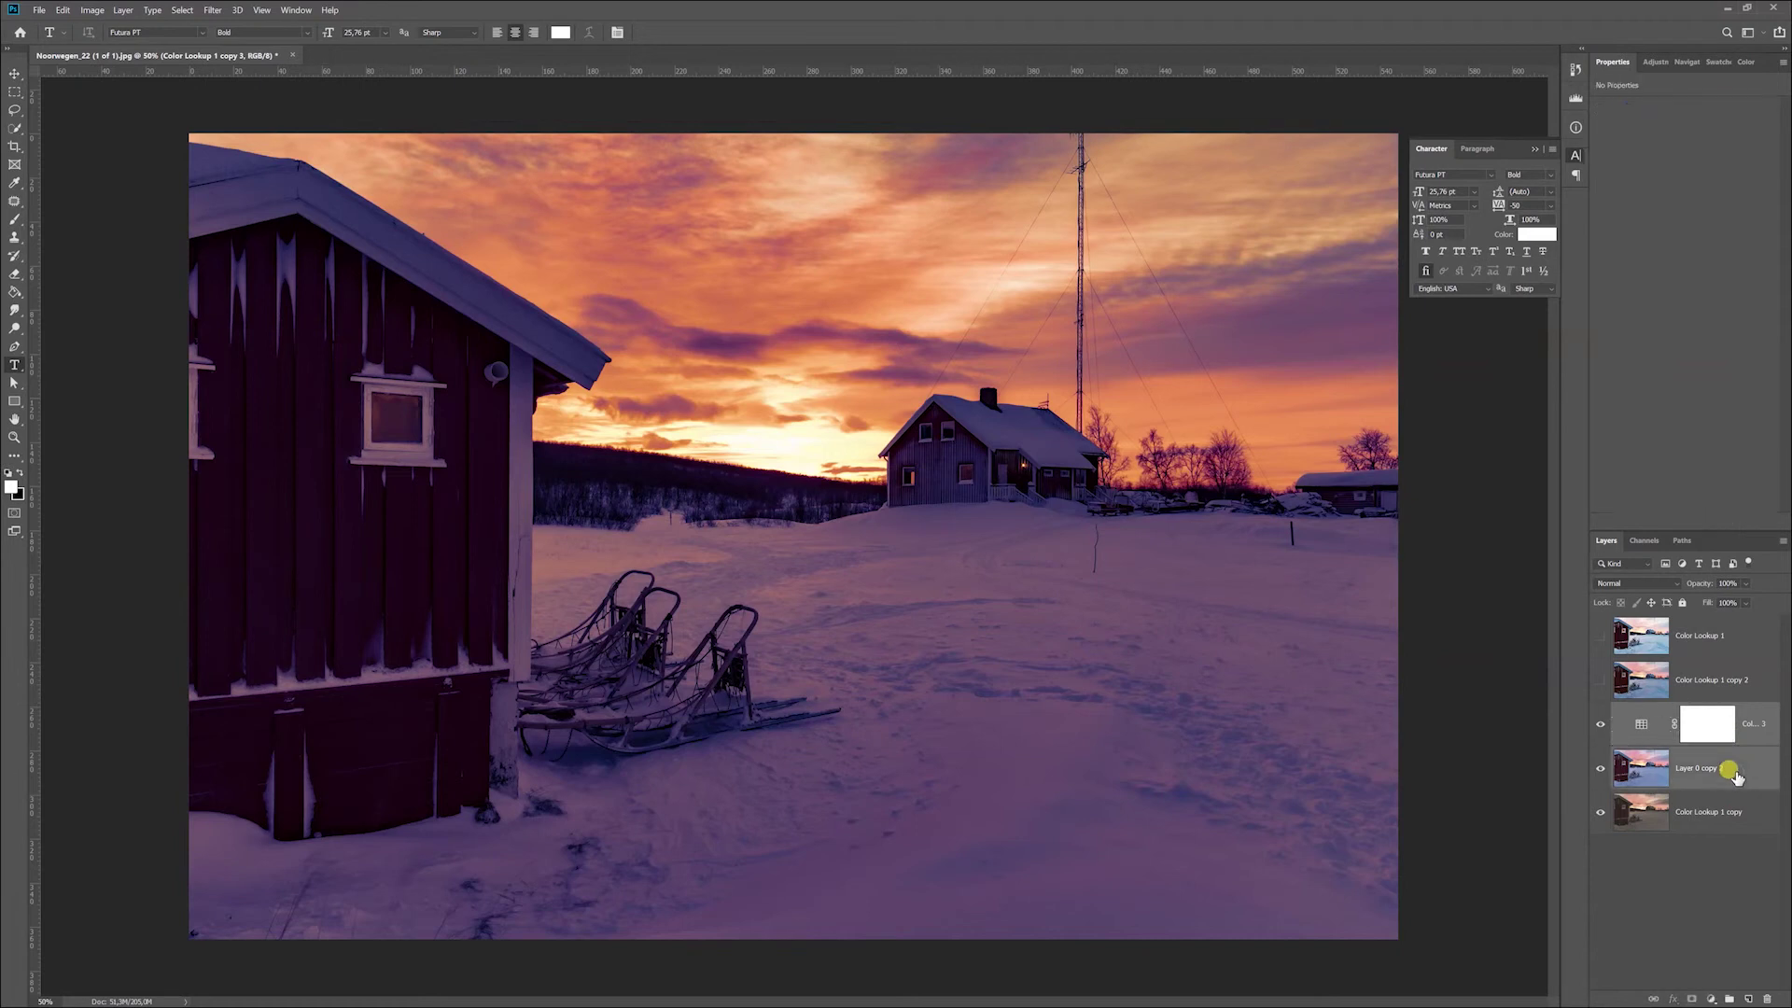
pyautogui.rightClick(1734, 770)
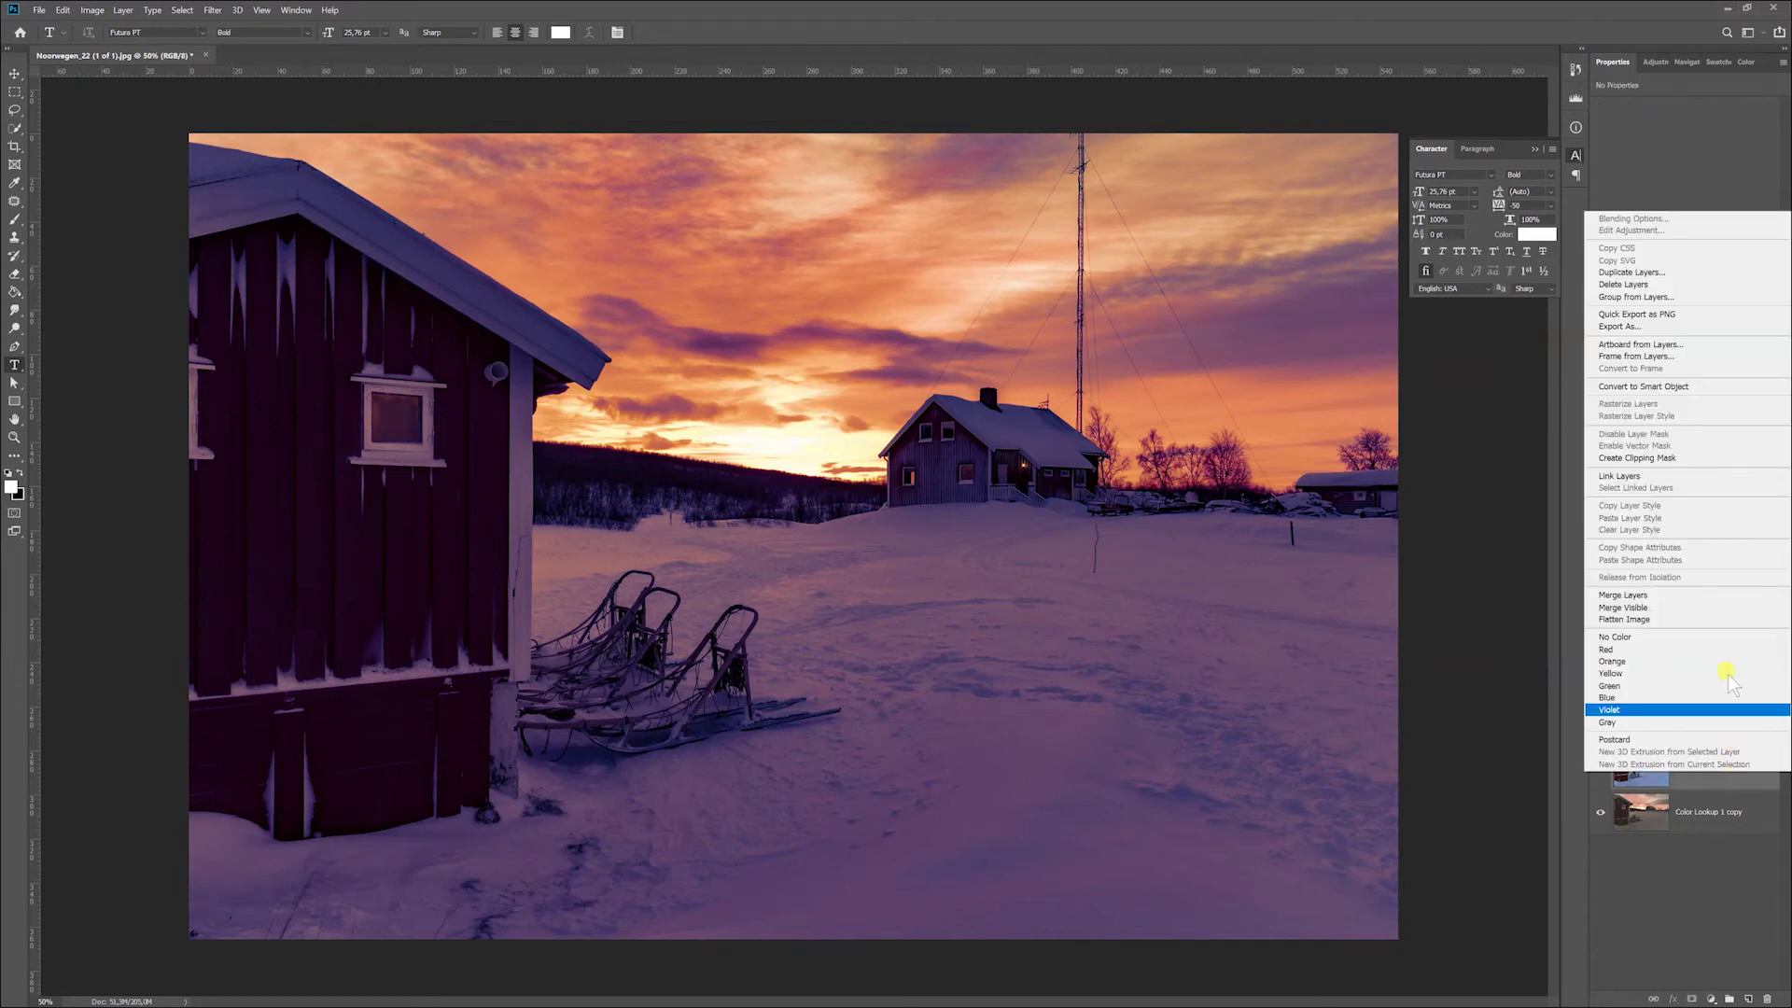
pyautogui.click(1720, 597)
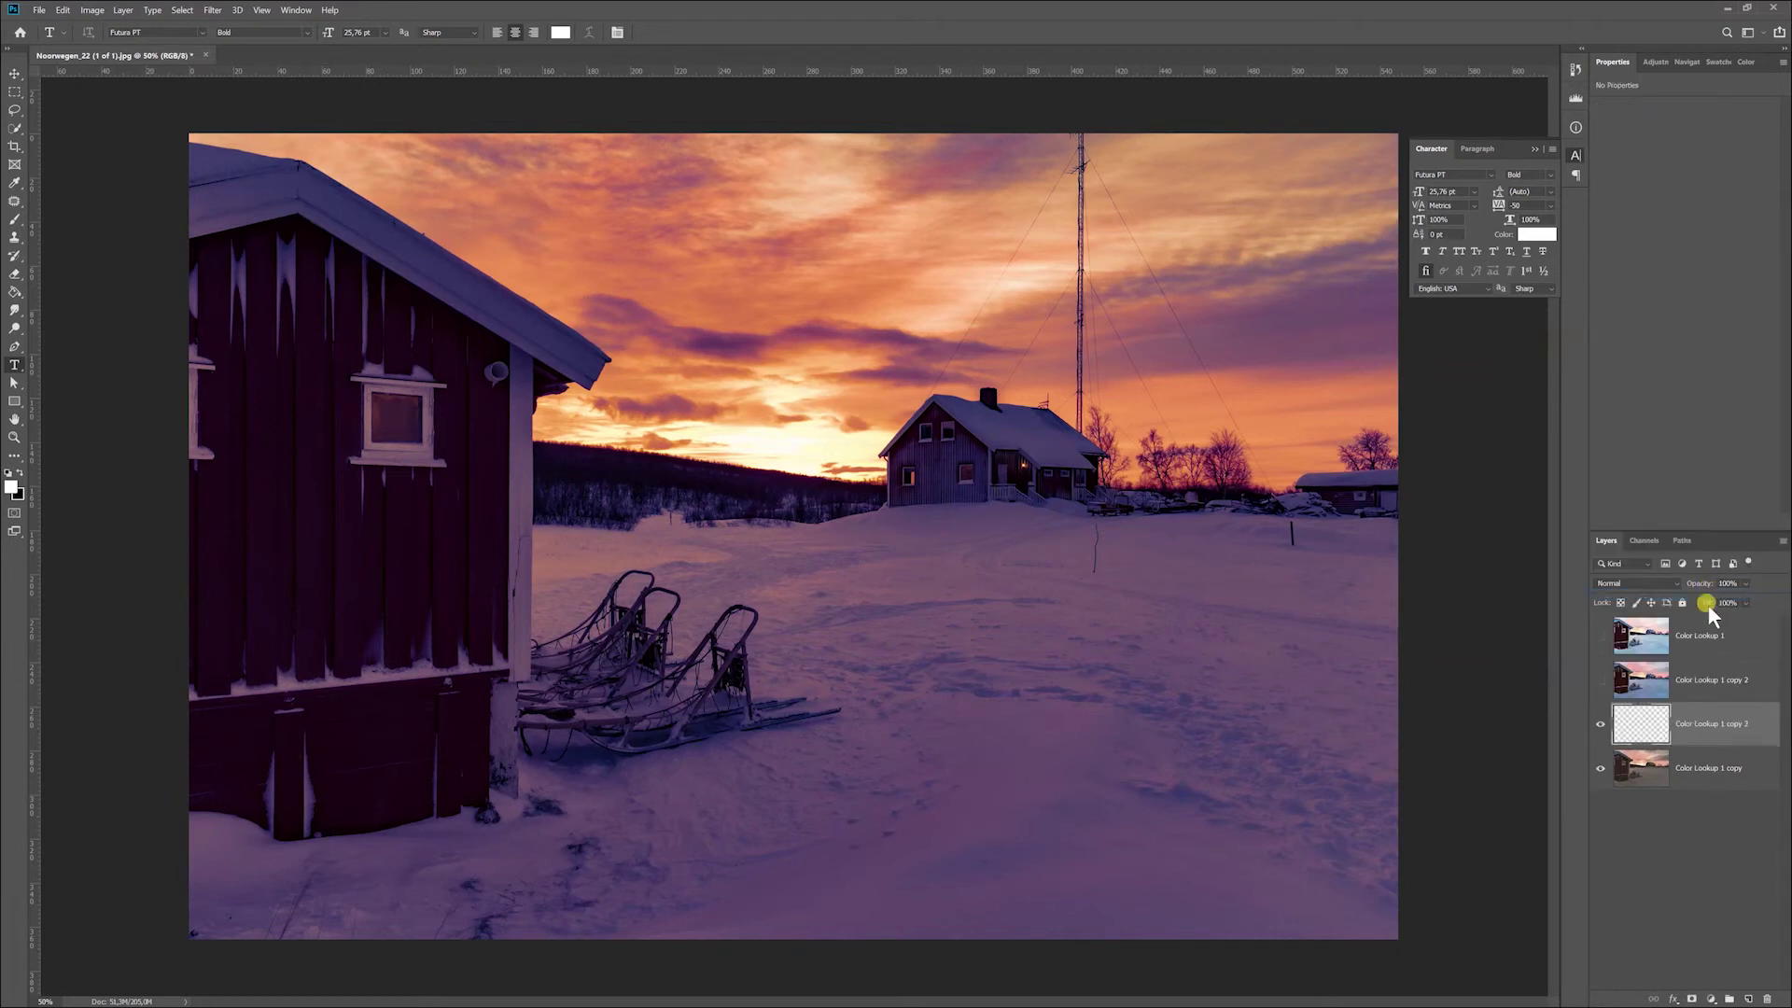
# Select all four graded layers, from the bottom up to Color Lookup 1, for export
pyautogui.click(1719, 840)
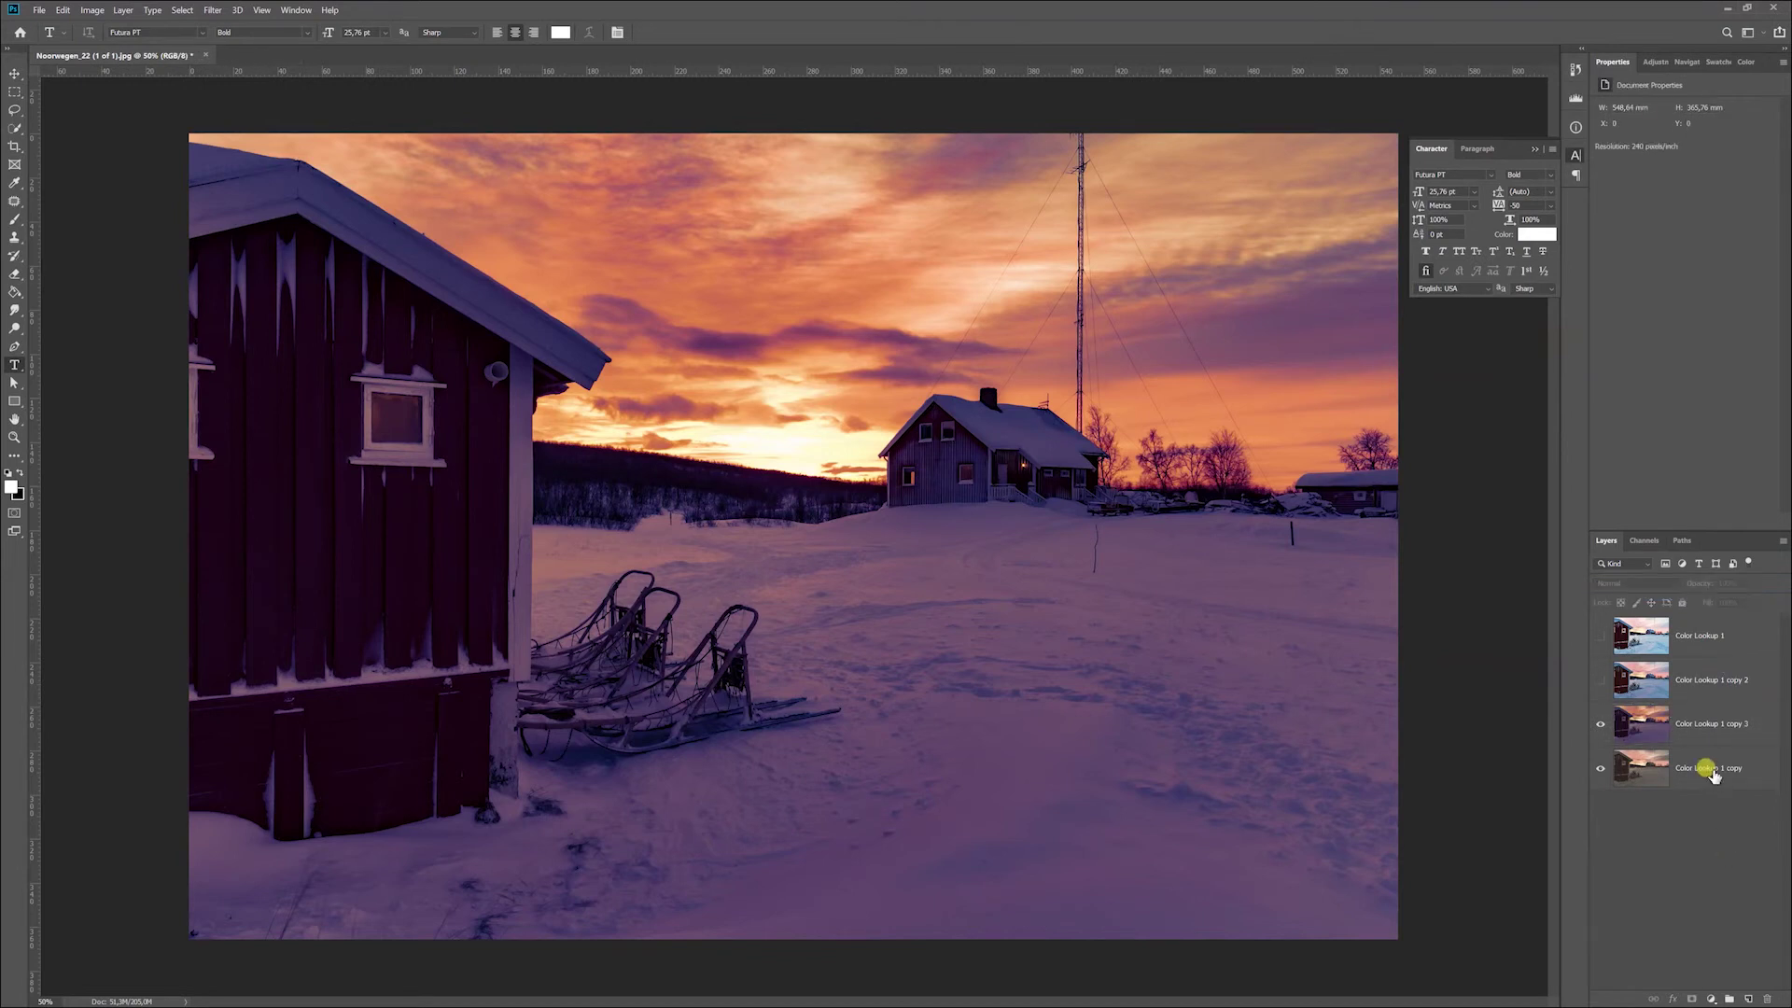
pyautogui.click(1713, 772)
pyautogui.keyDown('shift'); pyautogui.click(1726, 638); pyautogui.keyUp('shift')
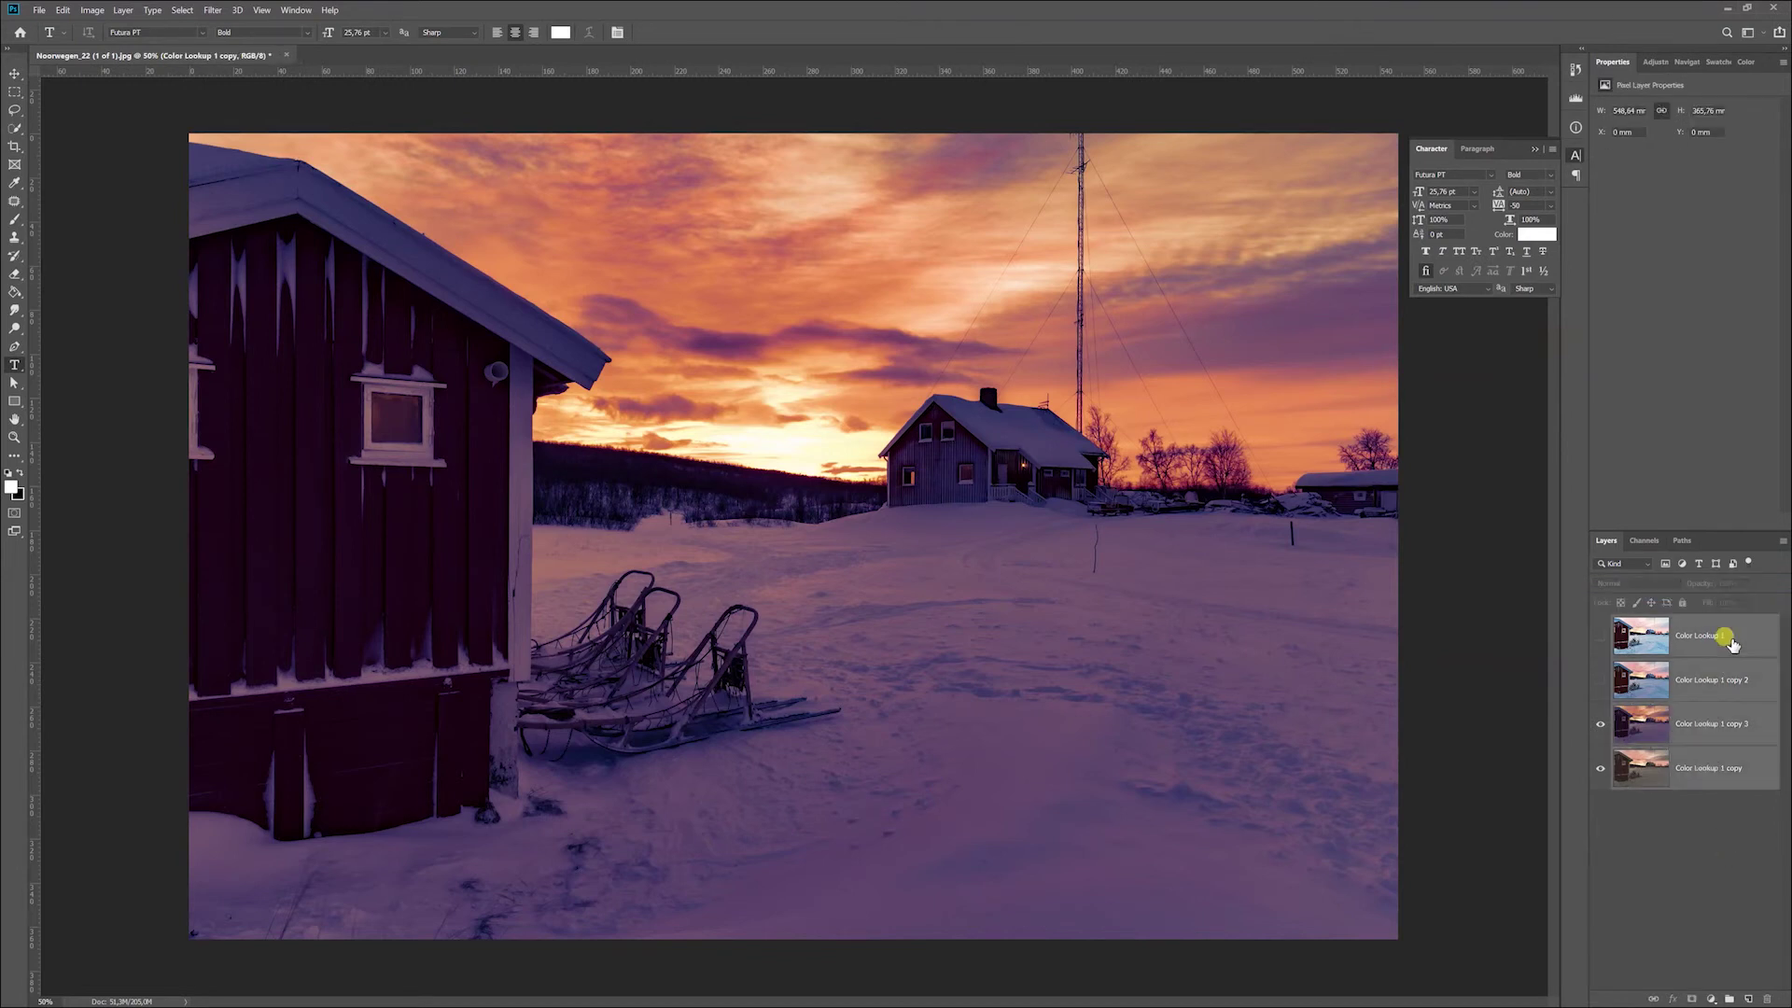
pyautogui.rightClick(1732, 644)
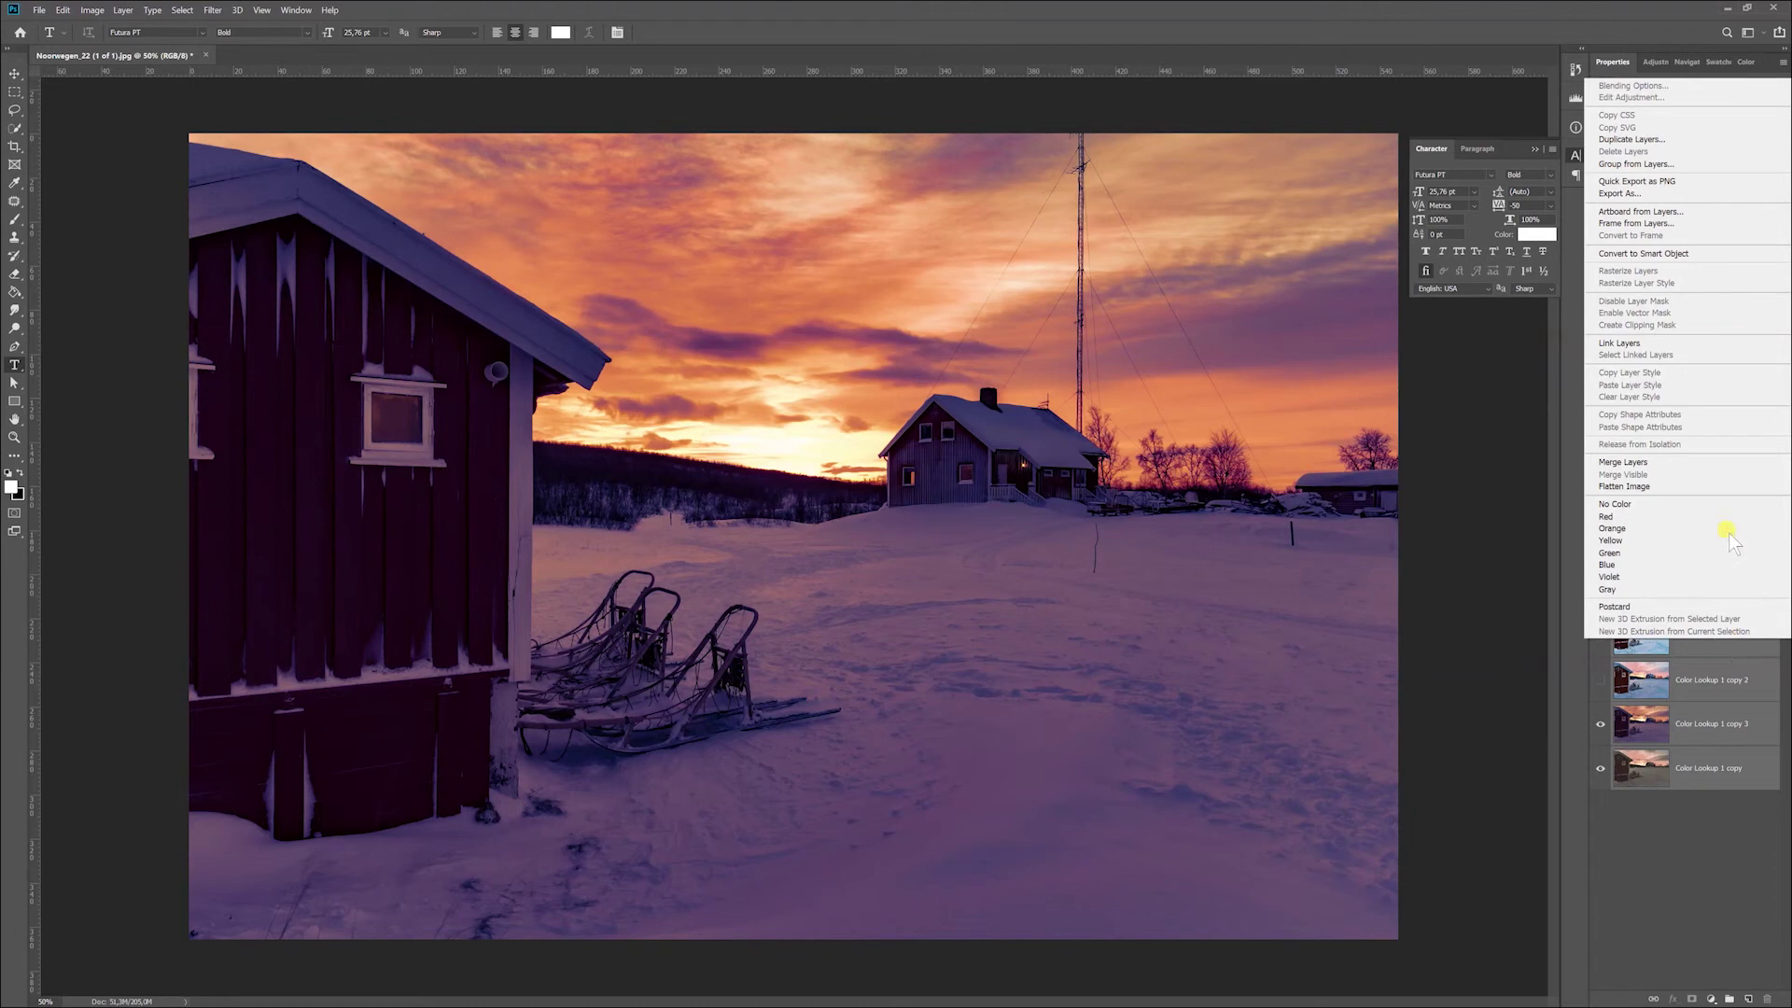
# Quick Export the four selected layers as separate PNGs into the chosen export folder
pyautogui.click(1691, 185)
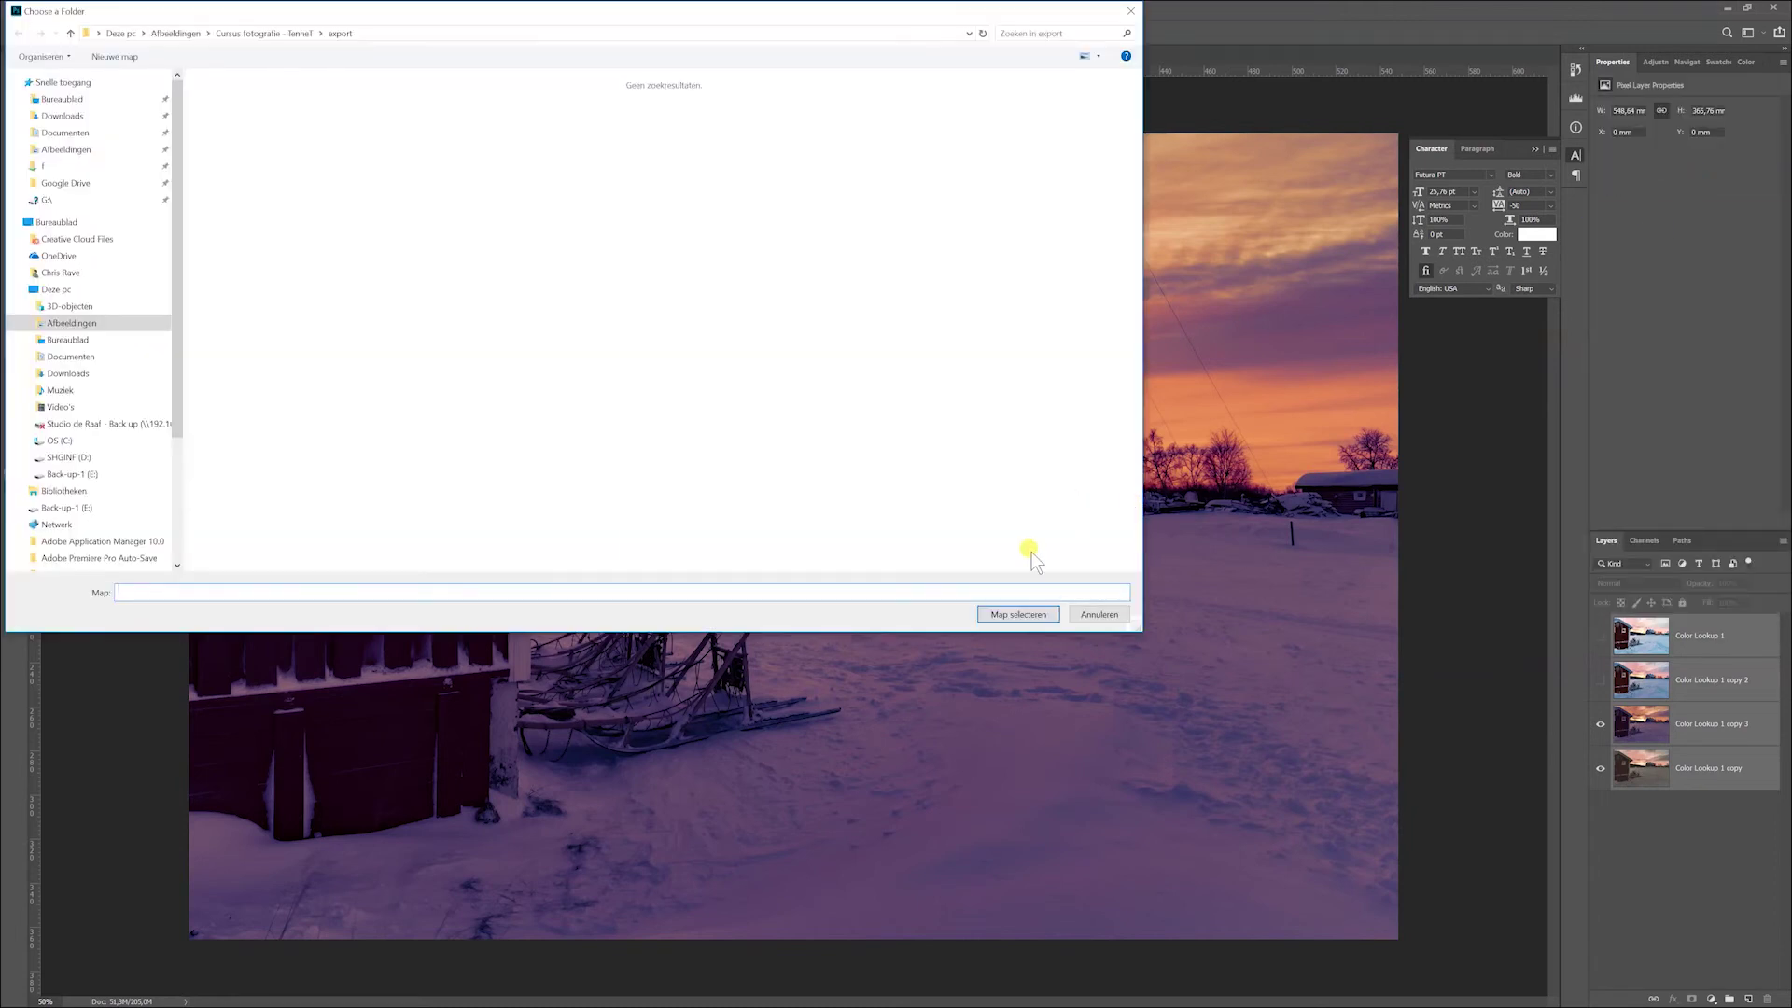
pyautogui.click(1018, 614)
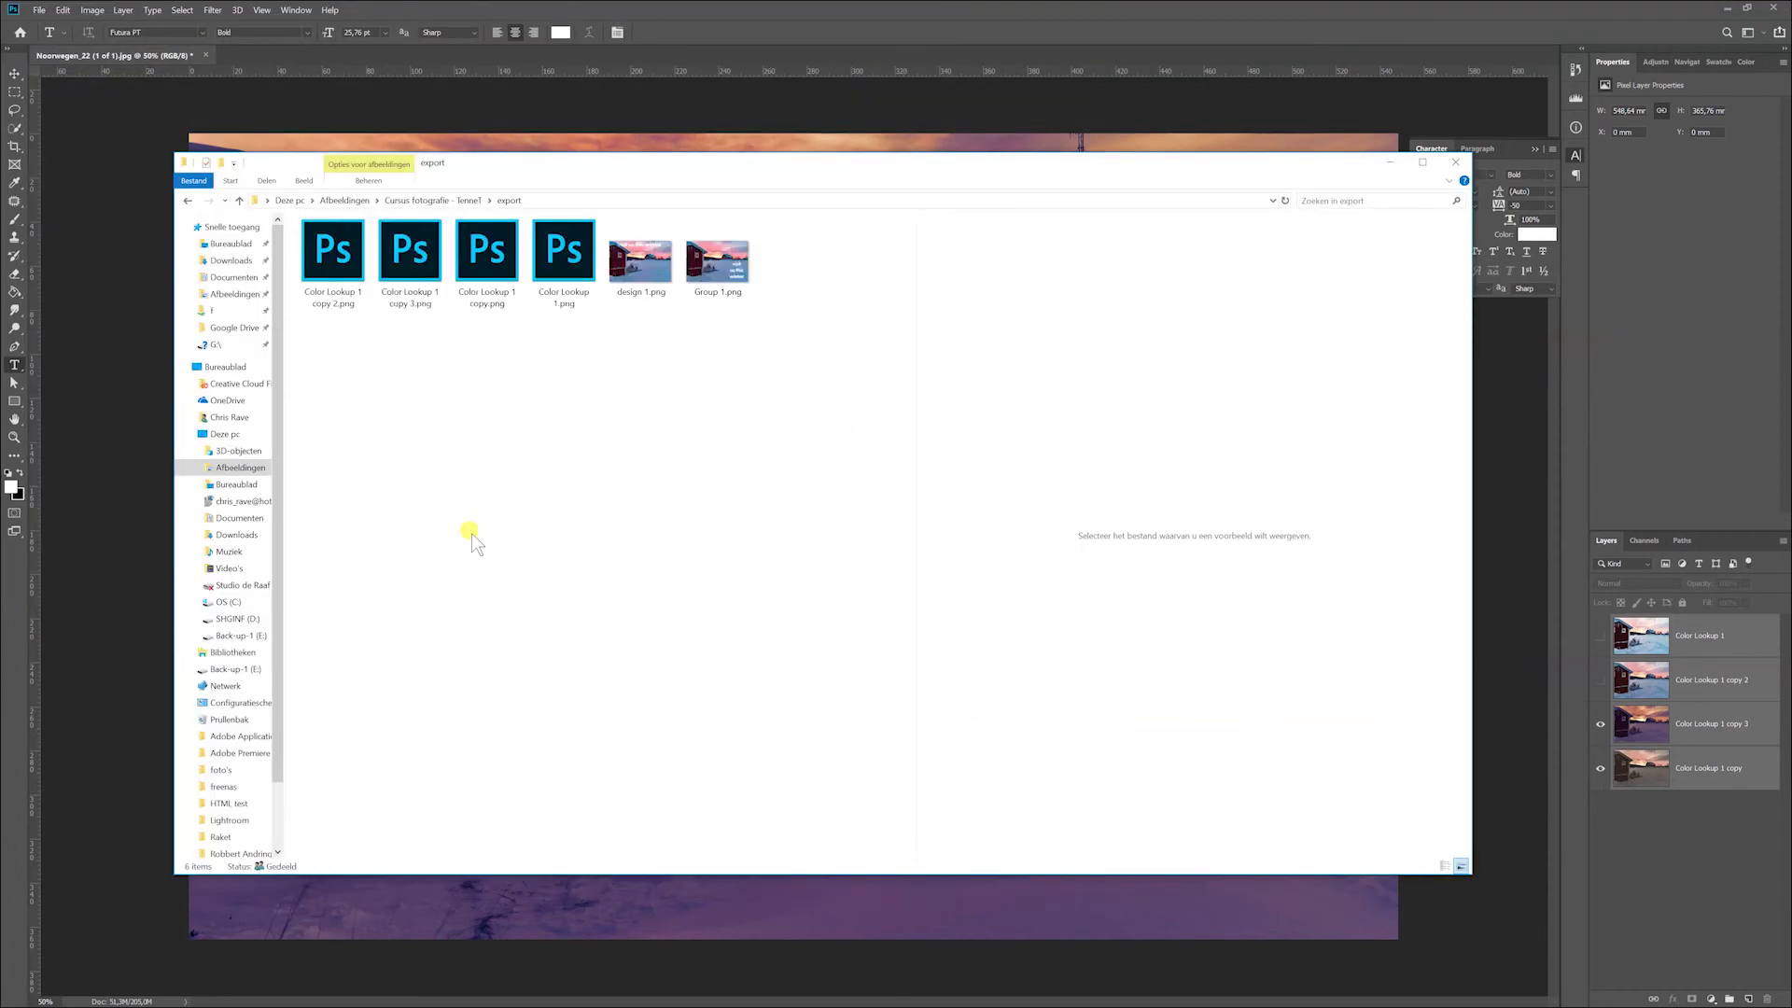
# Preview Color Lookup 1 copy 3.png, Color Lookup 1 copy.png and Color Lookup 1.png
pyautogui.click(409, 264)
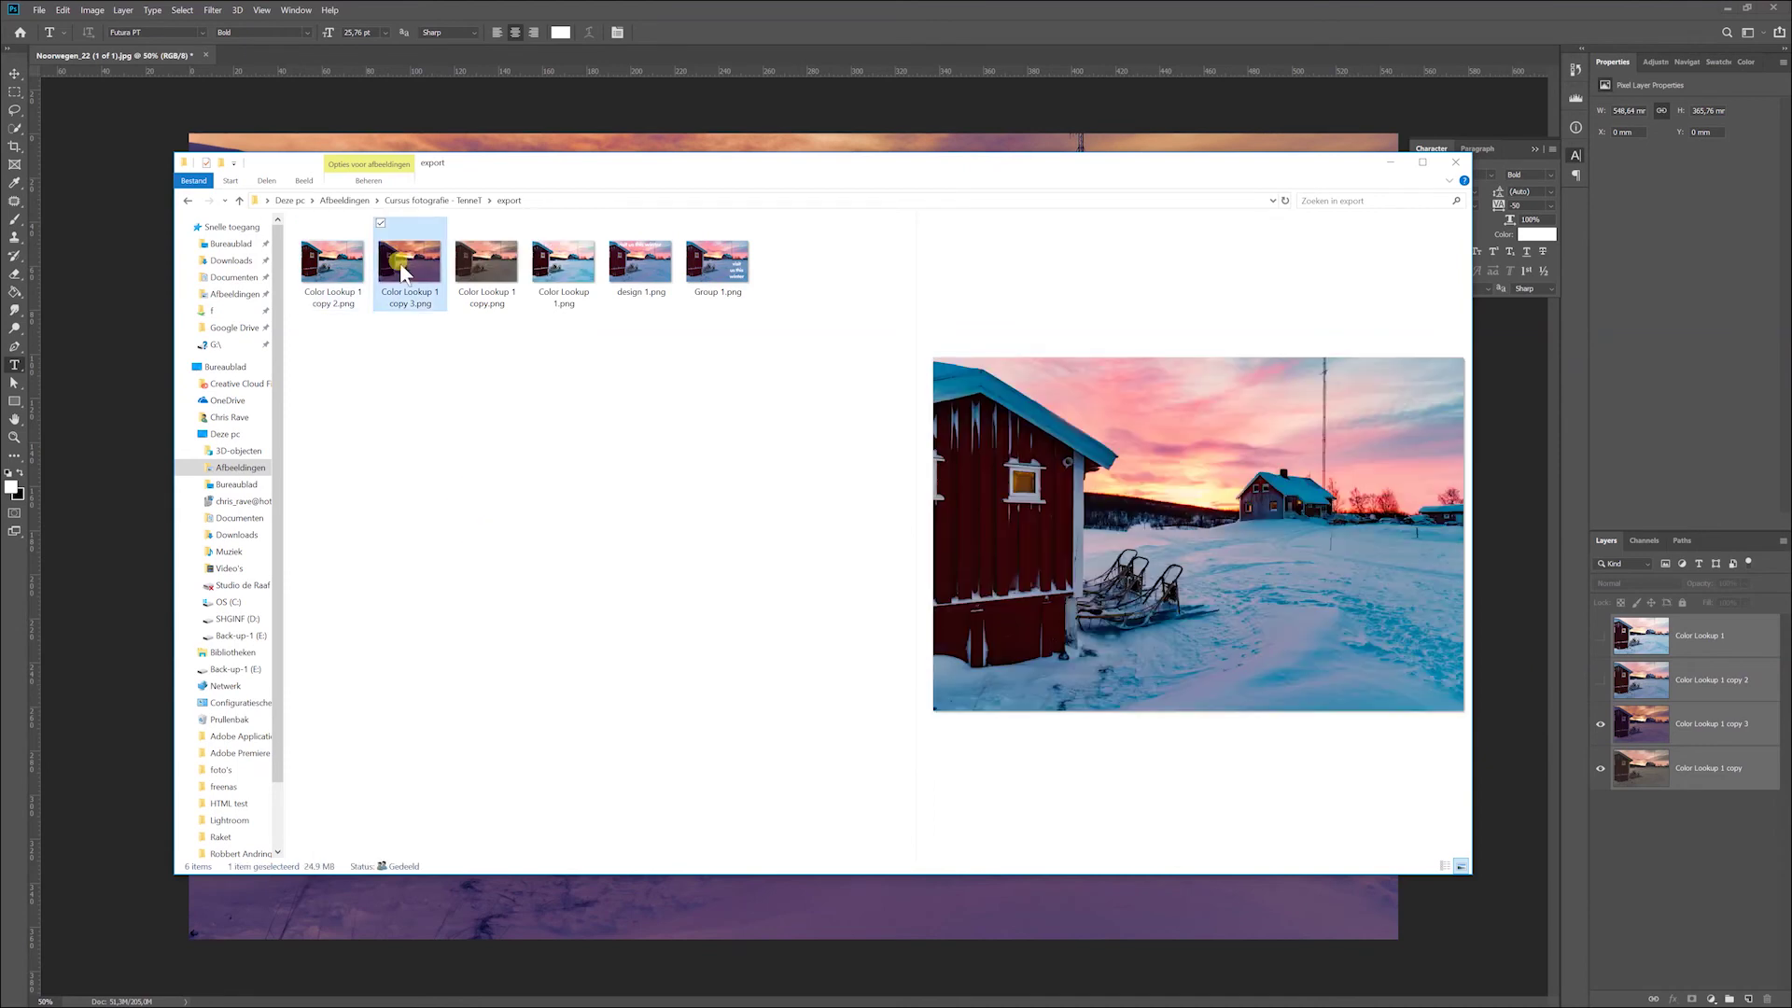
pyautogui.click(476, 269)
pyautogui.click(556, 280)
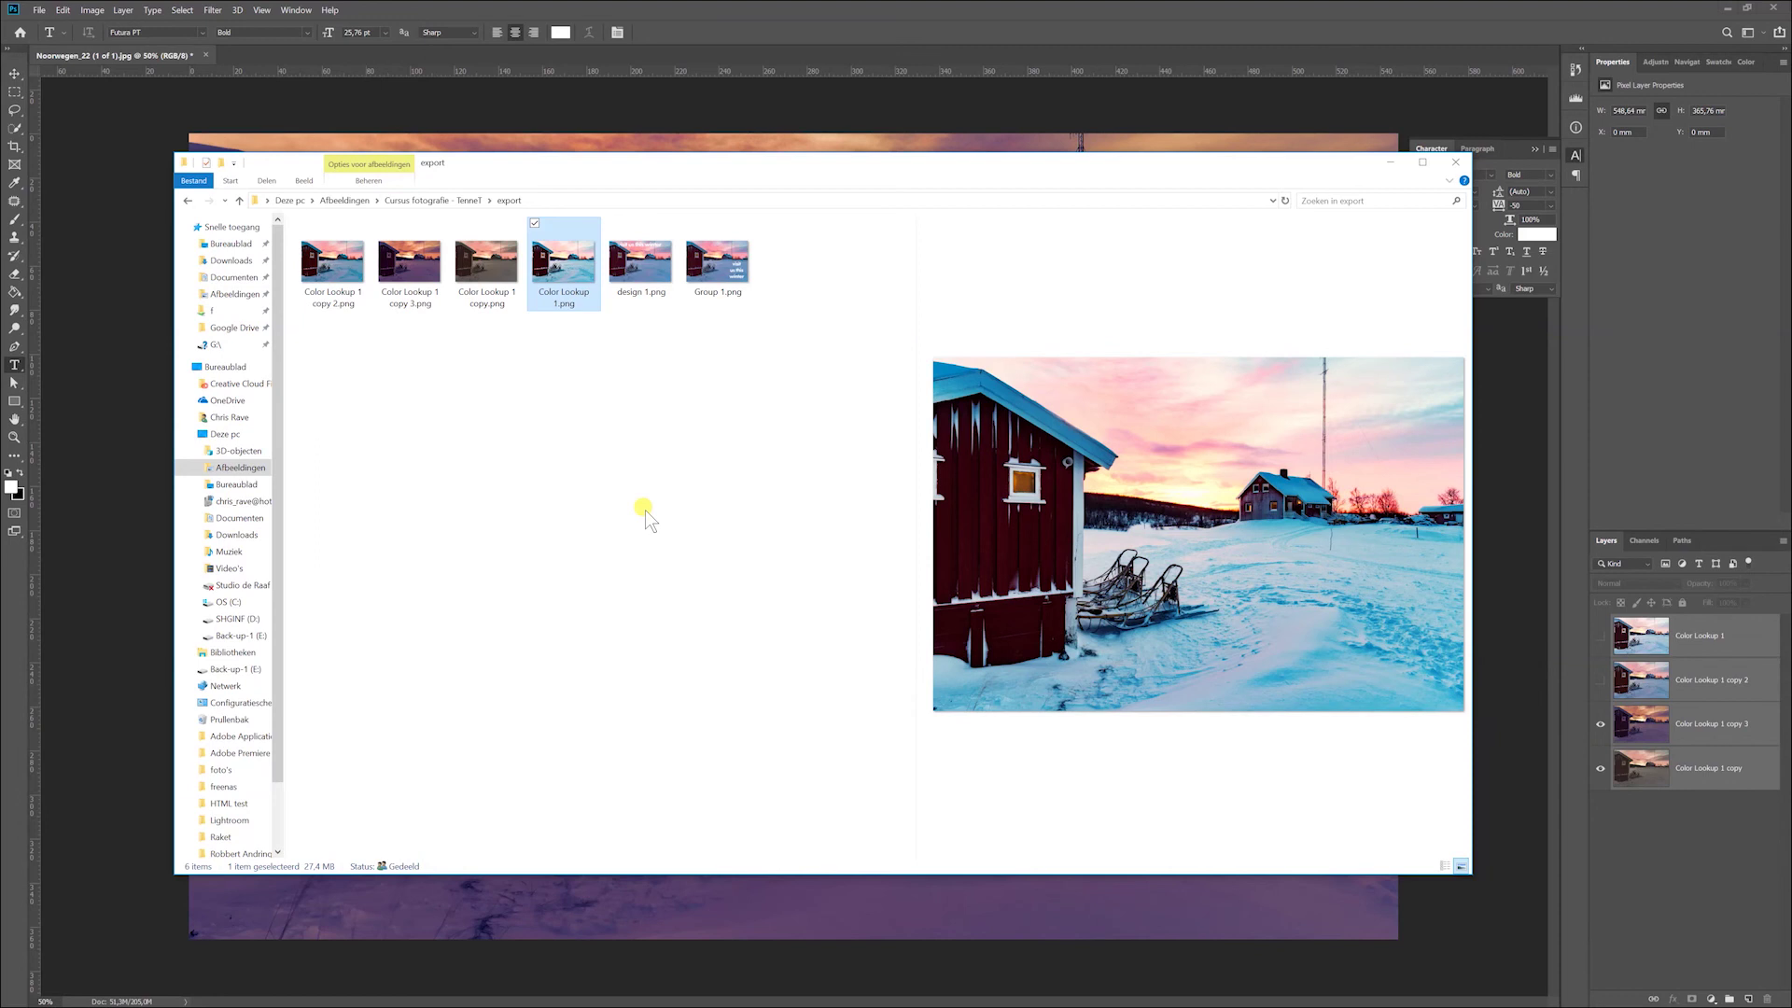